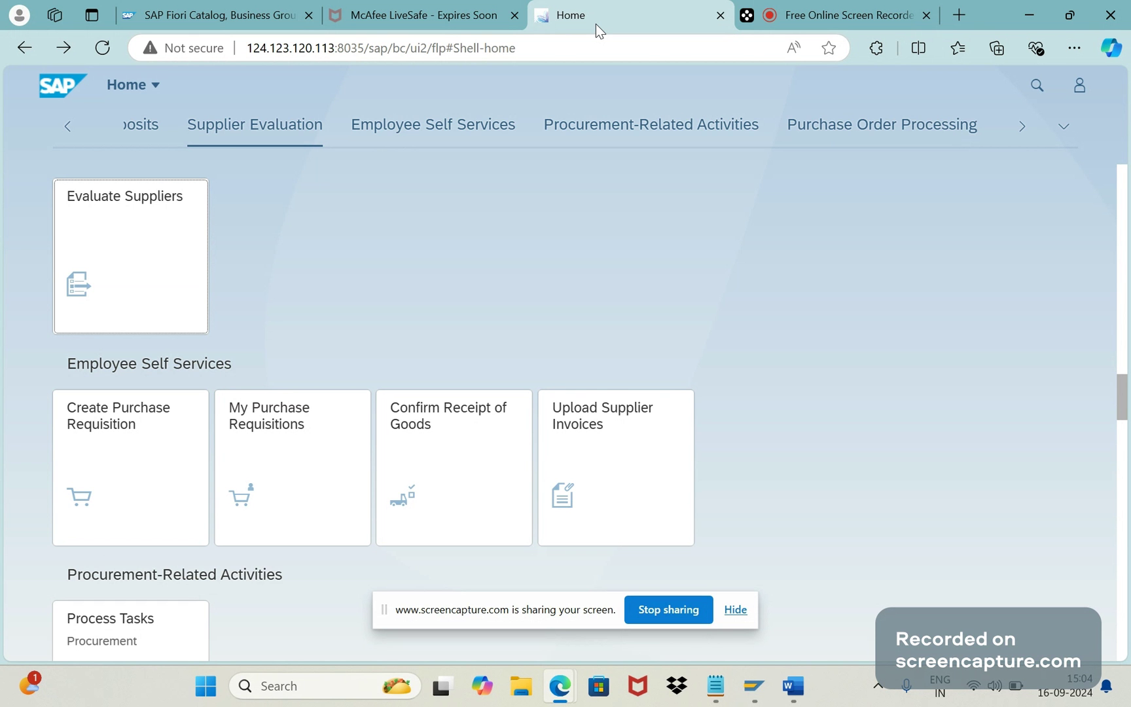
Step: Jump through Procurement-Related Activities to the Purchase Order Processing group on the Fiori home page
left_click(549, 134)
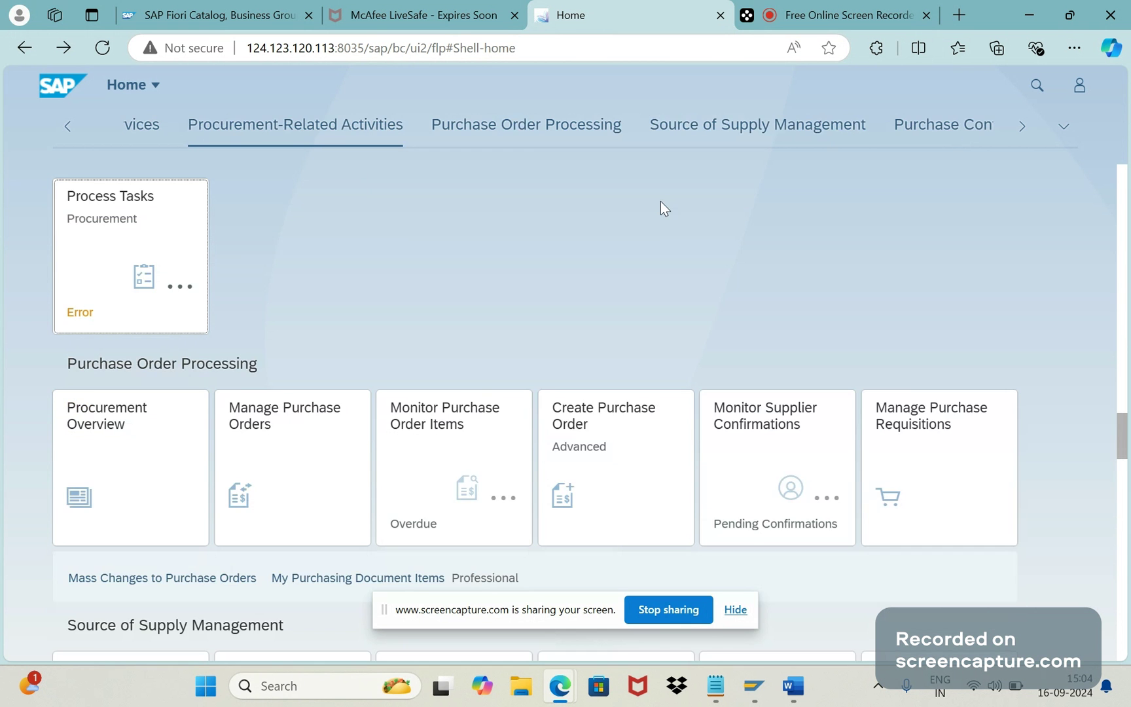
left_click(514, 121)
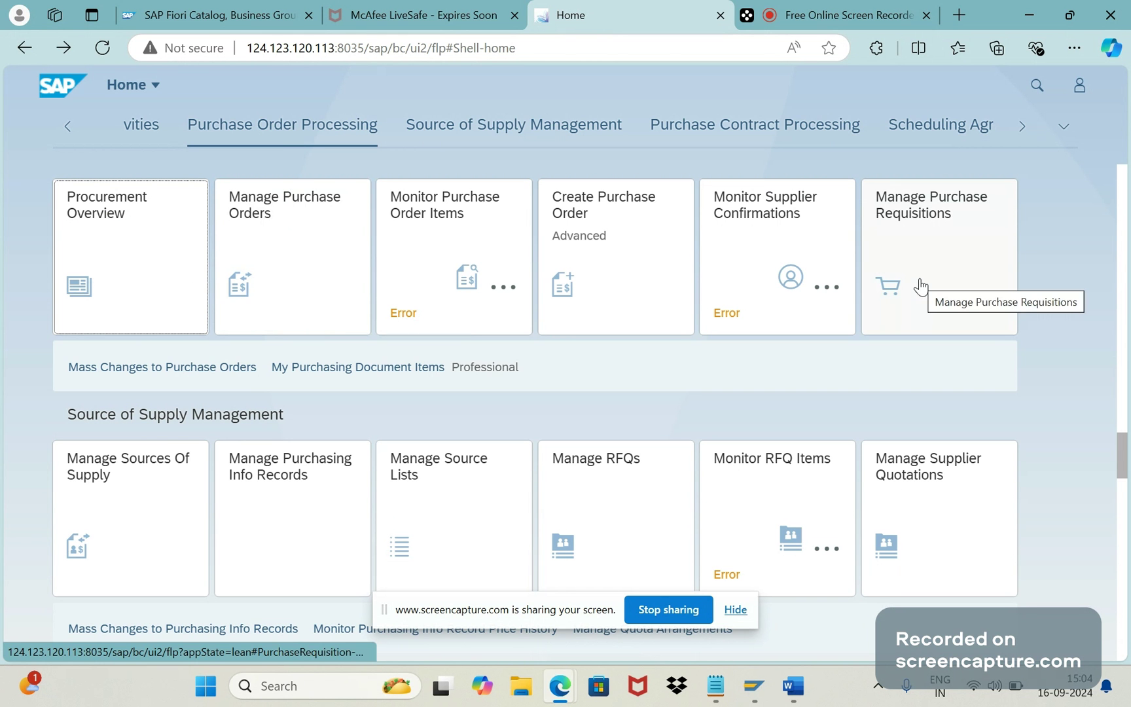
Step: Jump to the Purchase Contract and Scheduling Agreement Processing sections, then bring up the 'FIORI means' notes
left_click(727, 135)
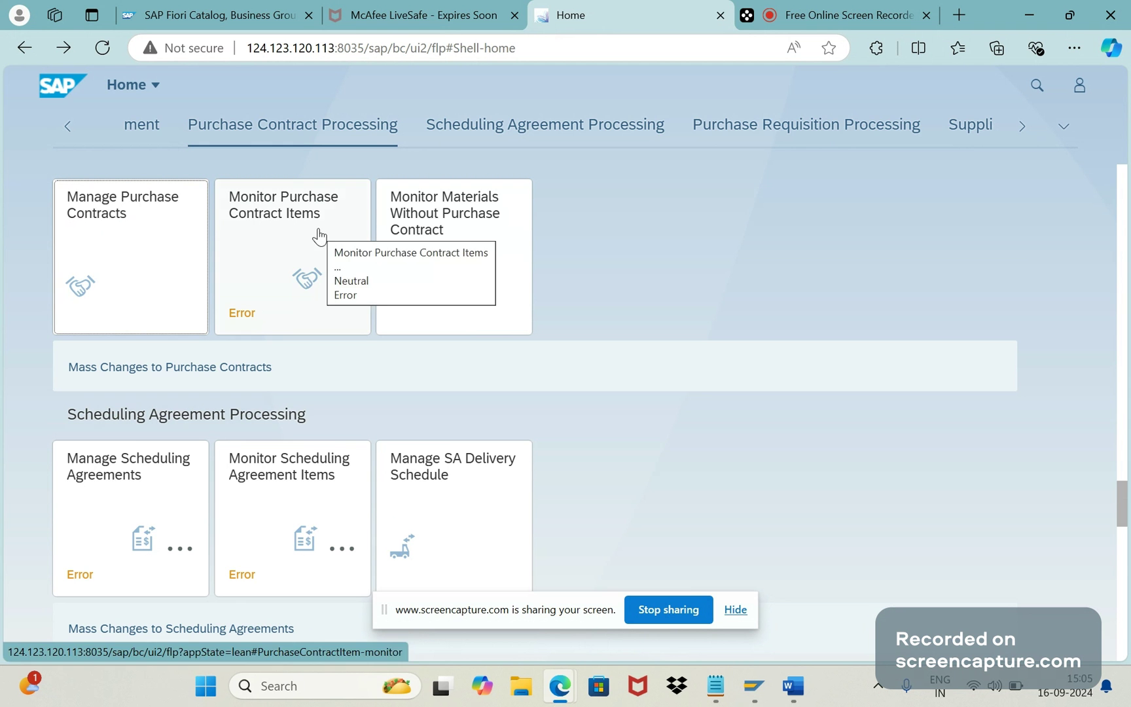
left_click(515, 125)
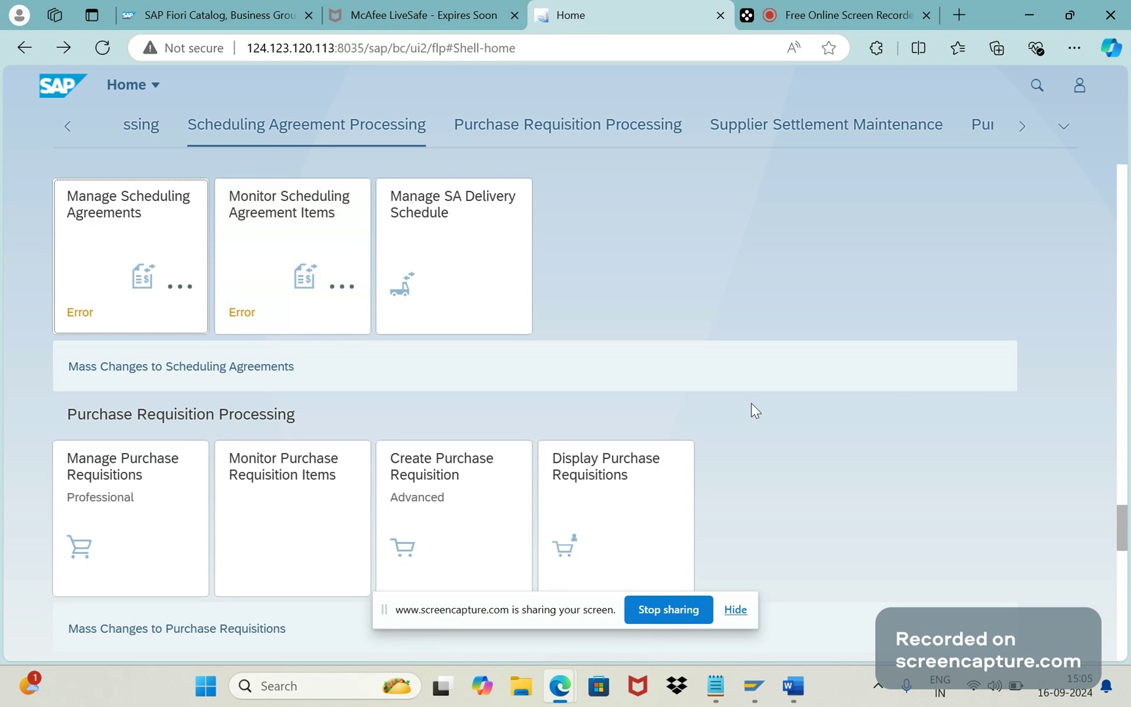
left_click(796, 696)
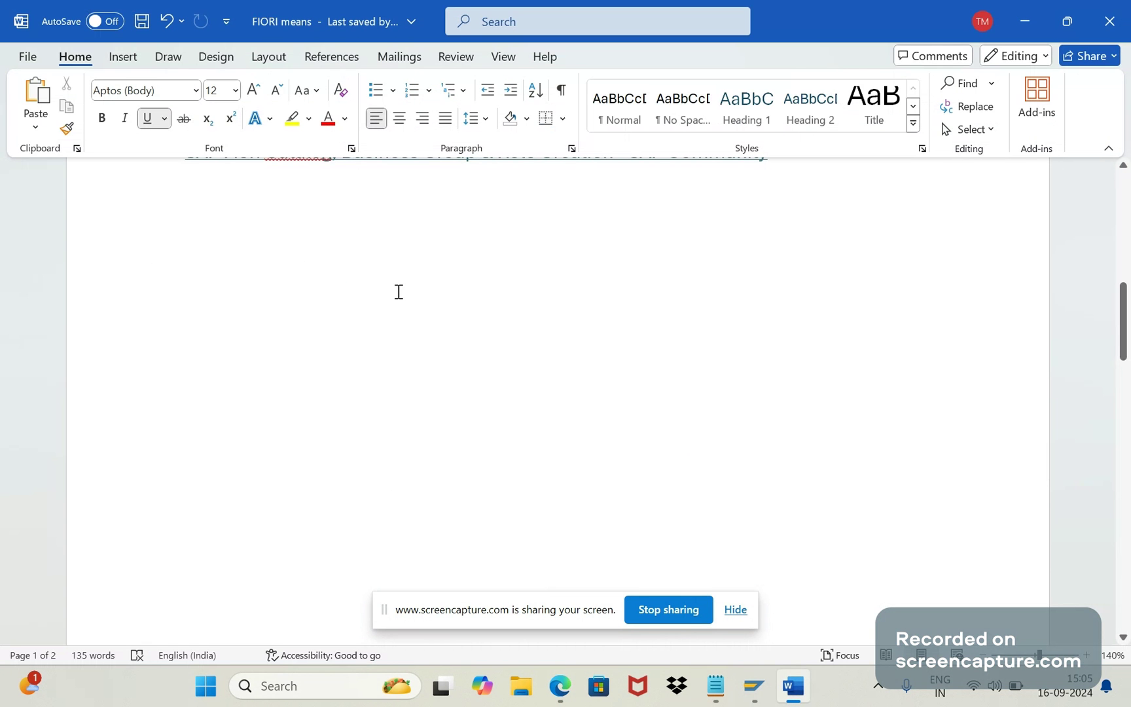
Step: Type 'Custom roles' and add numbered items '1. Catalog' and '2. Business group' above it
type("Custom")
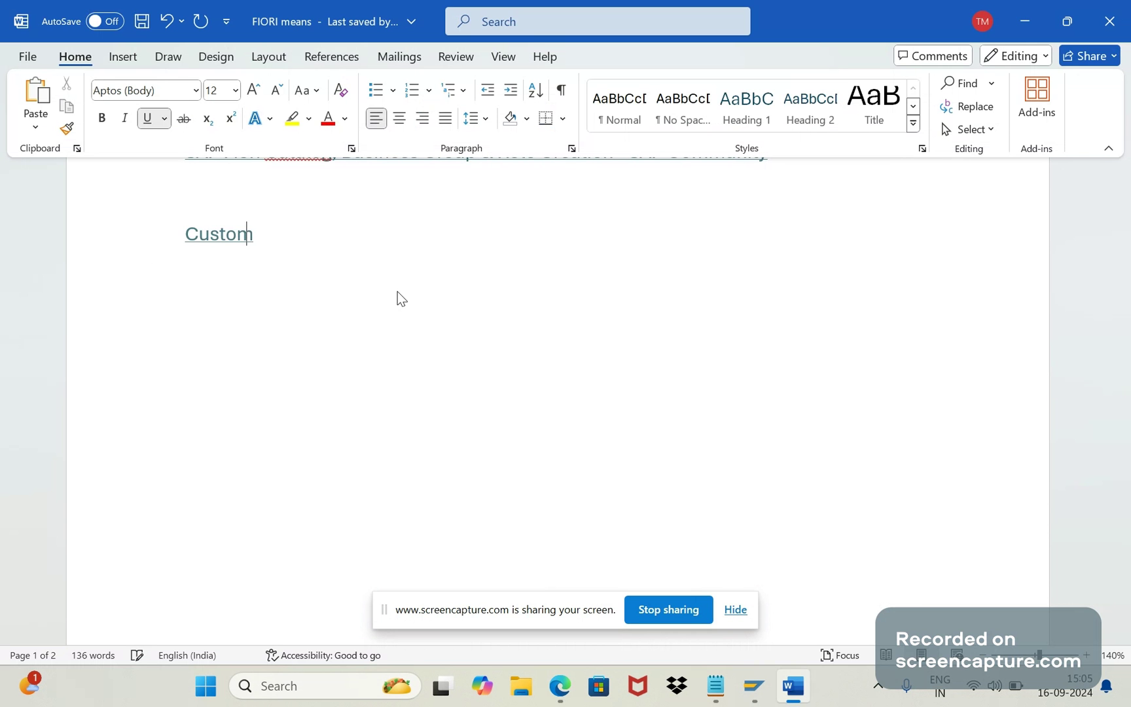
type(" roles")
key("Return")
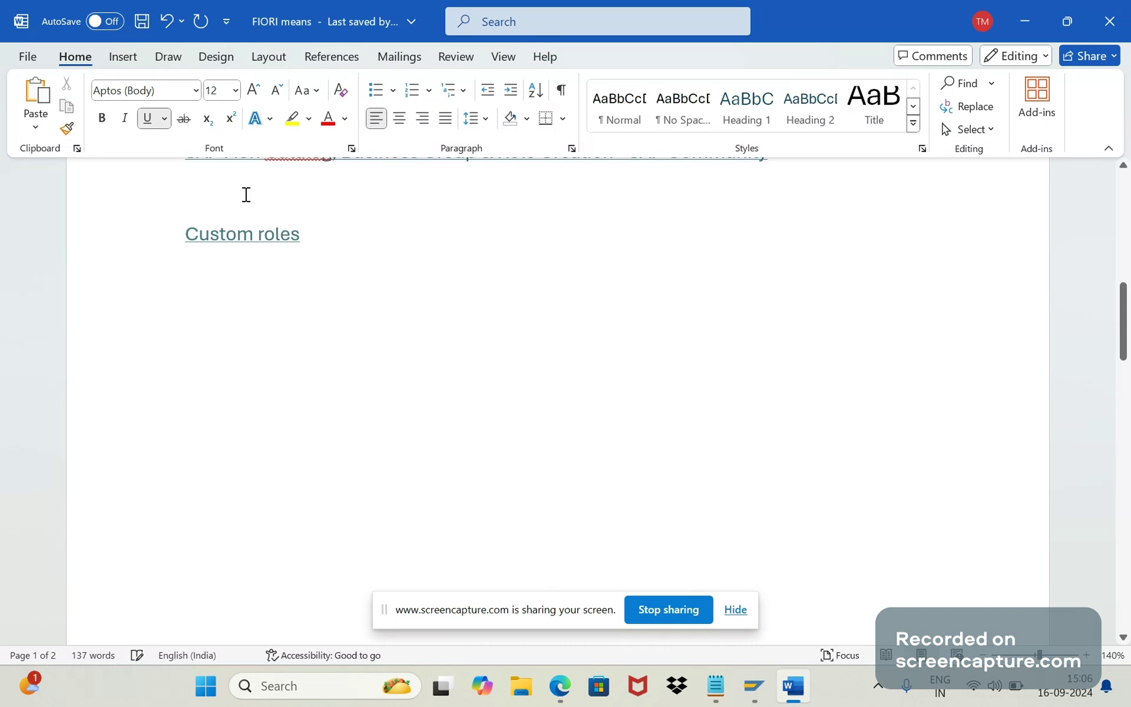
type("1.")
key("Return")
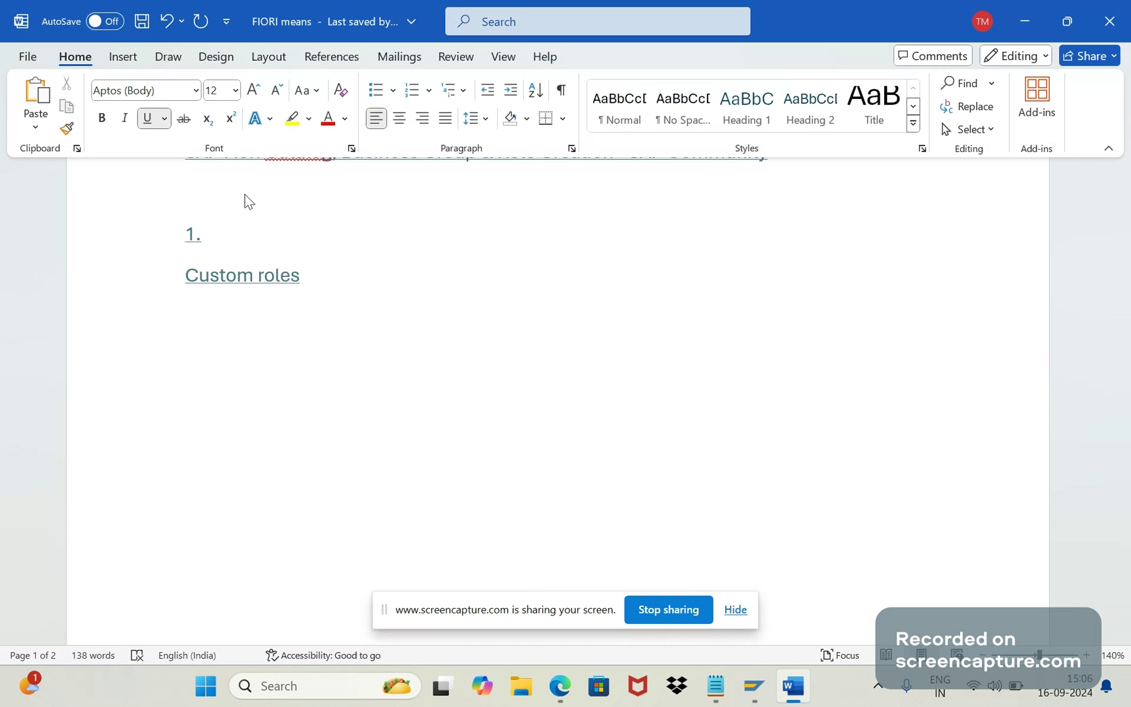
type("2.")
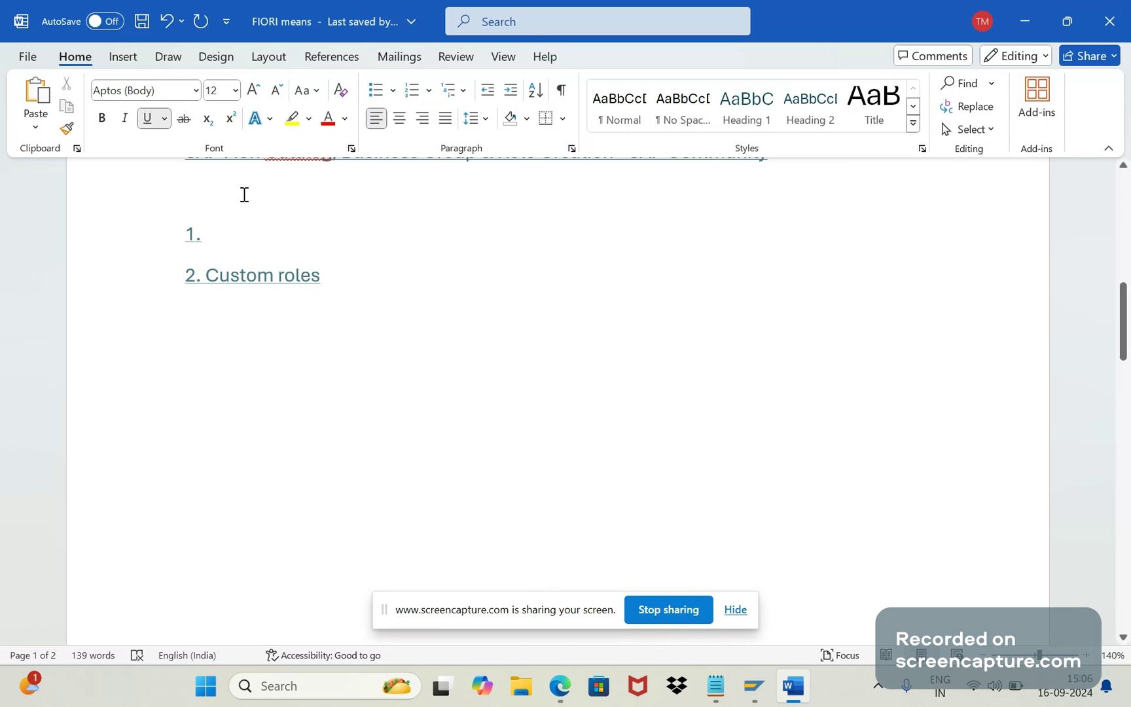
left_click(225, 236)
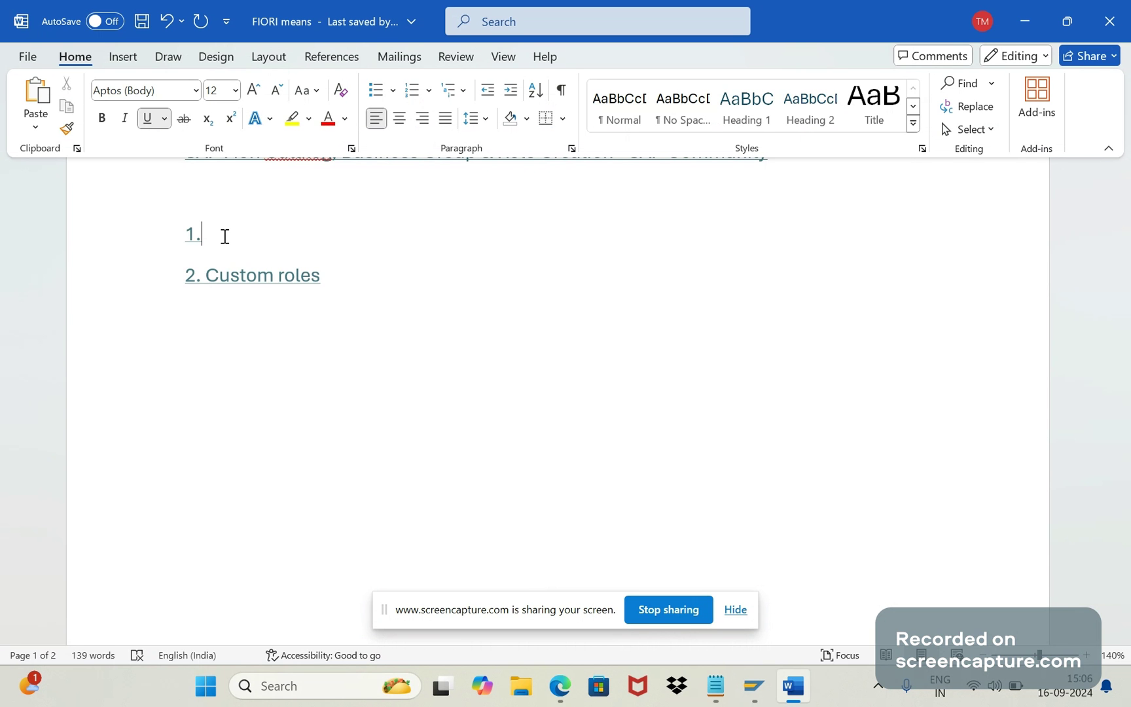
type("Ca talog")
key("Return")
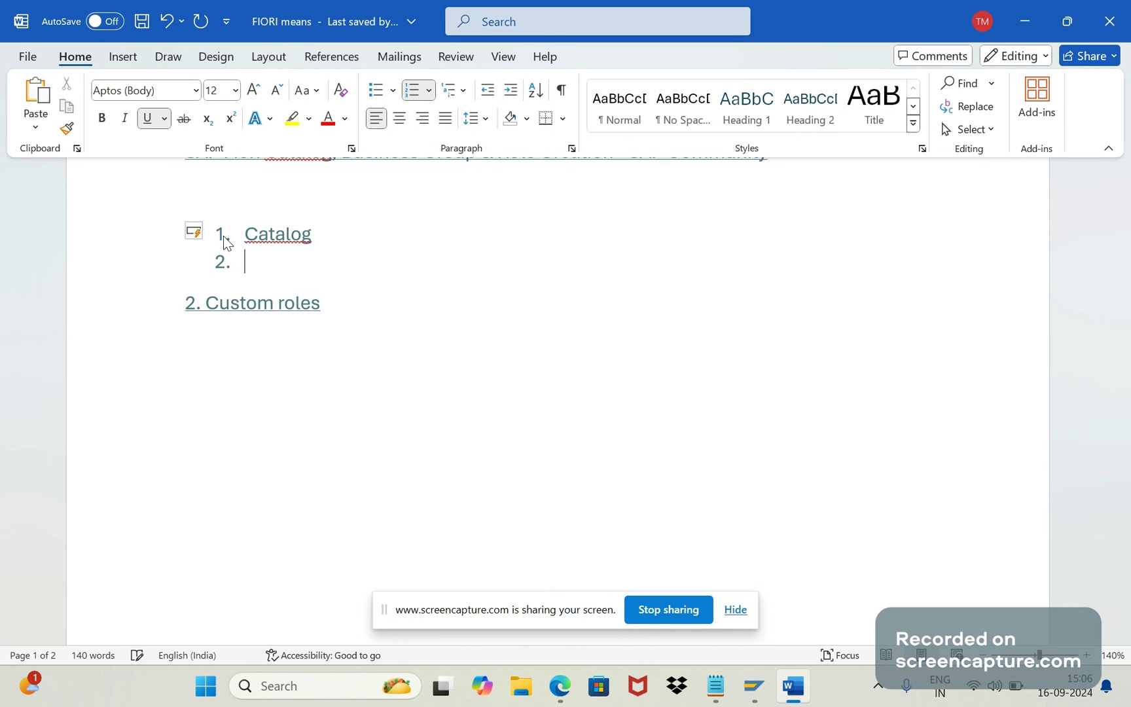
type("Business g")
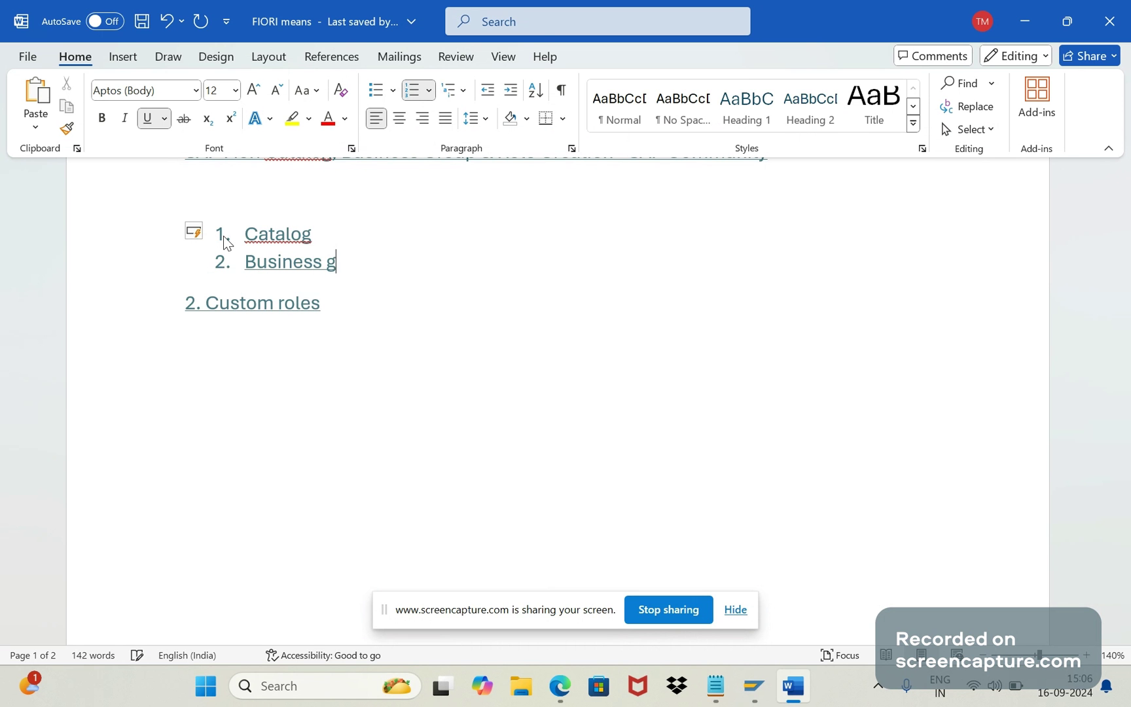
type("roup")
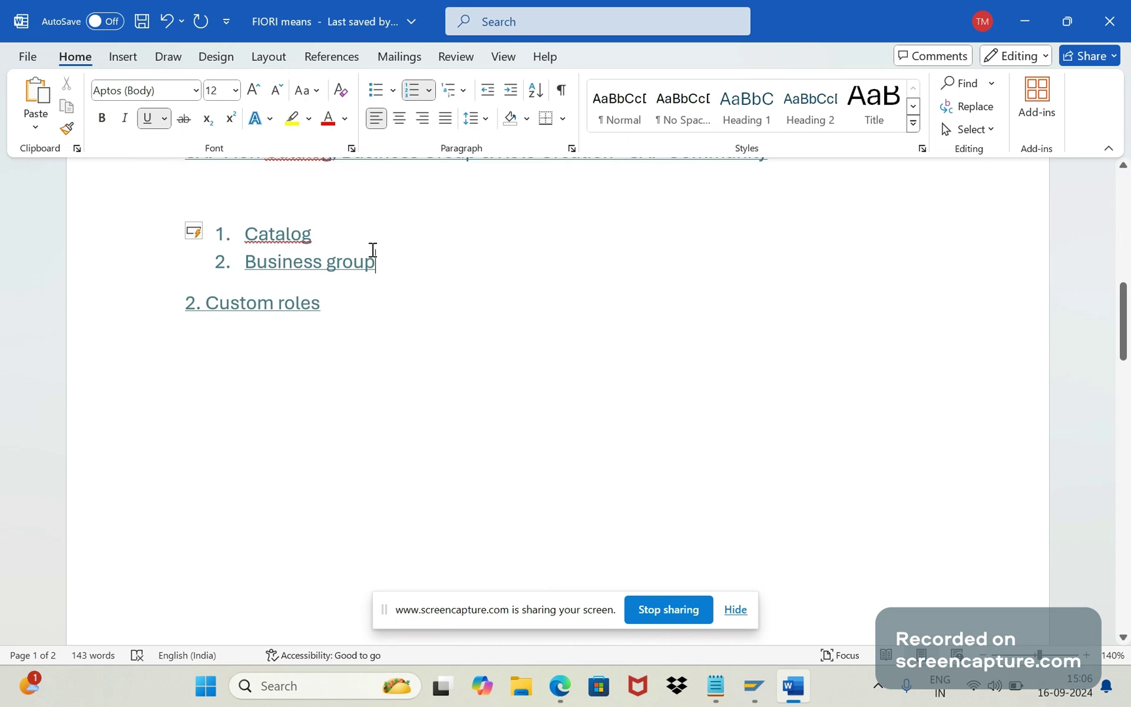
Step: Renumber the Custom roles heading to '3.', indent it, and return to the Fiori home page
key("Return")
key("BackSpace")
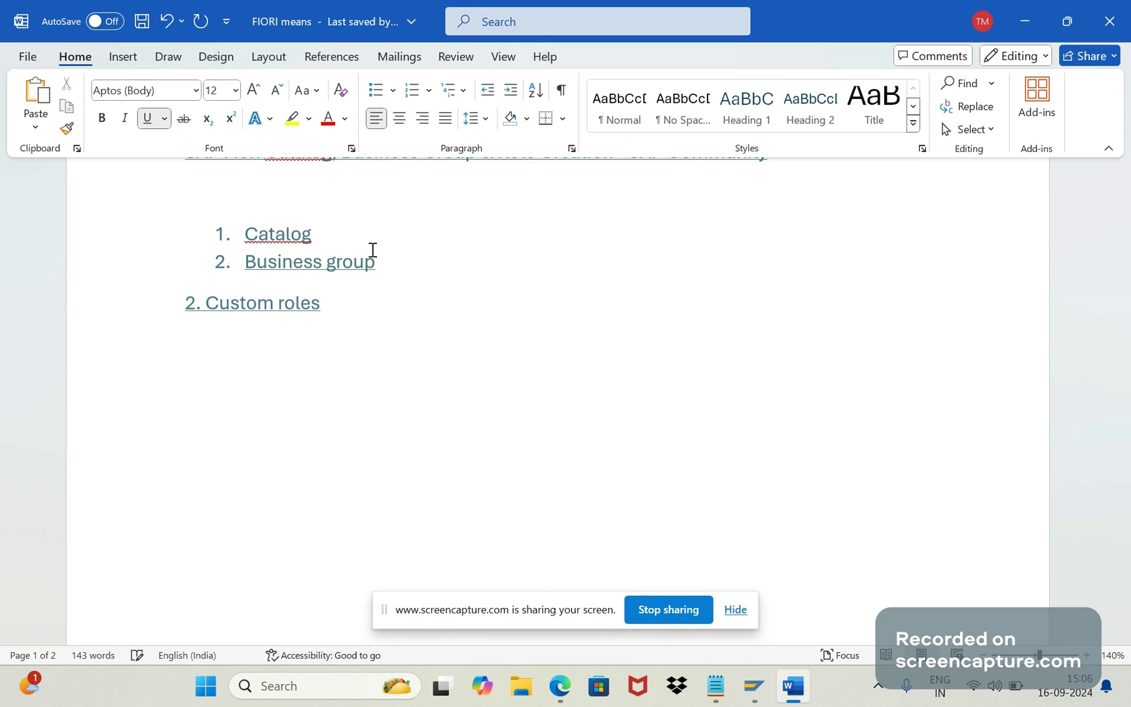
key("Delete")
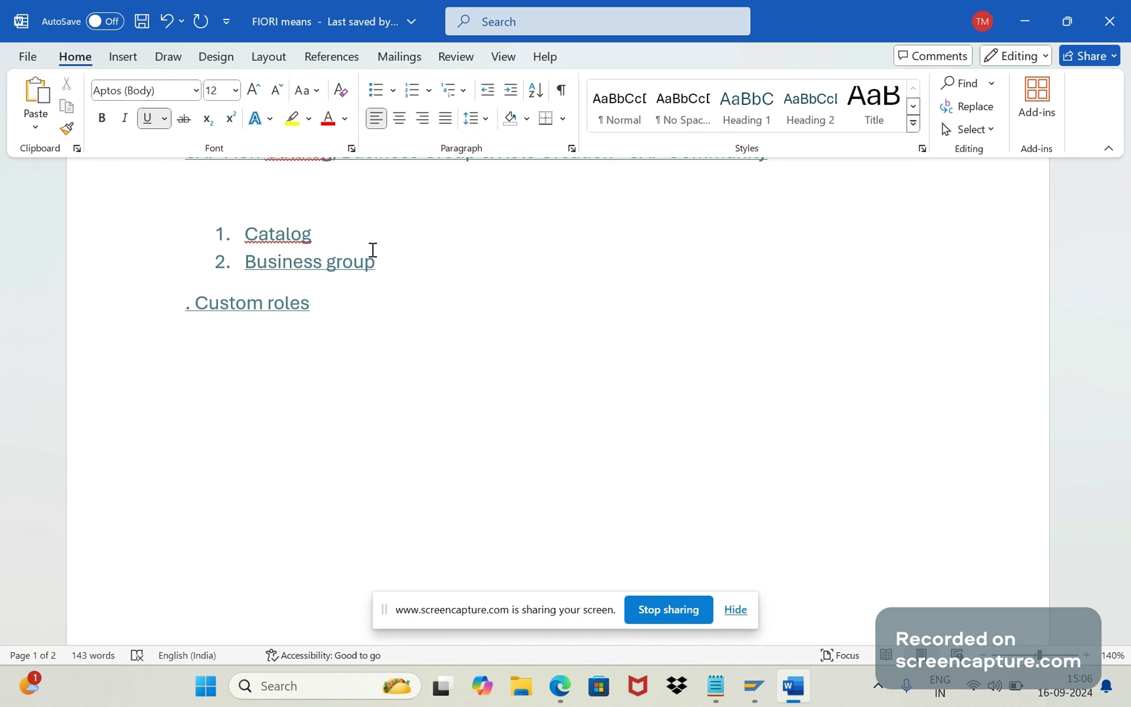
type("3")
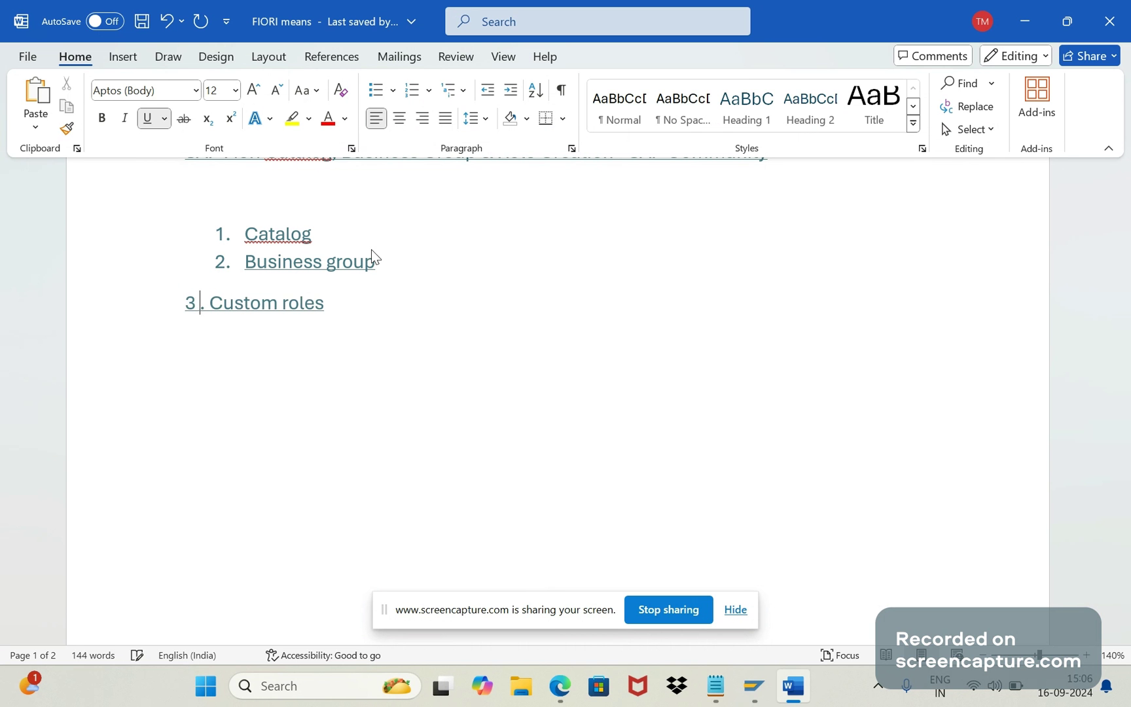
key("Delete")
key("Tab")
key("BackSpace")
key("BackSpace")
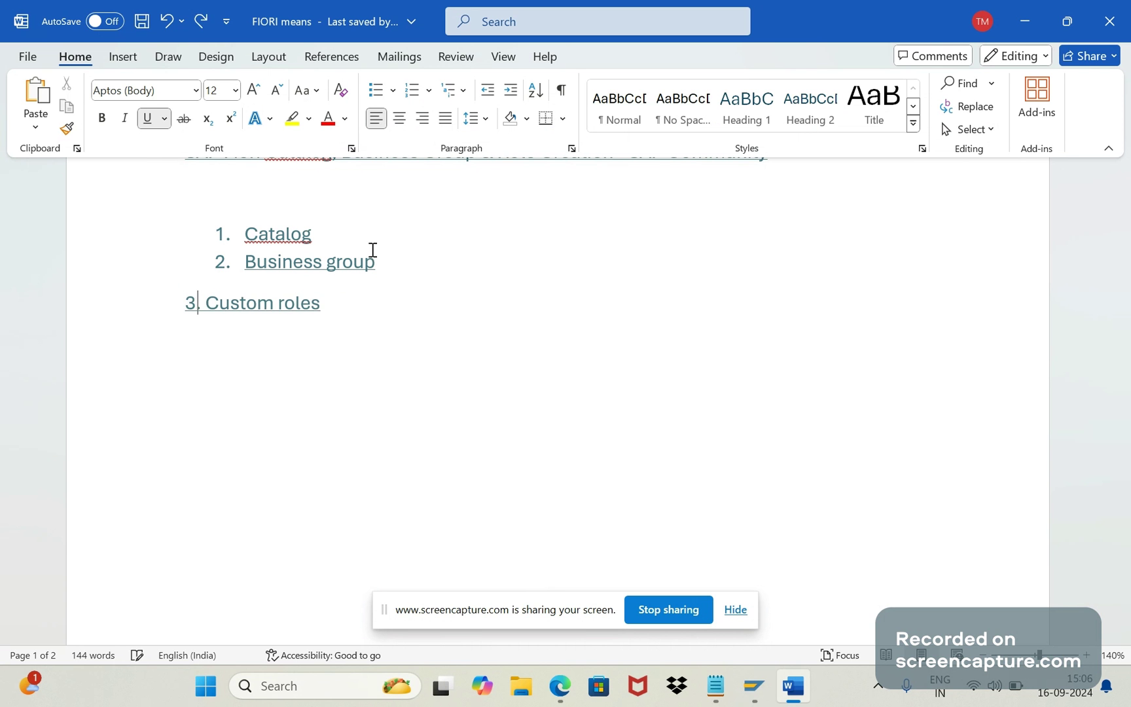
type(".")
left_click(187, 301)
key("Tab")
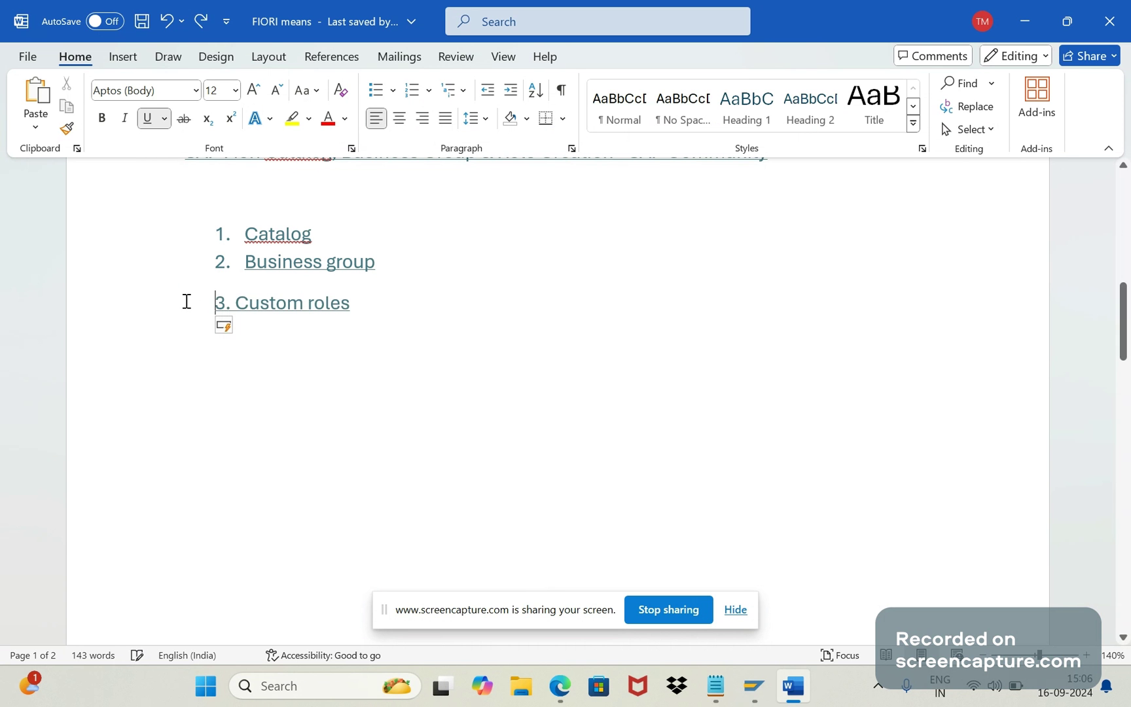
left_click(475, 410)
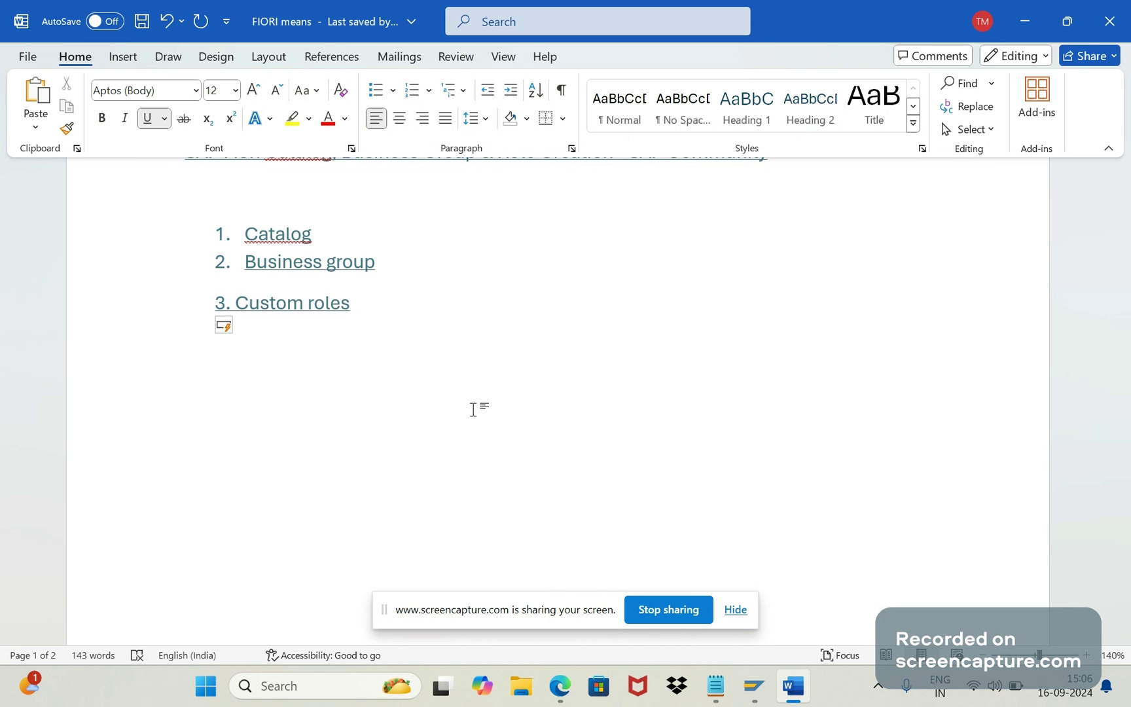
key("alt+Tab")
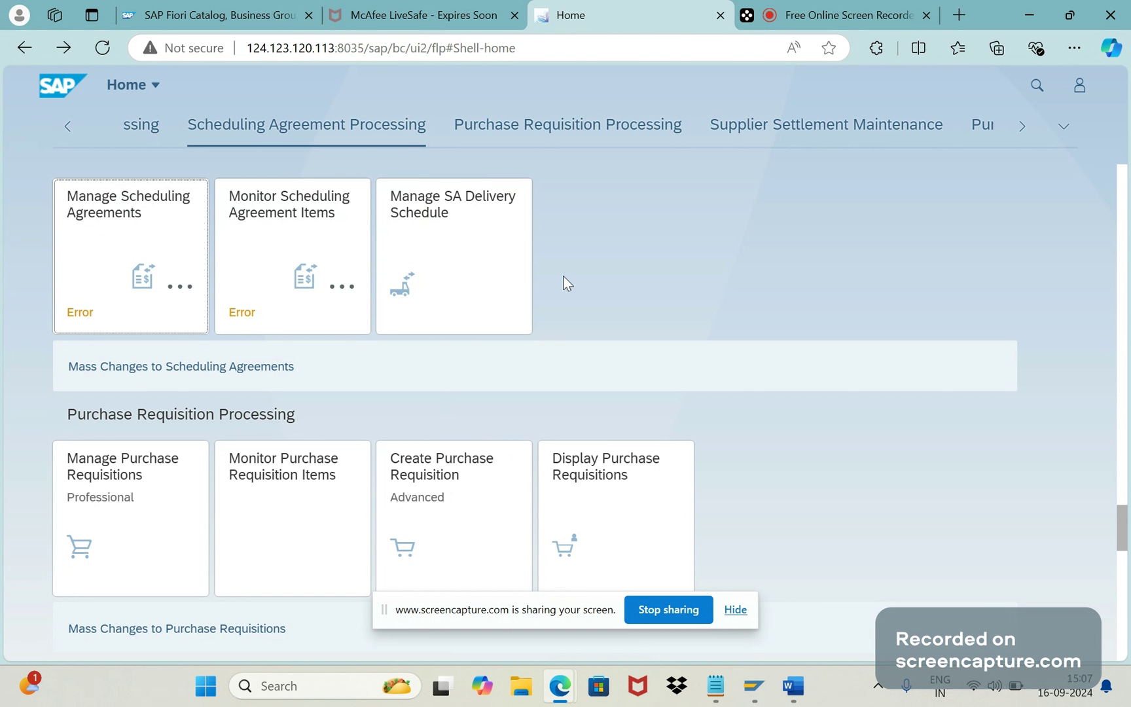
Step: Return to the Word notes, then bring the SAP GUI PFCG role maintenance window forward
key("alt+Tab")
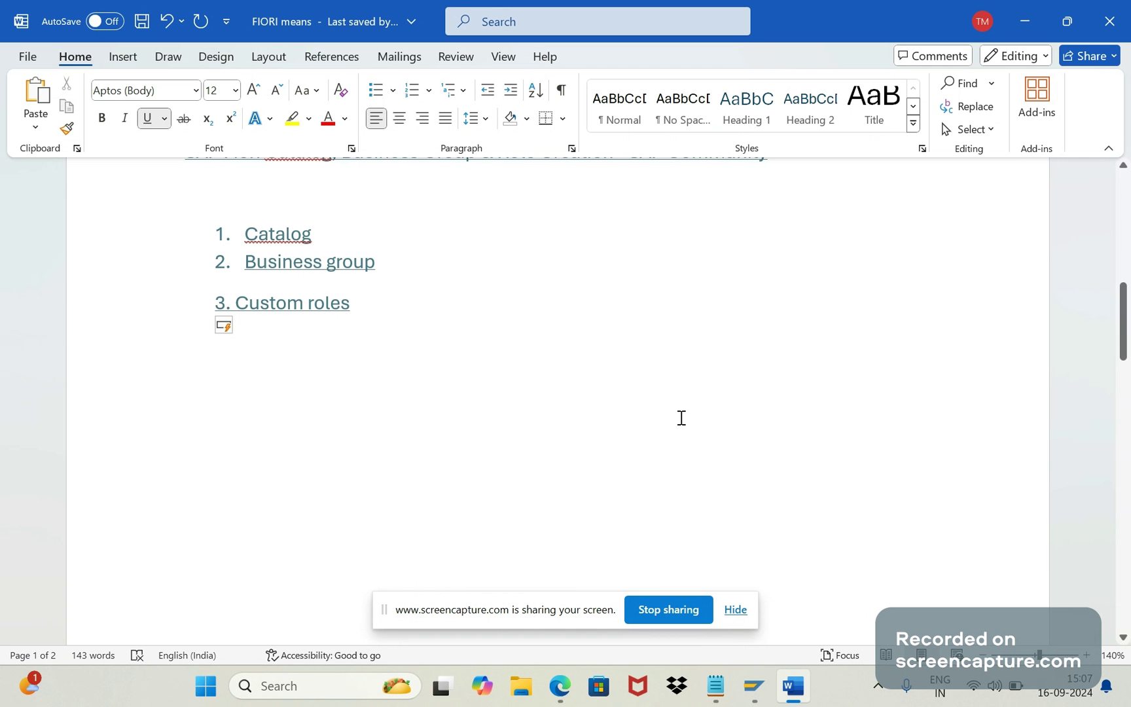
left_click(761, 687)
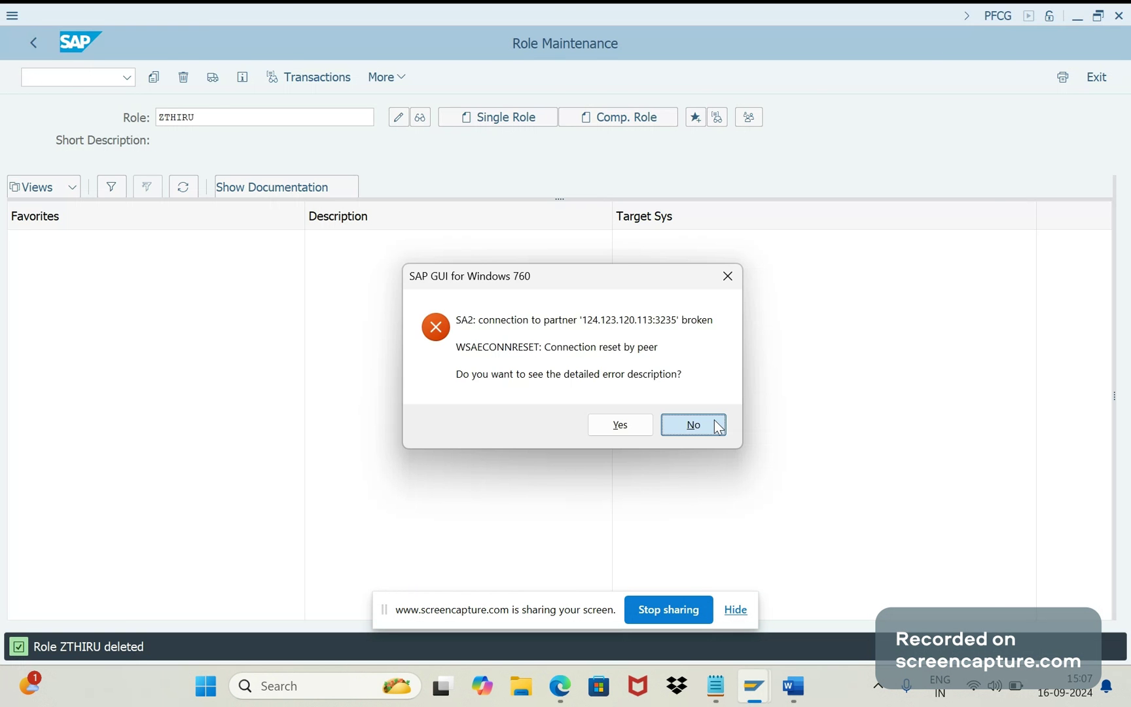
Step: Dismiss the connection error and log back on to S/4 HANA with the saved user, ending other logons
left_click(717, 426)
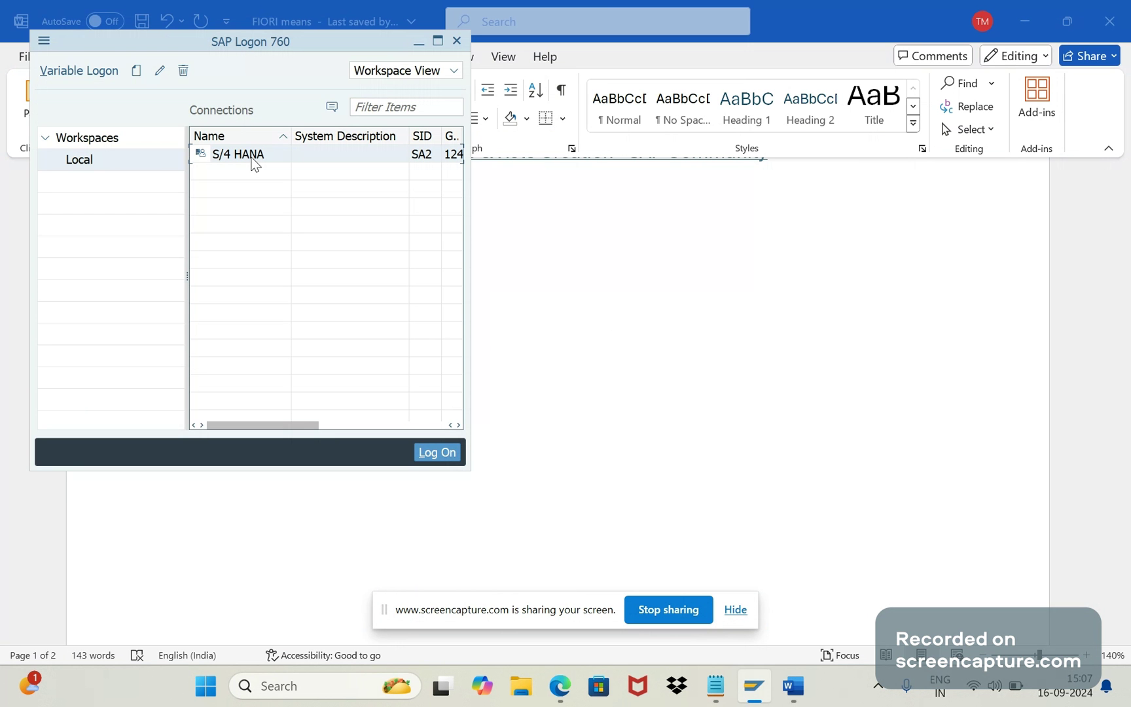
double_click(256, 157)
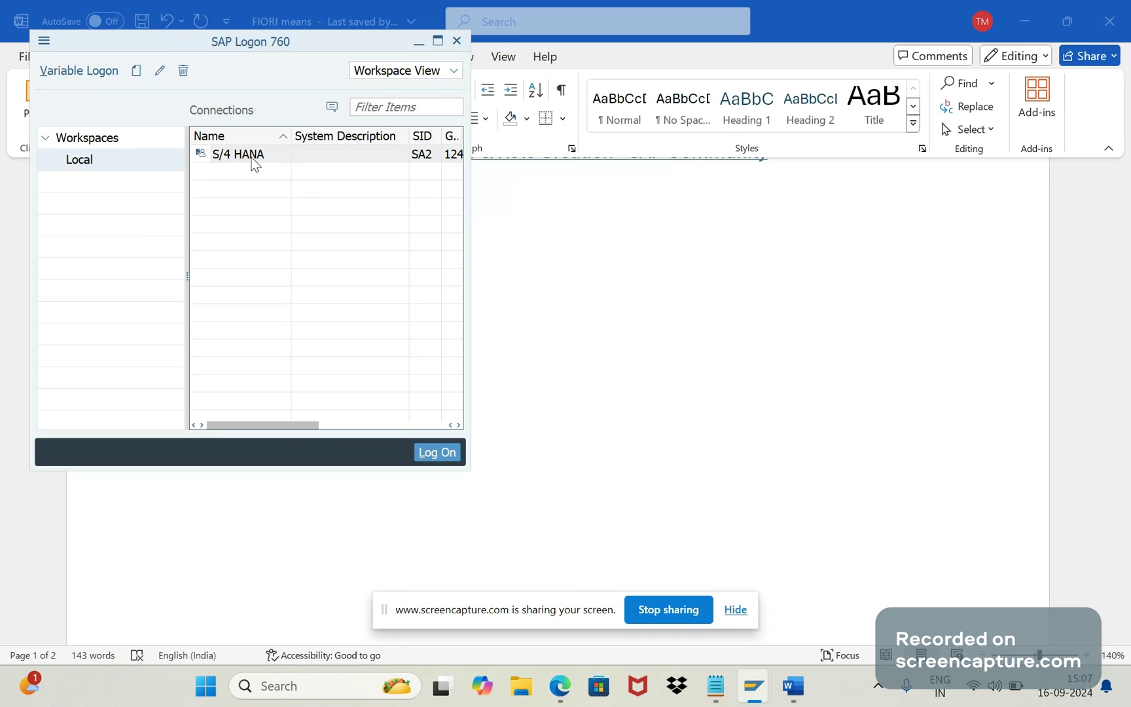
key("Down")
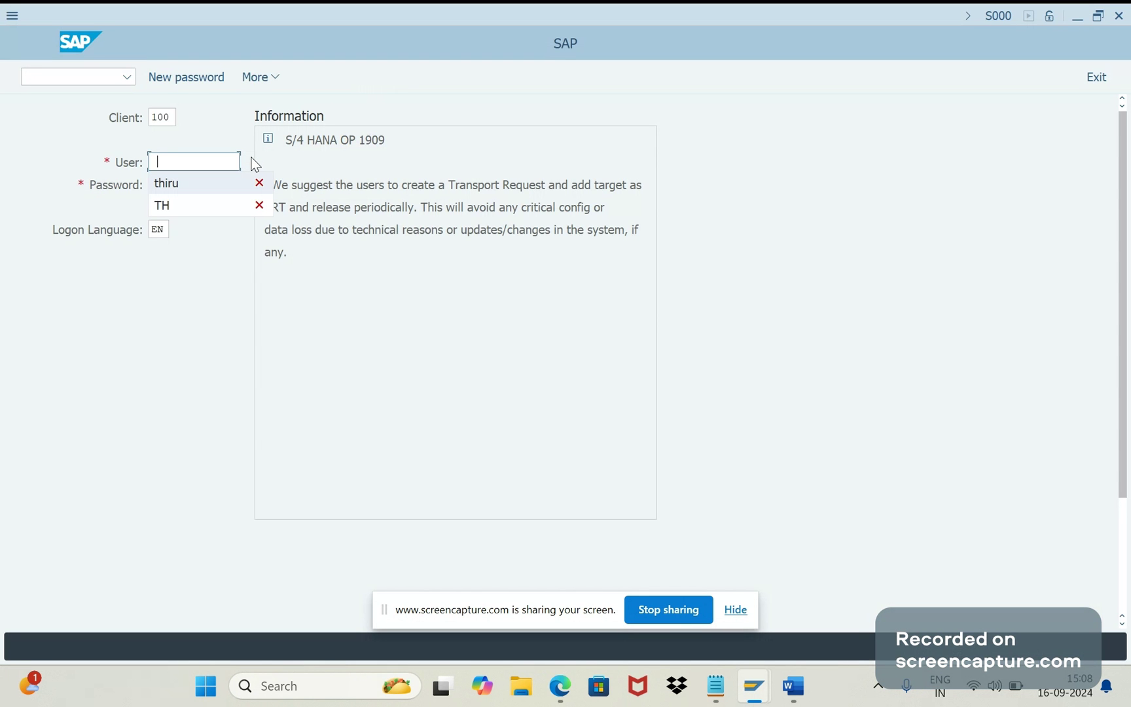
key("Return")
key("Tab")
key("ctrl+v")
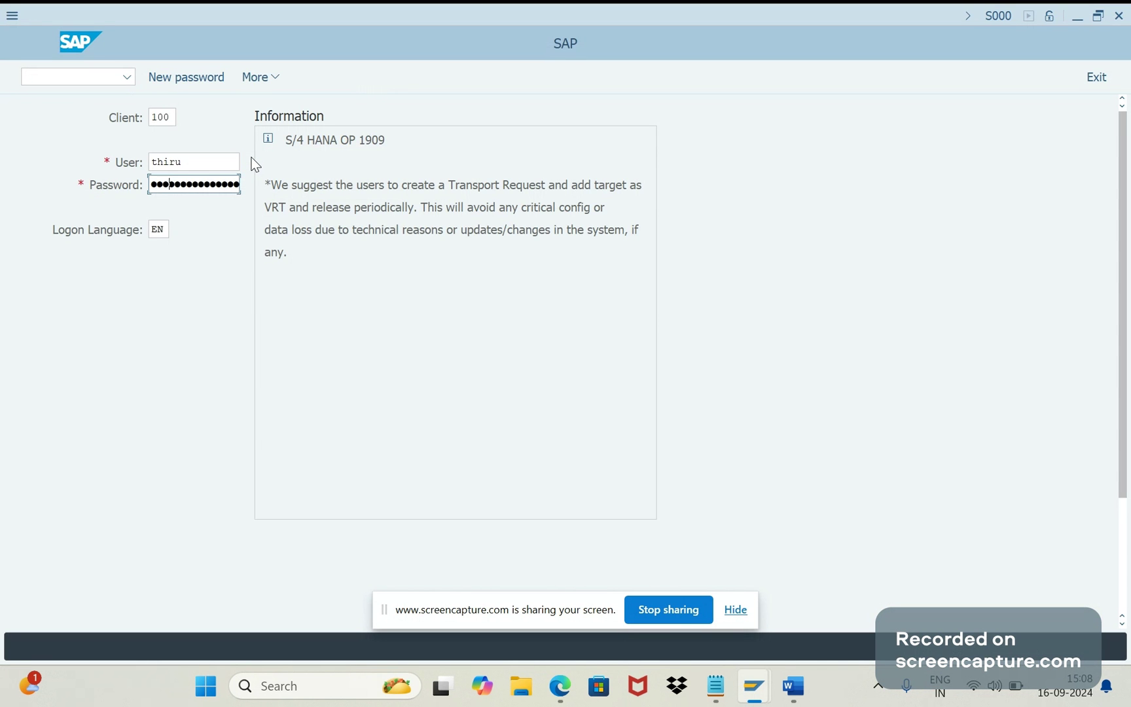
key("Right")
key("Right")
key("Right")
key("Right")
key("Return")
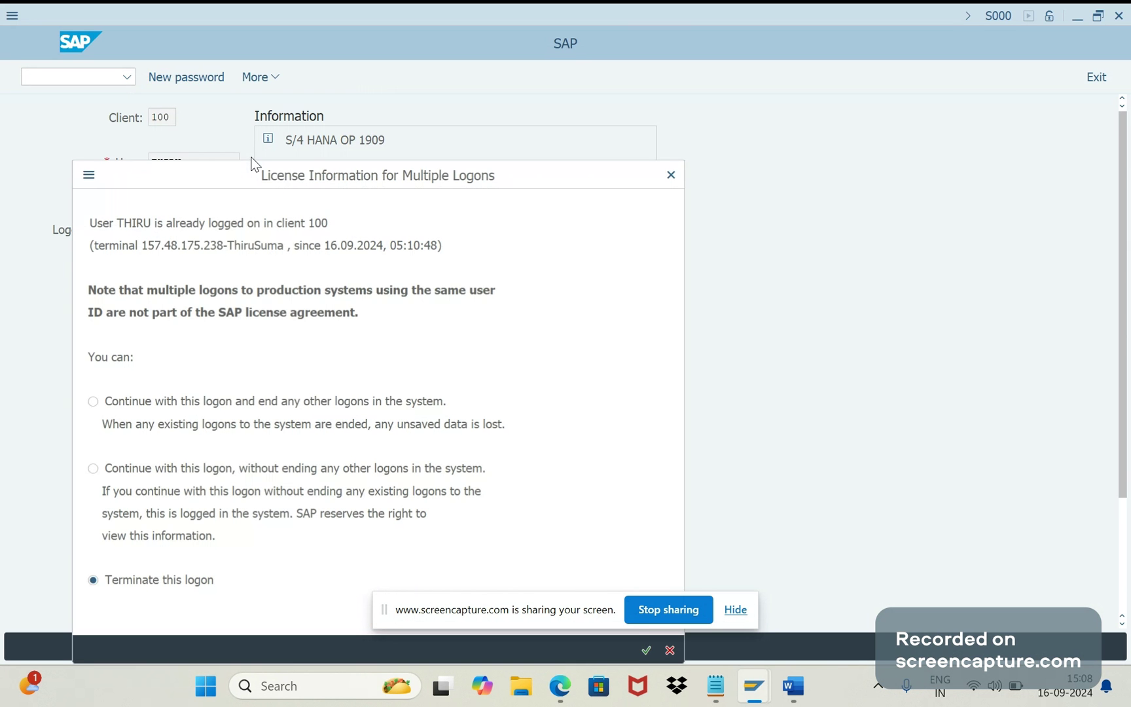
left_click(369, 401)
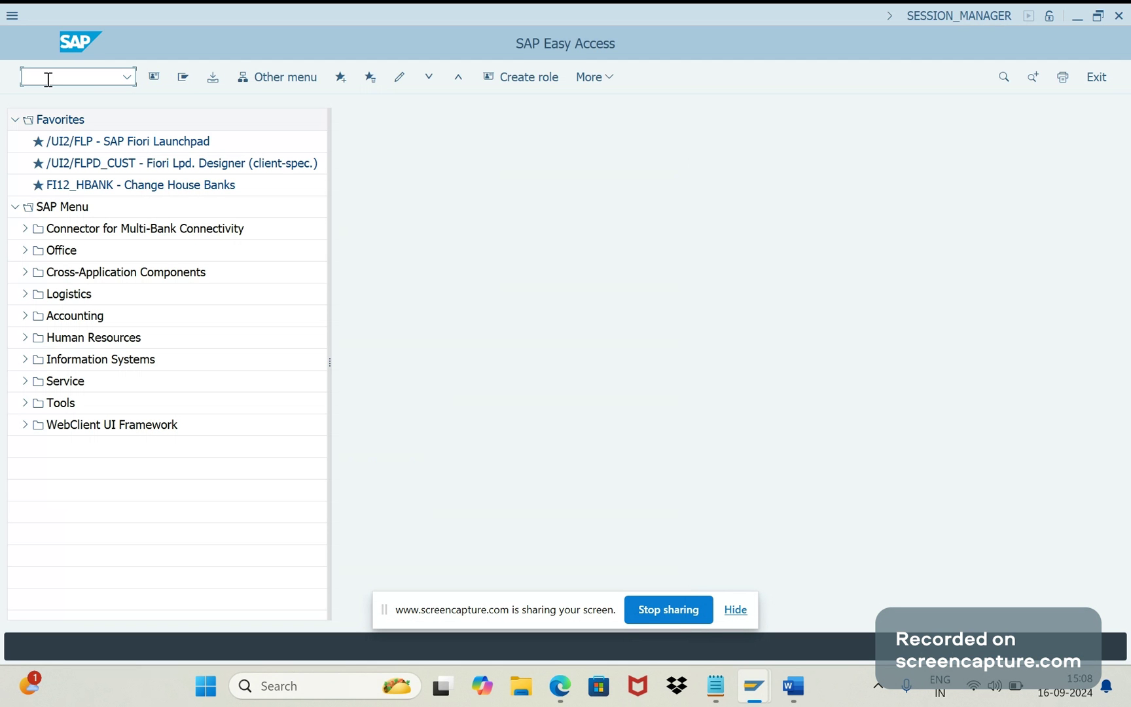
Step: Run transaction /N/UI2/FLPD_CUST and allow the Launchpad Designer to open in the browser
left_click(49, 79)
type("/NUI2/FLPD+")
key("BackSpace")
type("_CUST")
left_click(40, 74)
type("/")
key("Return")
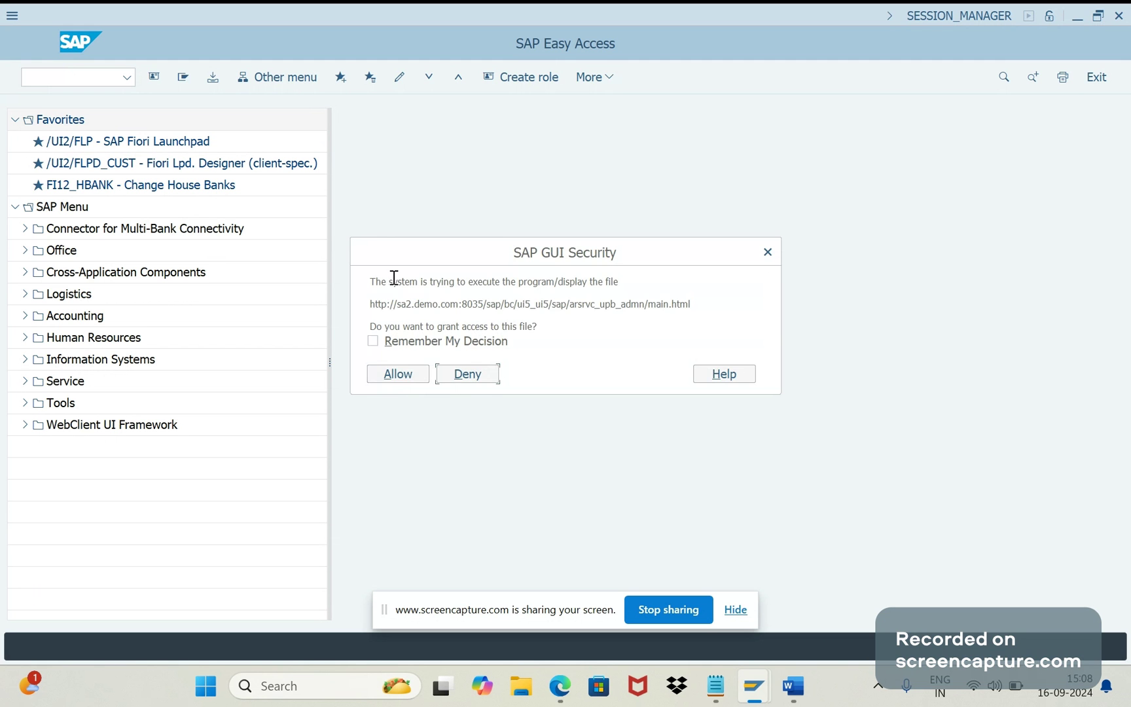
left_click(405, 373)
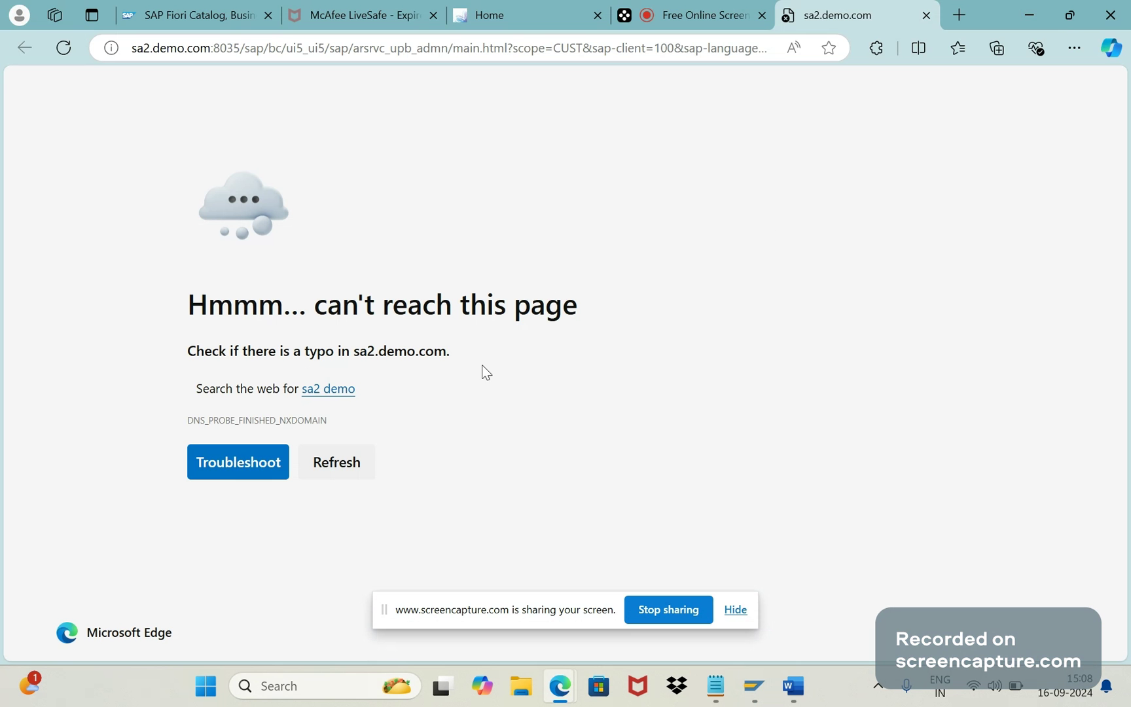
Step: Replace sa2.demo.com in Edge's address with the server IP copied from Notepad and reload
double_click(214, 50)
key("Return")
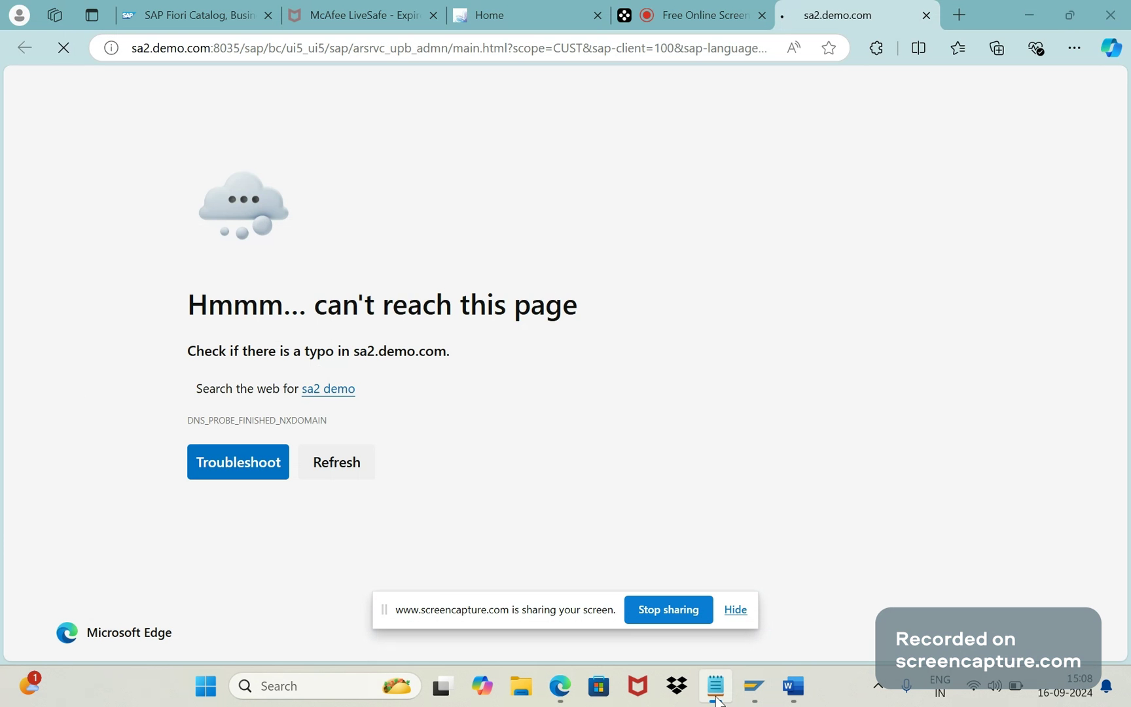
left_click(717, 696)
left_click(295, 50)
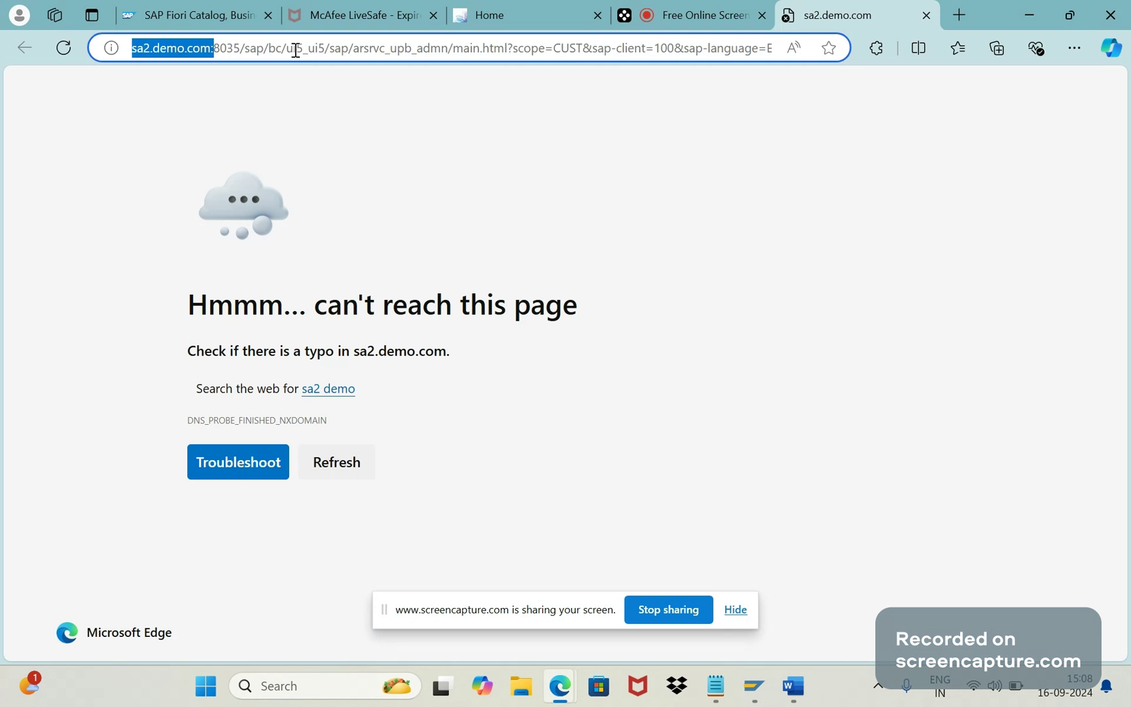
left_click(296, 50)
key("ctrl+v")
key("Return")
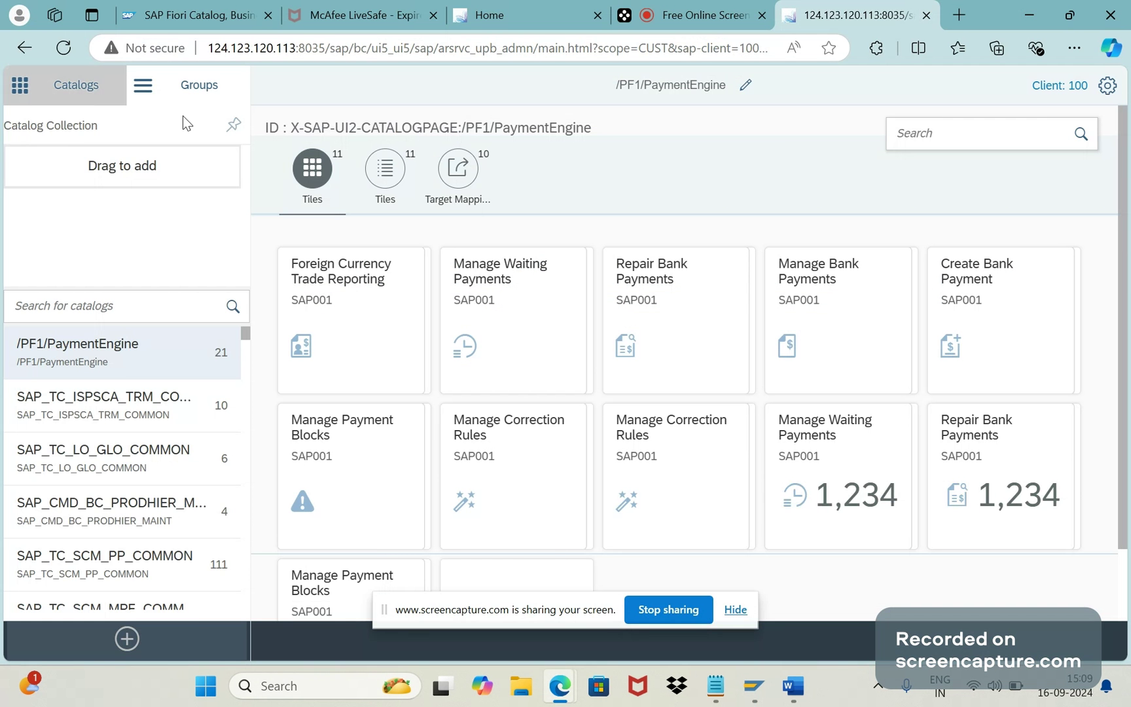
left_click(183, 96)
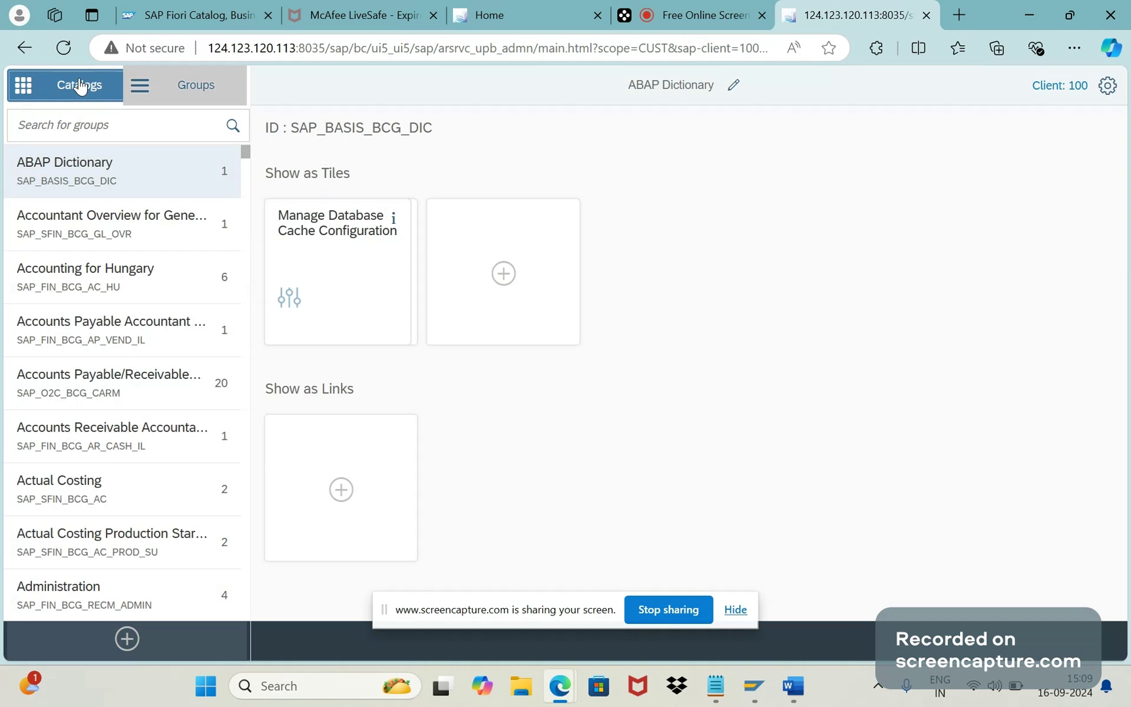
left_click(79, 85)
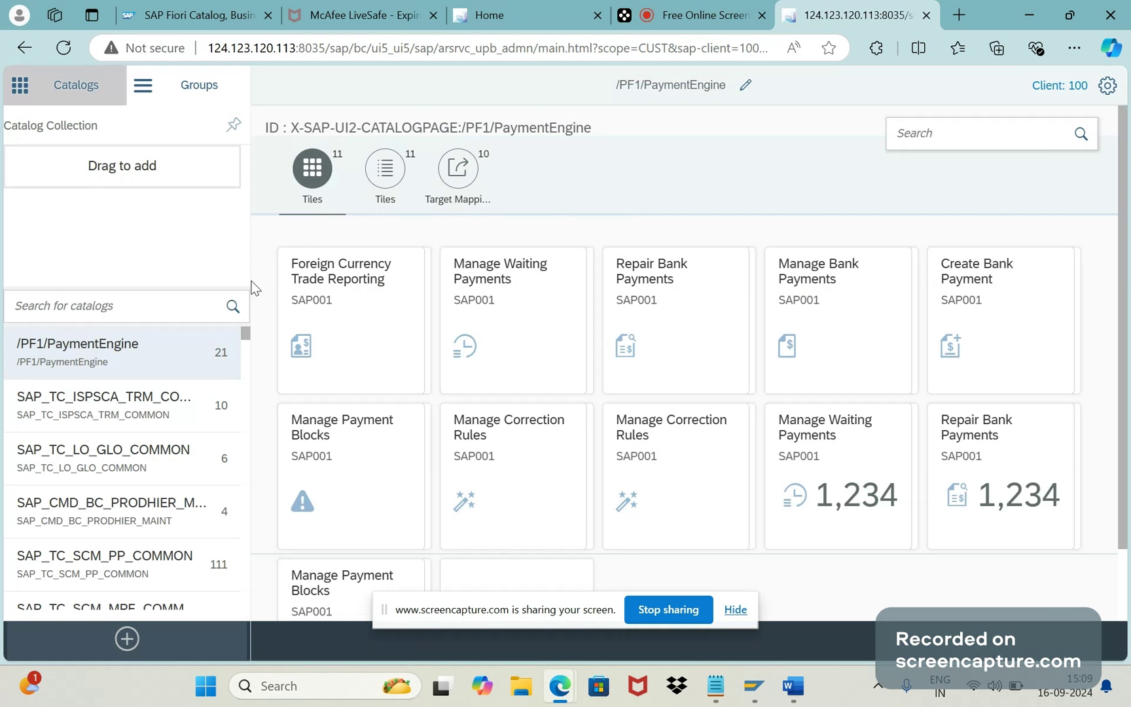
left_click(798, 698)
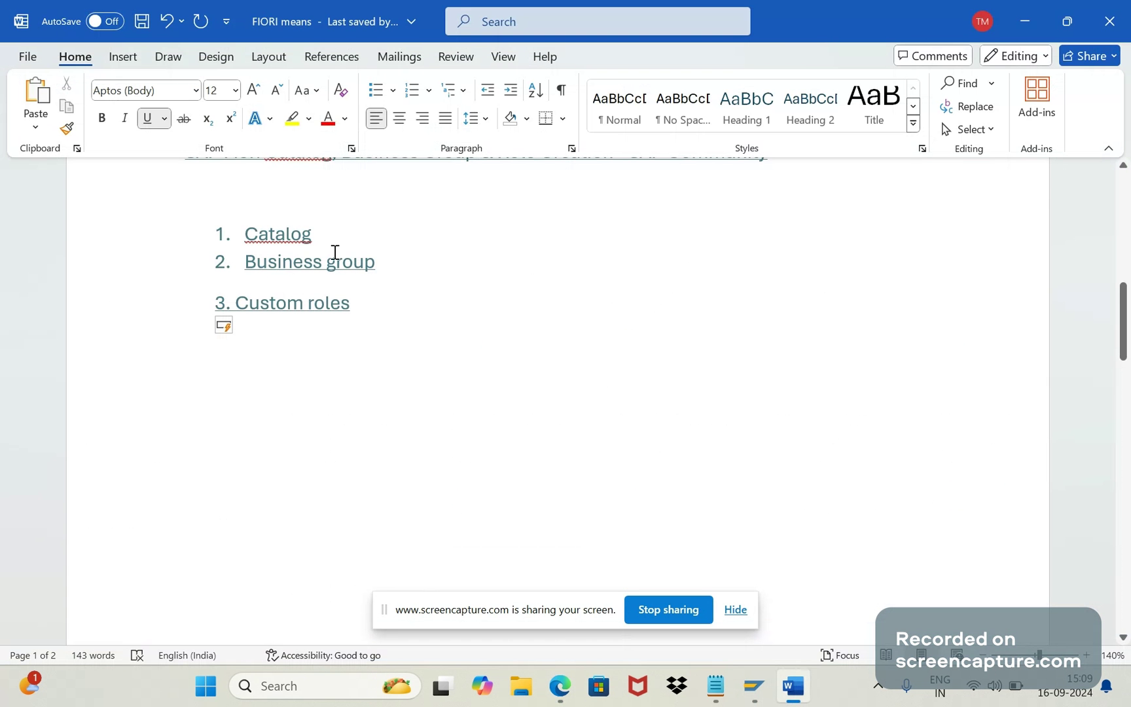
left_click(1034, 16)
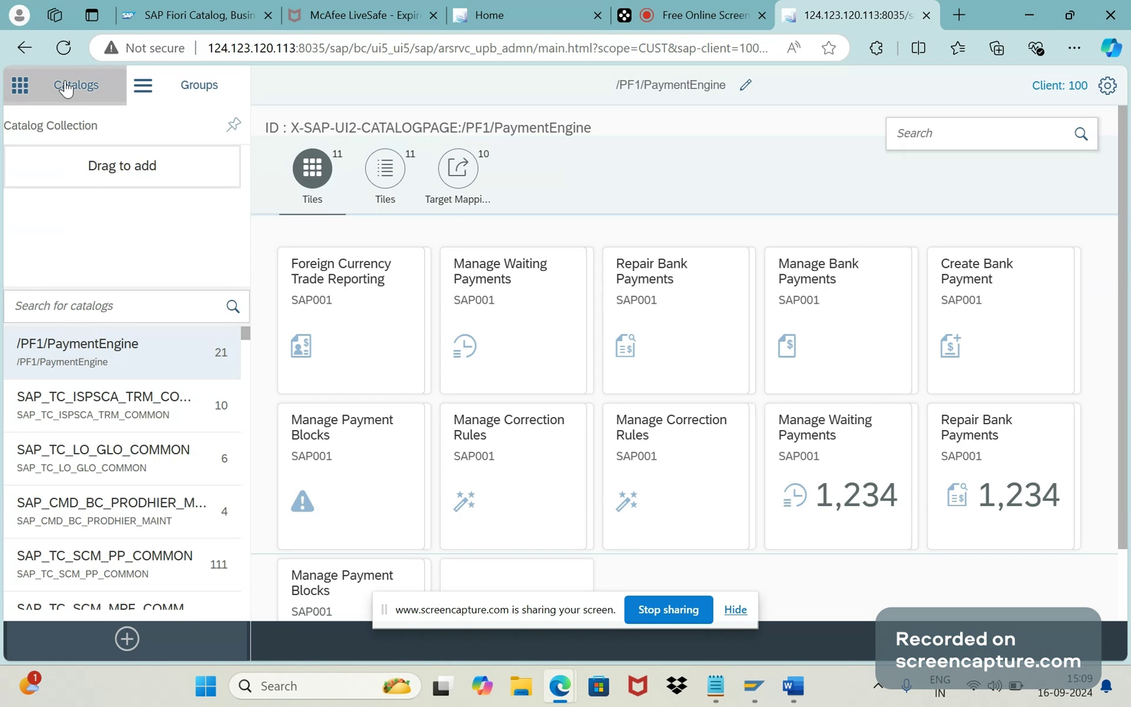
Step: Create a standard catalog with title THIRU3 and ID THIRU3, and save it
left_click(126, 639)
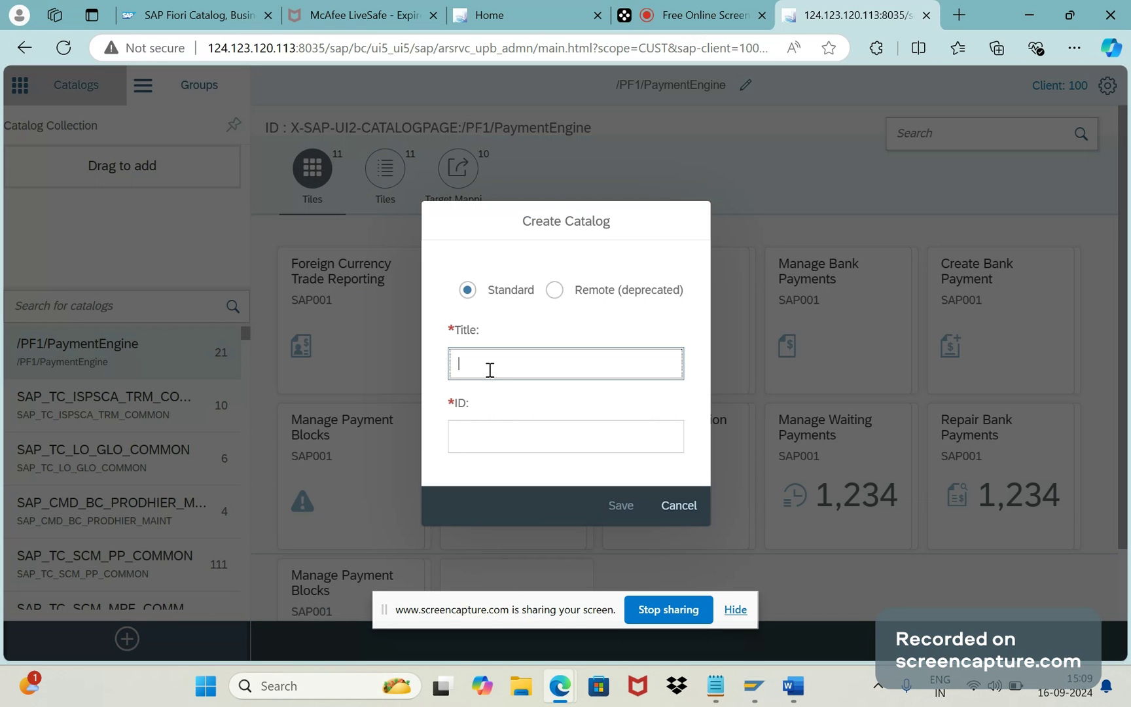
type("THIRU3")
key("Tab")
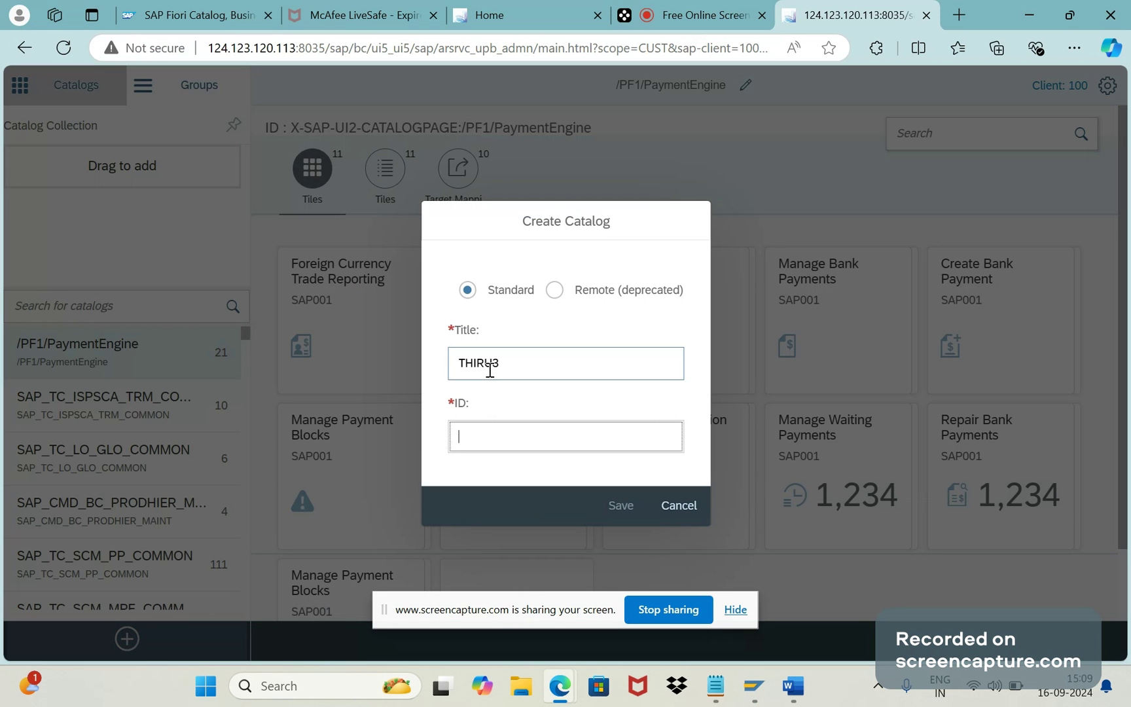
type("THIRU3")
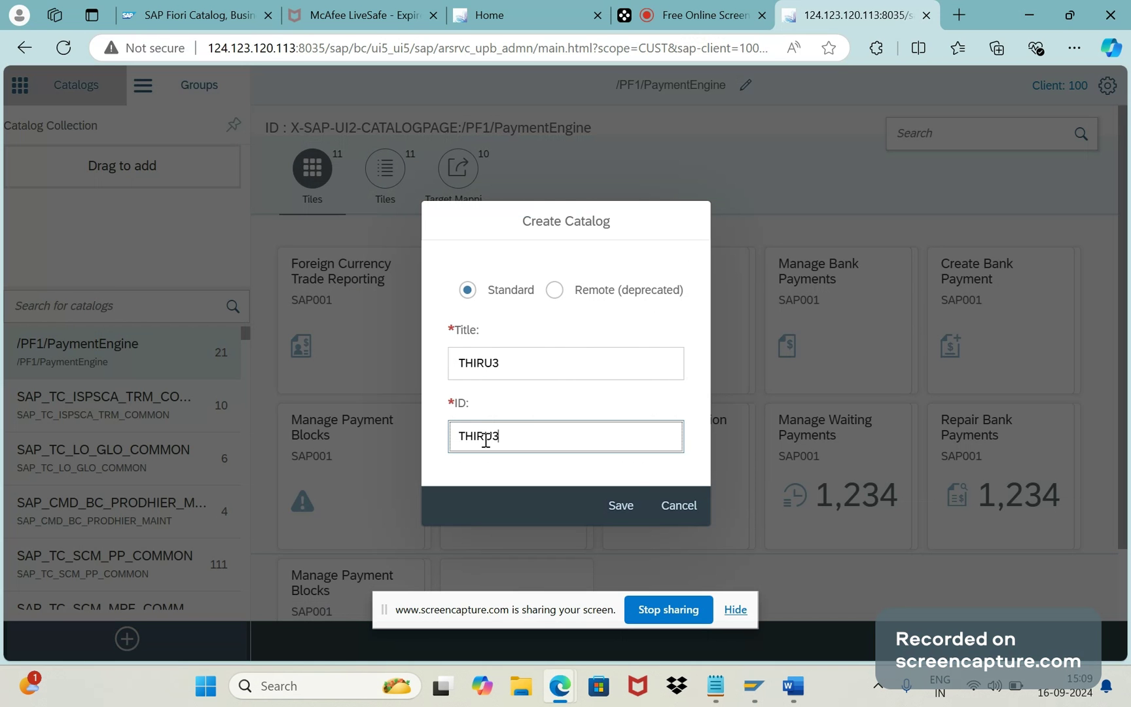
left_click(606, 513)
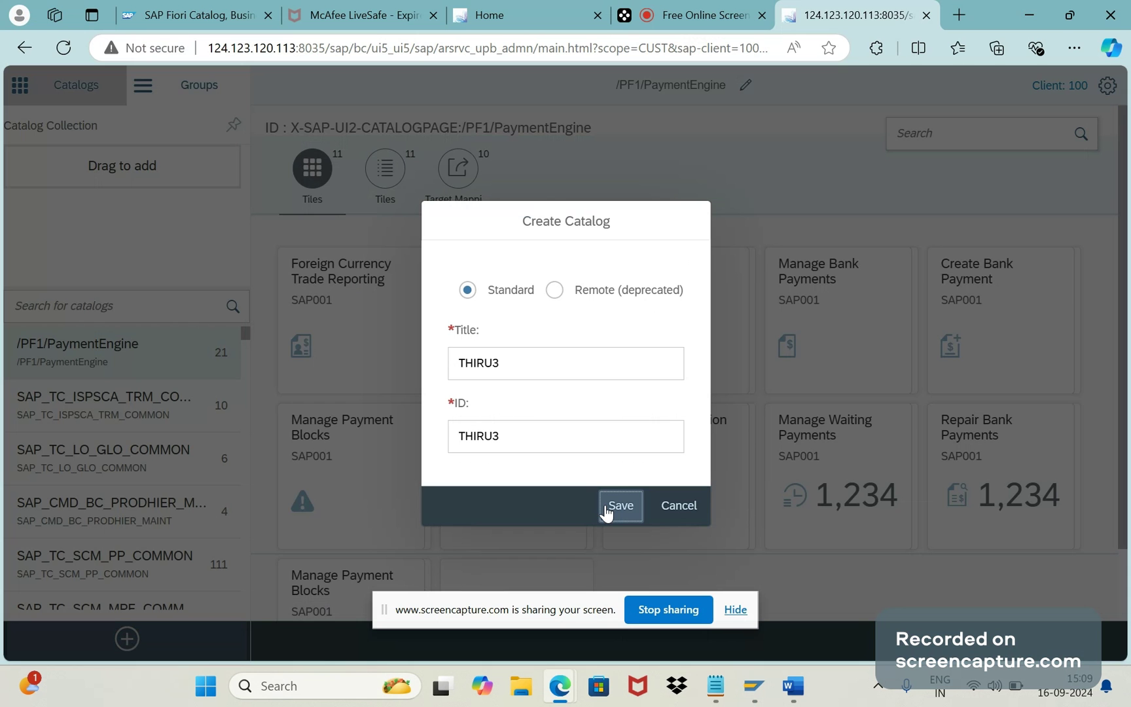
left_click(606, 513)
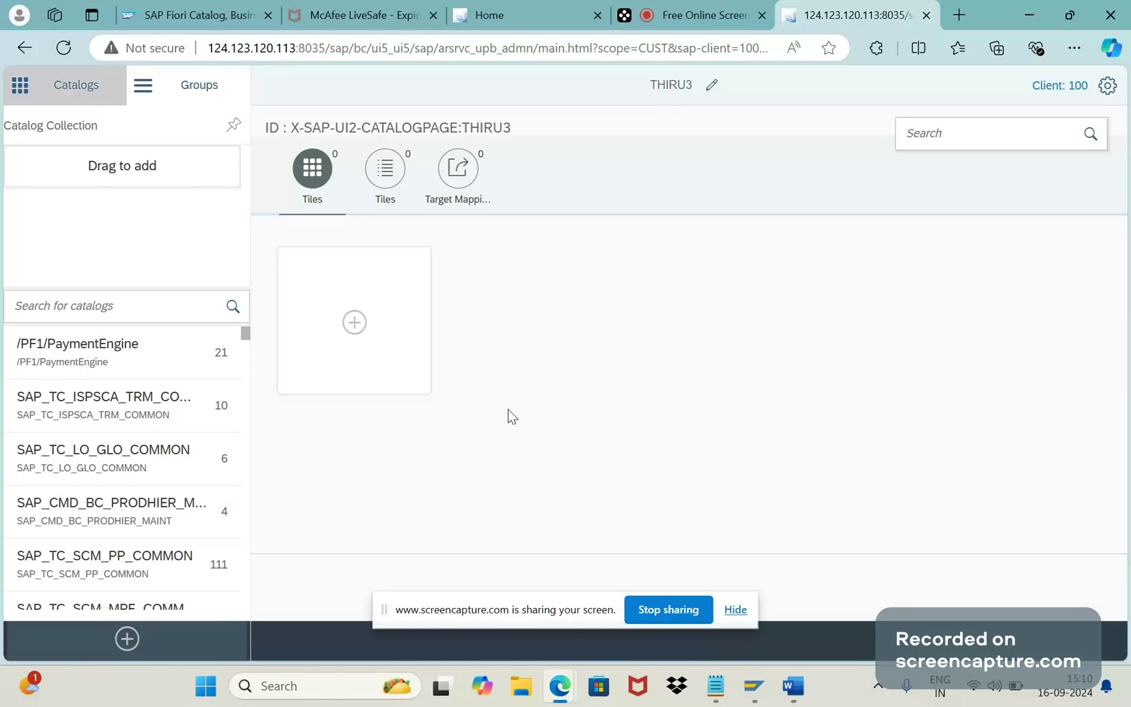
Step: Start adding a tile to THIRU3, back out to the catalog, and switch to the launchpad home tab
left_click(353, 322)
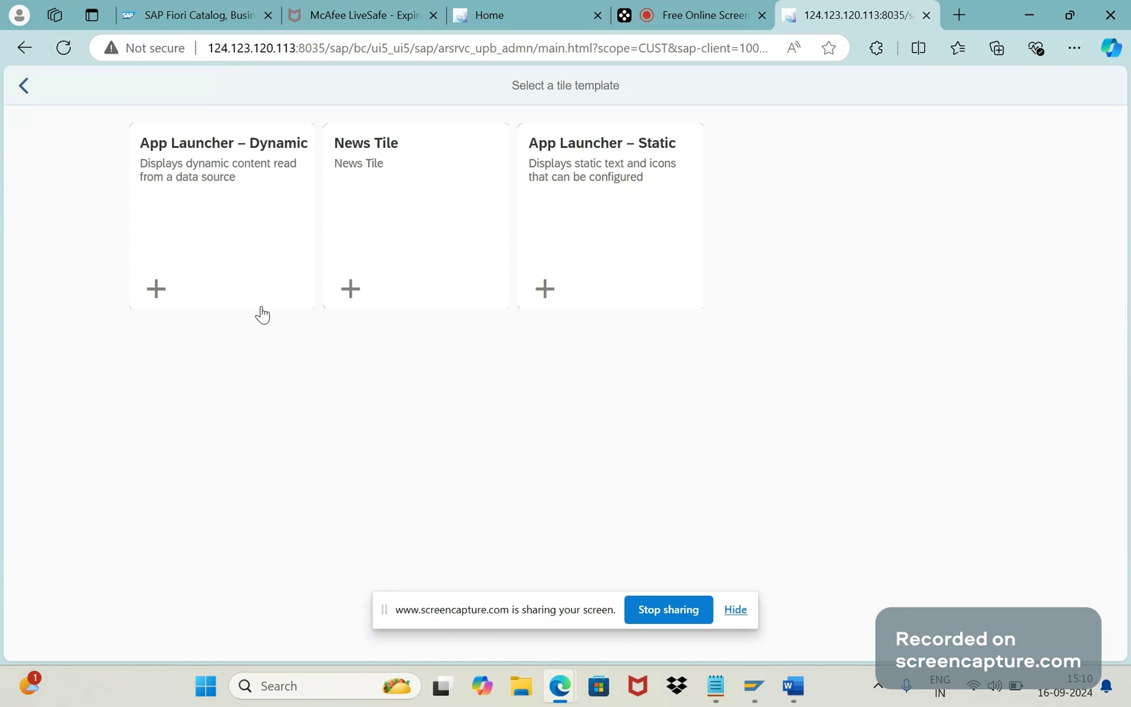
left_click(16, 96)
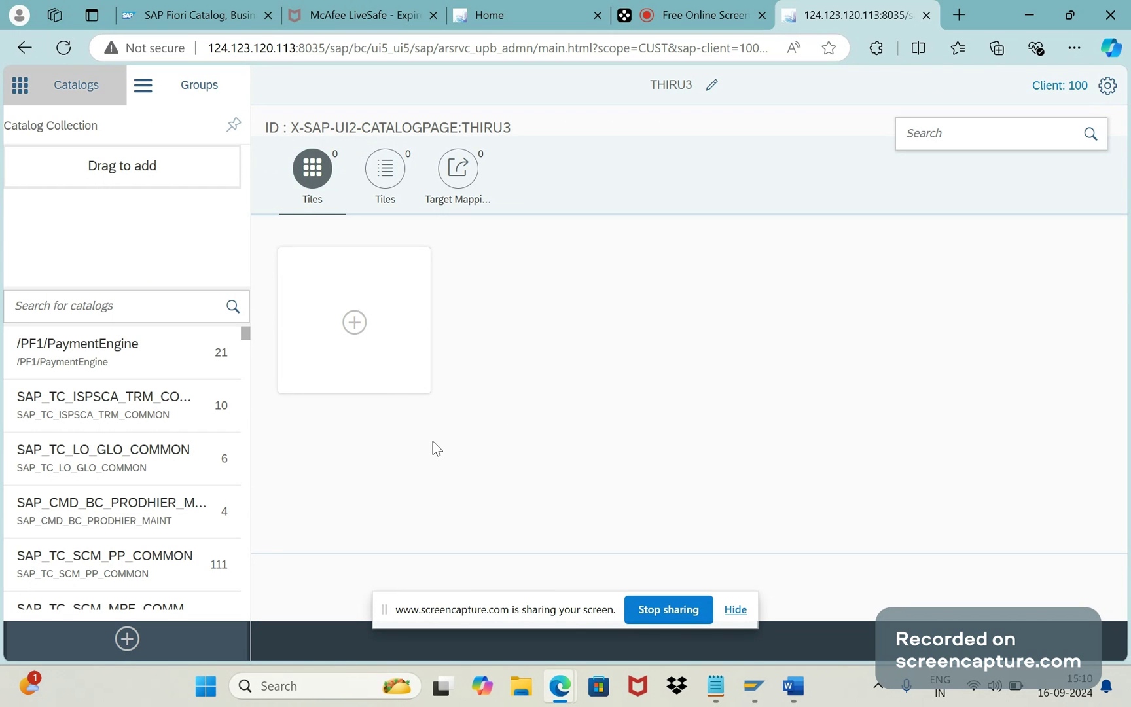
left_click(89, 307)
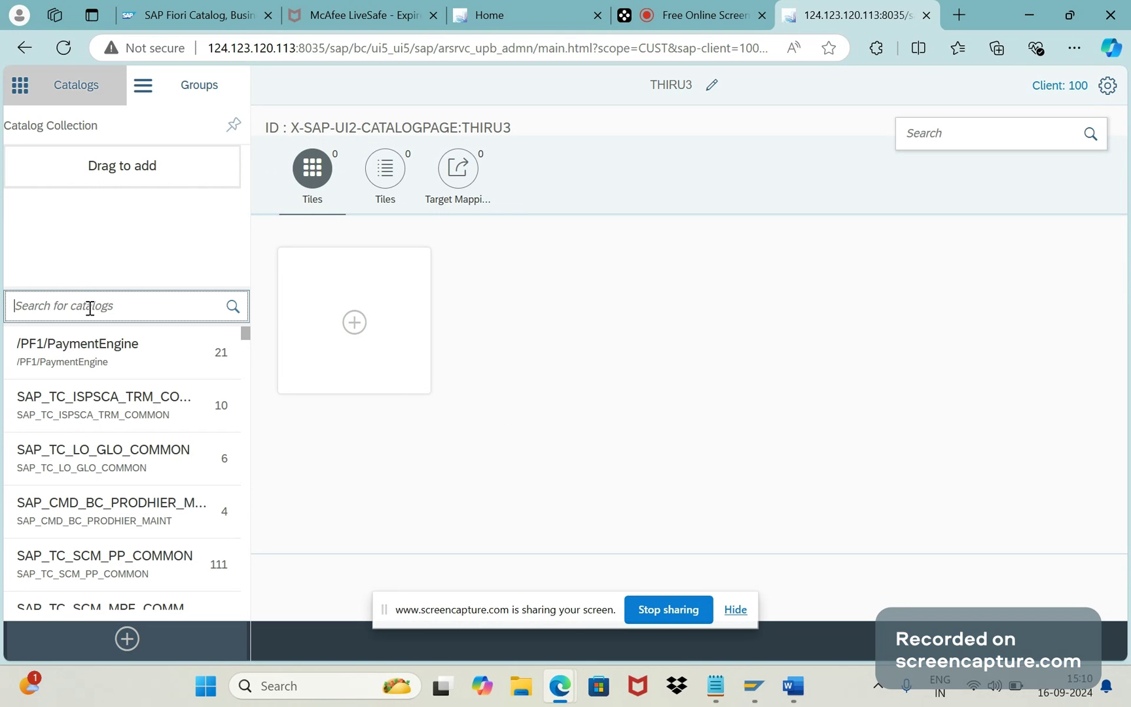
left_click(480, 16)
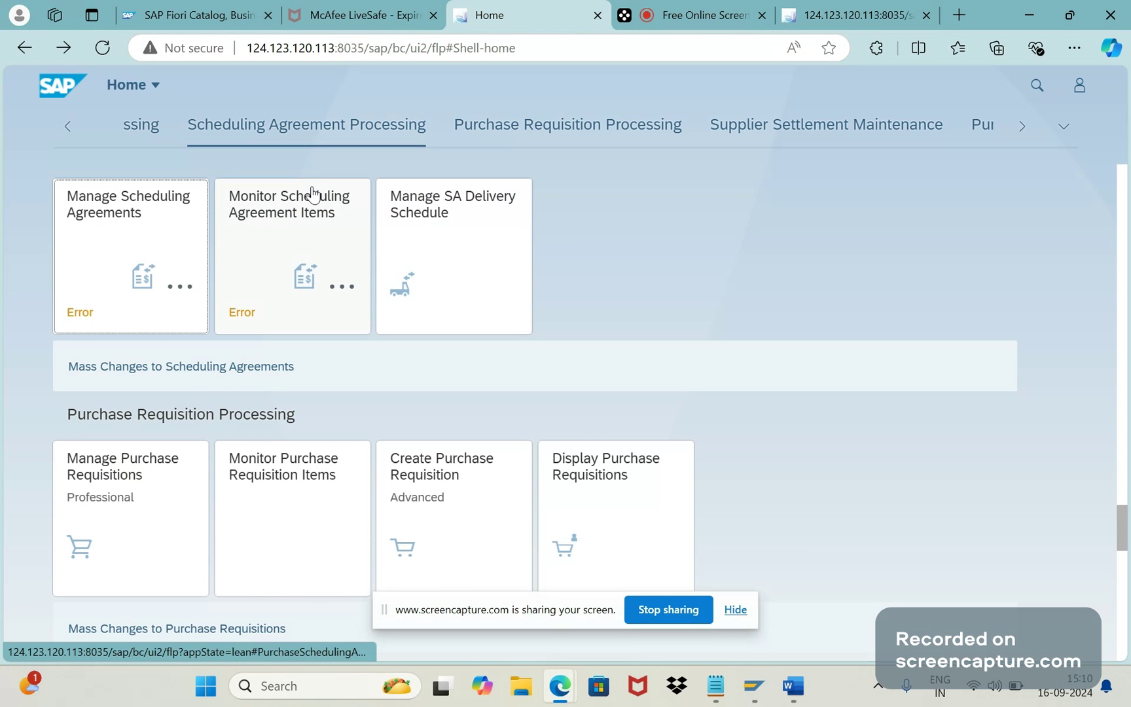
Step: Search the launchpad for 'MANAGE SALES ORDER', check the SD Fiori Apps group, and return to the designer
left_click(1035, 85)
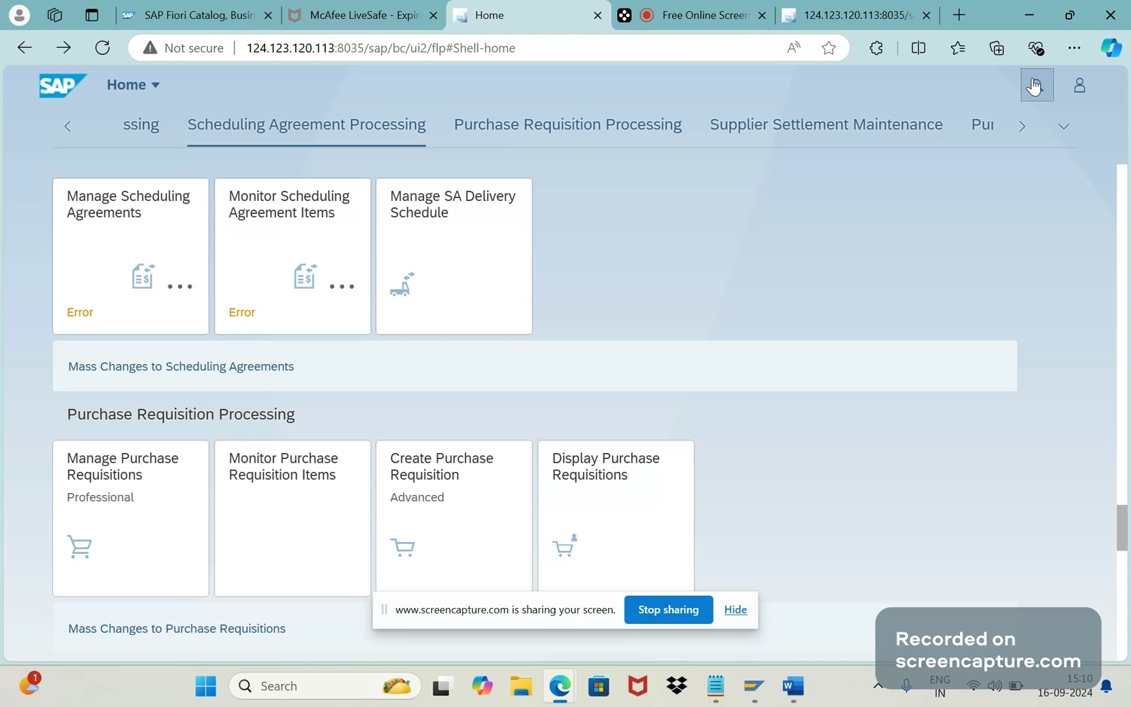
type("MANAGE")
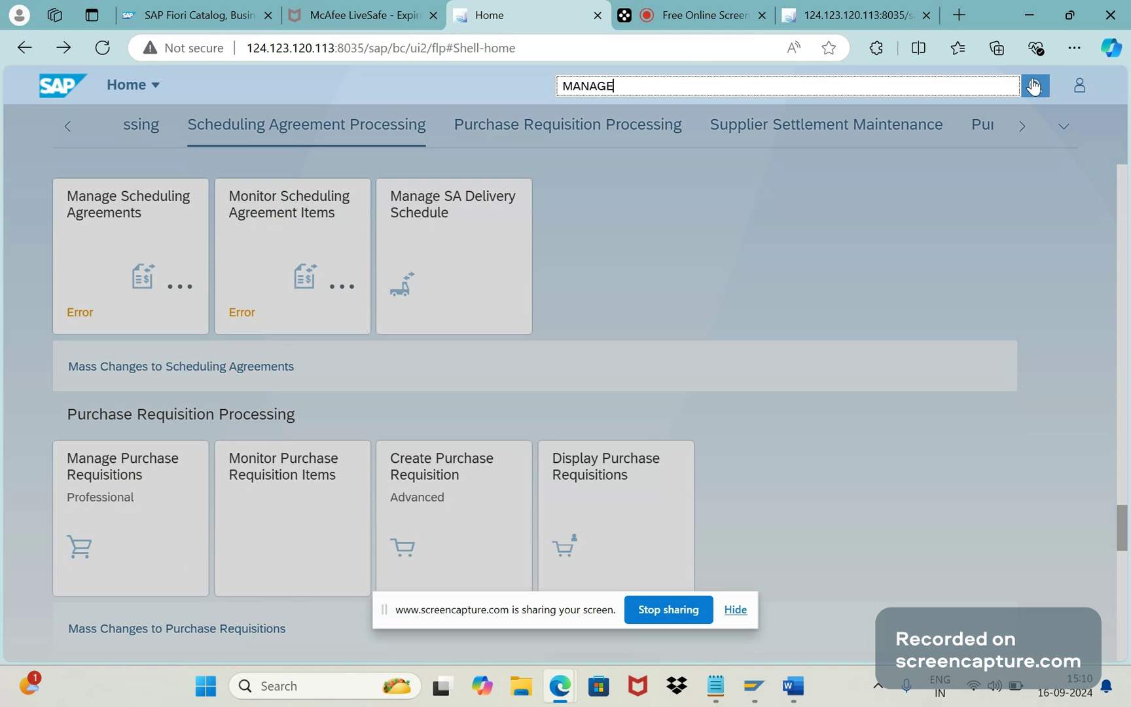
type(" SALES ORDER")
left_click(1033, 86)
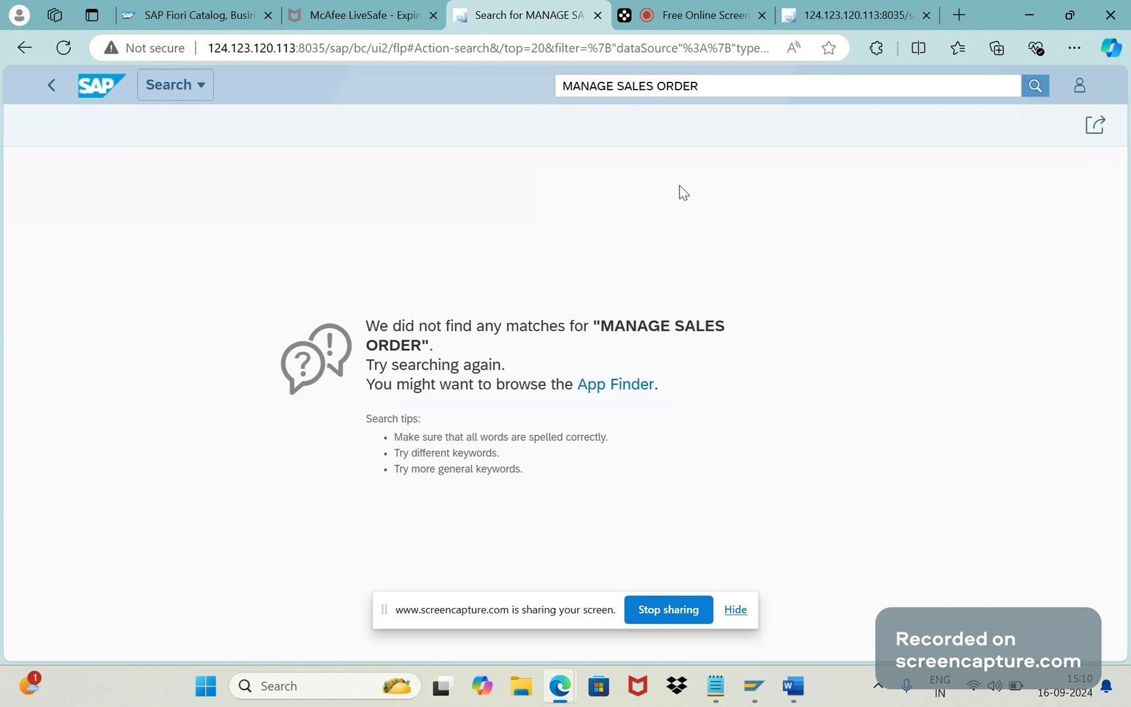
left_click(117, 105)
left_click(1064, 126)
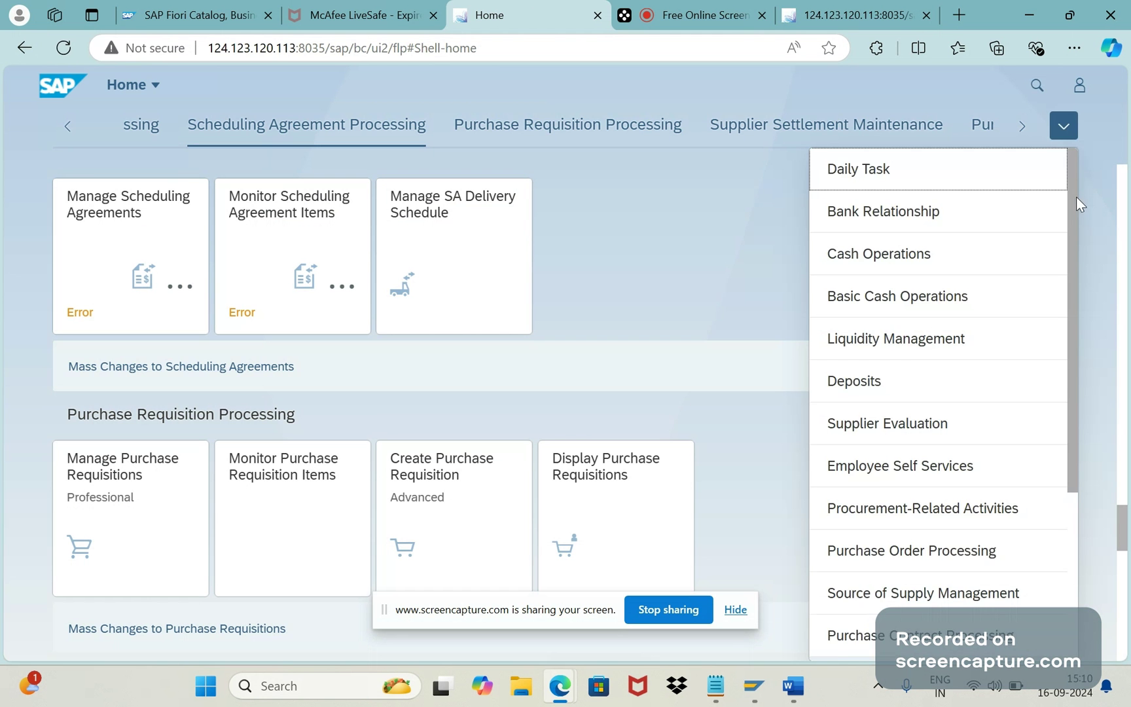
scroll(1077, 201, "down", 4)
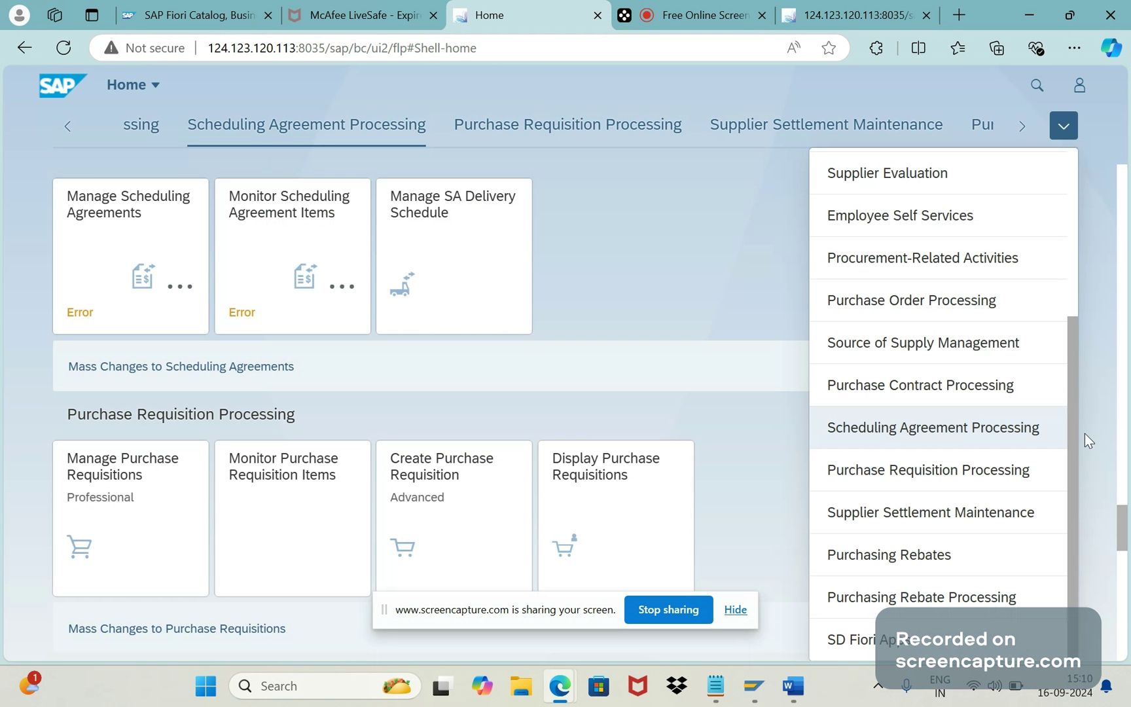
left_click(858, 639)
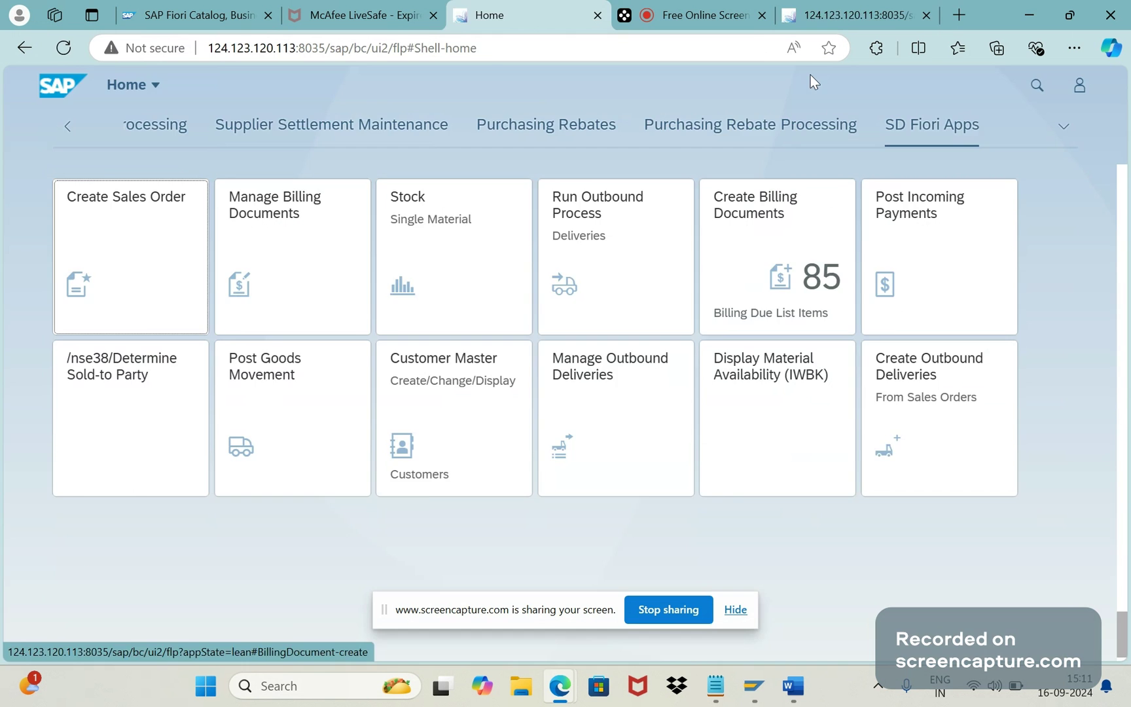
left_click(830, 17)
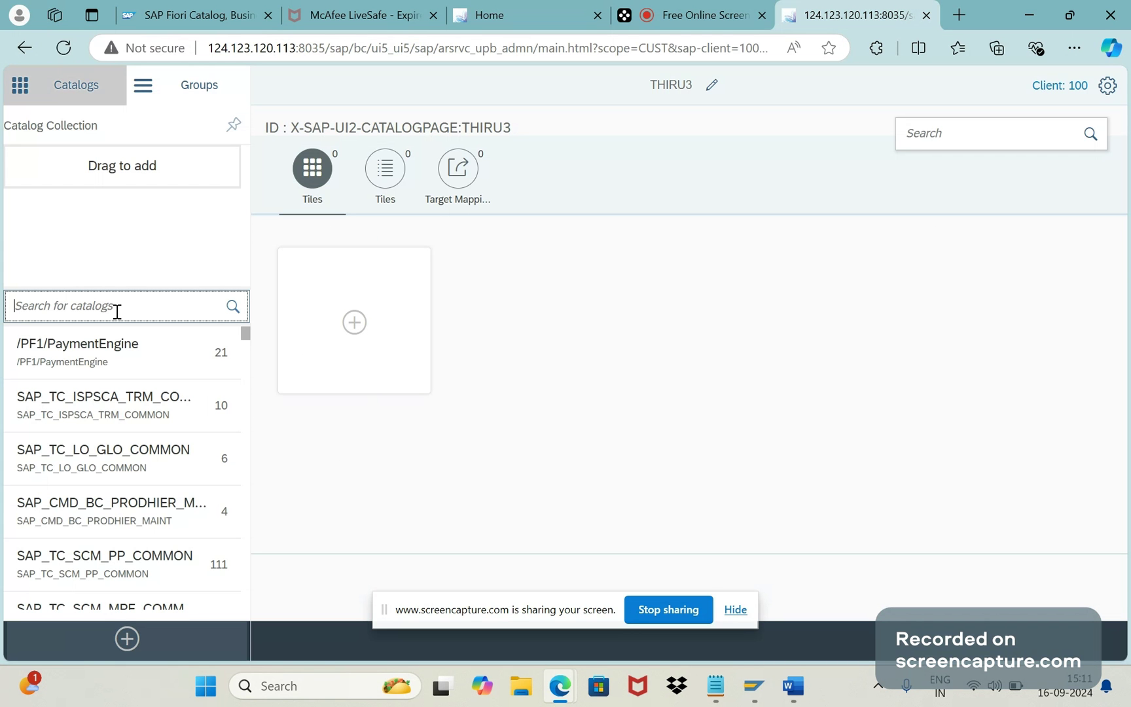
Step: Search catalogs for 'SALES ORDER', open Sales - Sales Order Processing, and select its Manage Sales Orders tile
type("SALE")
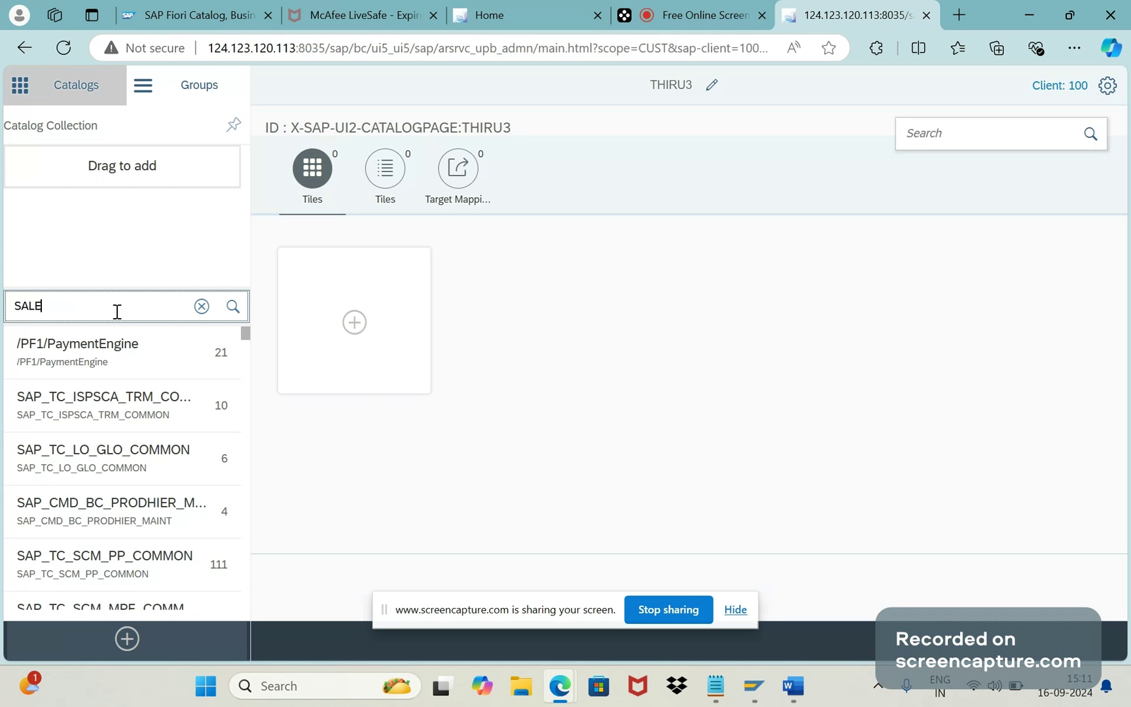
type("S ORDER")
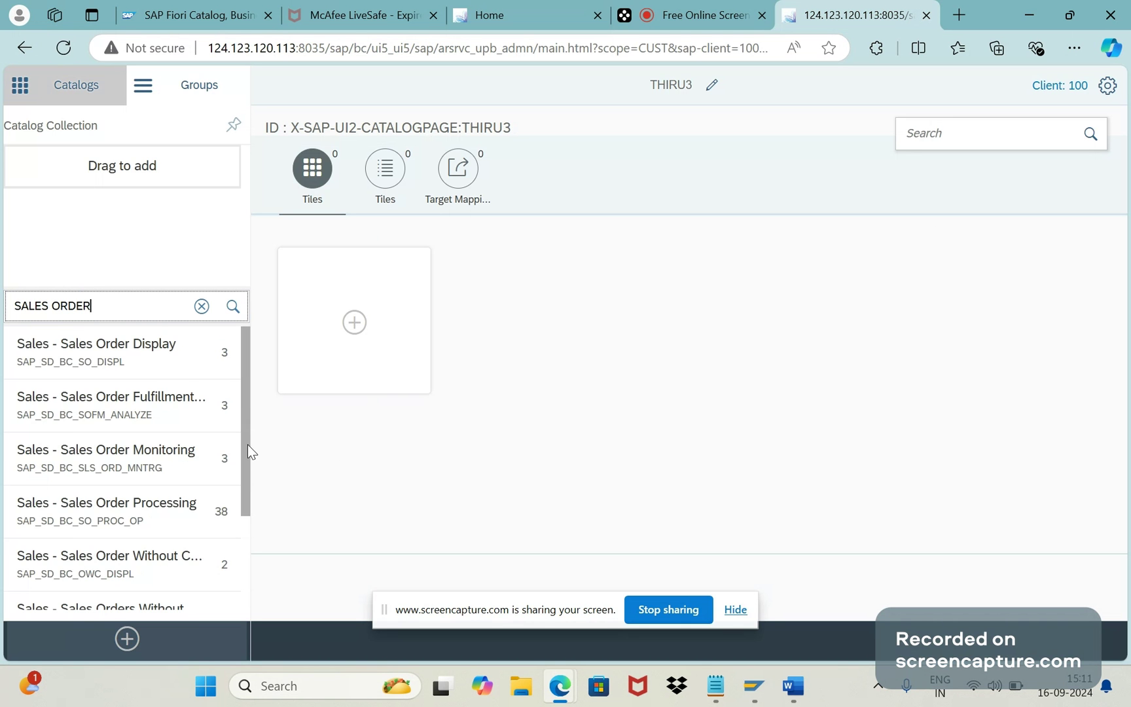
left_click_drag(247, 445, 242, 534)
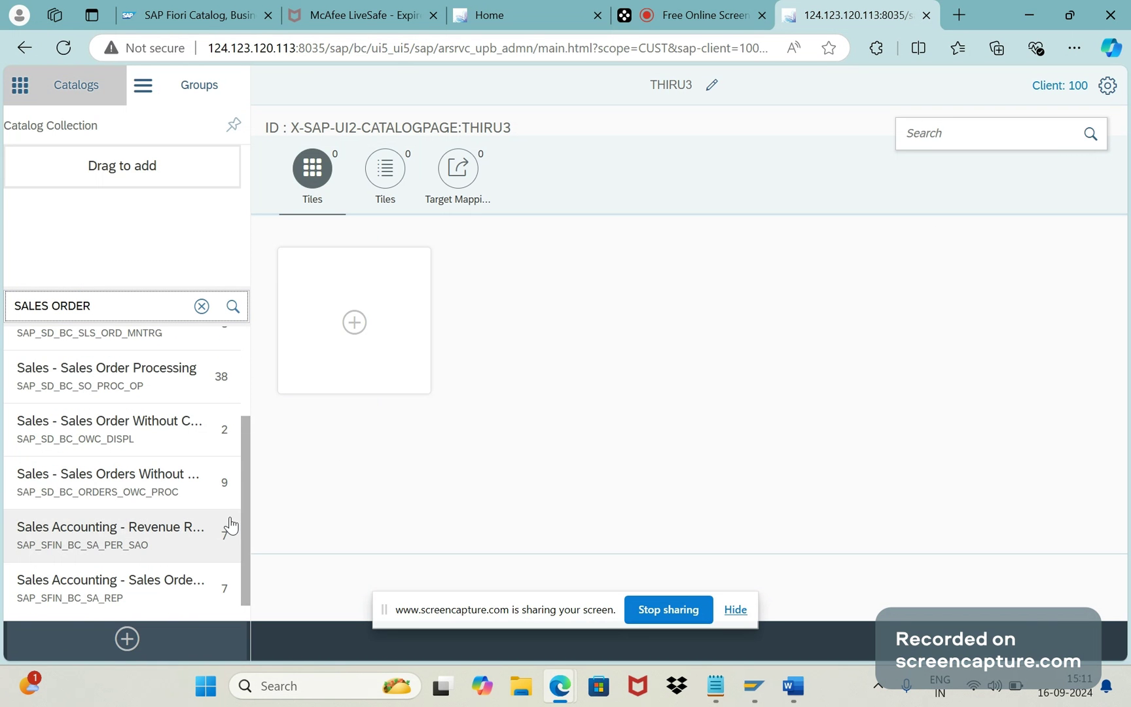
left_click(83, 385)
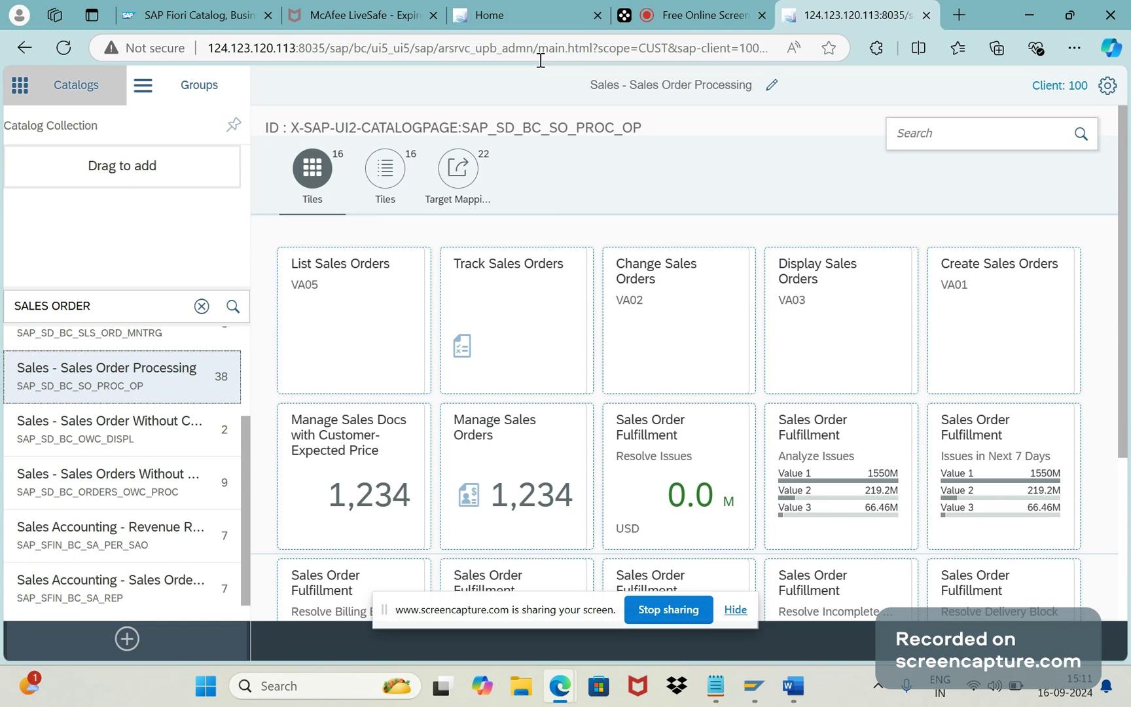
left_click(515, 16)
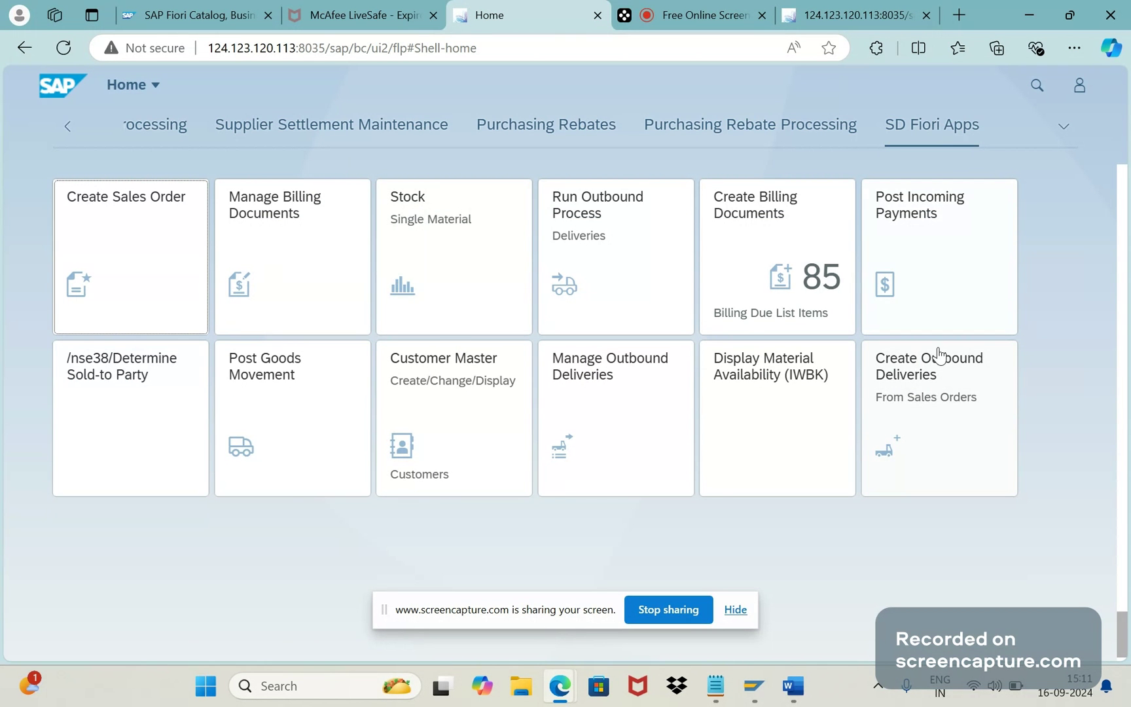
left_click(835, 8)
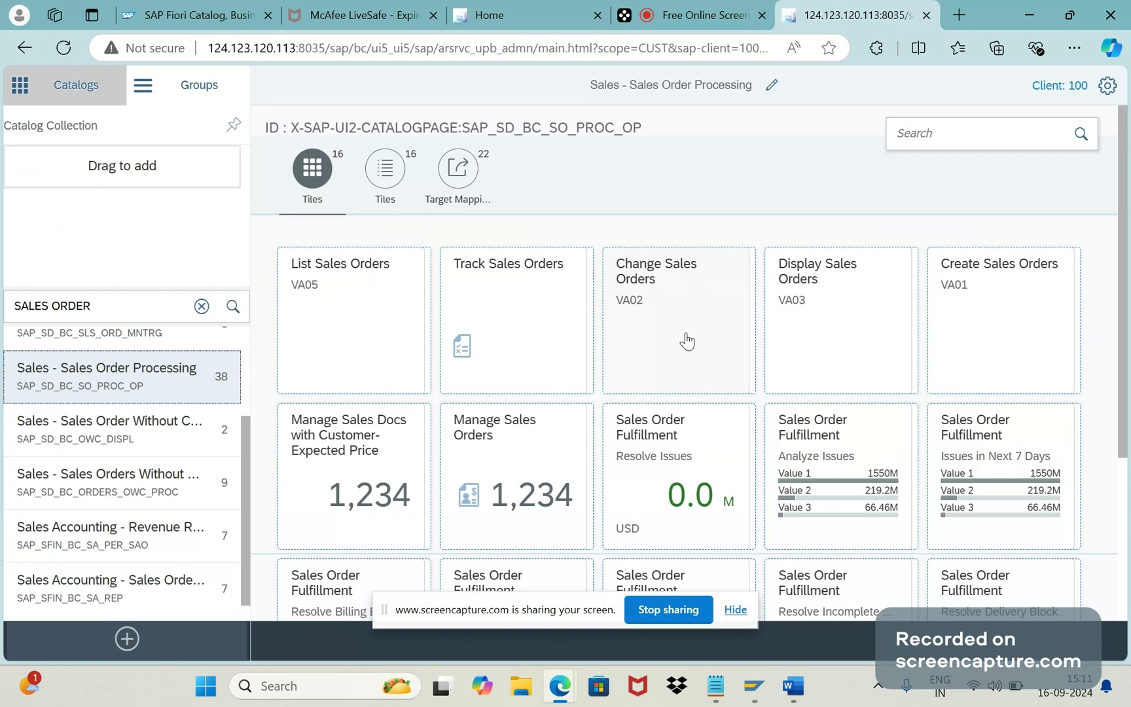
left_click(504, 458)
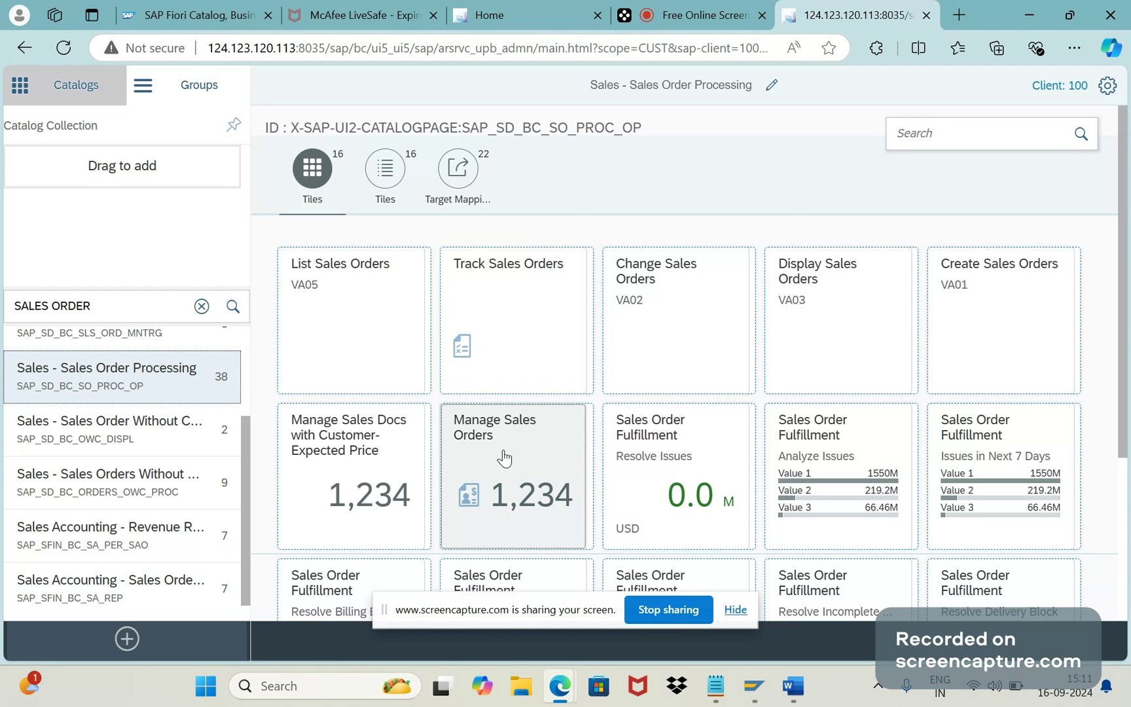
Step: Drop the Manage Sales Orders tile onto Create Reference and pick THIRU3 as the target catalog
left_click_drag(505, 458, 526, 355)
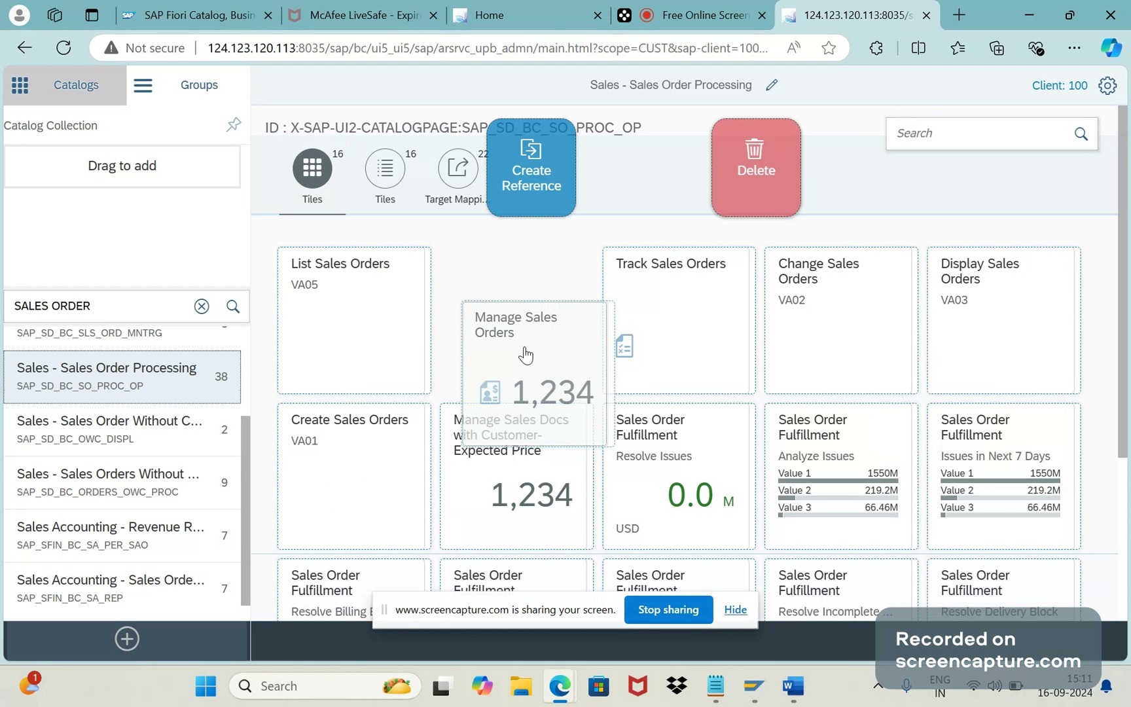
left_click_drag(525, 356, 541, 336)
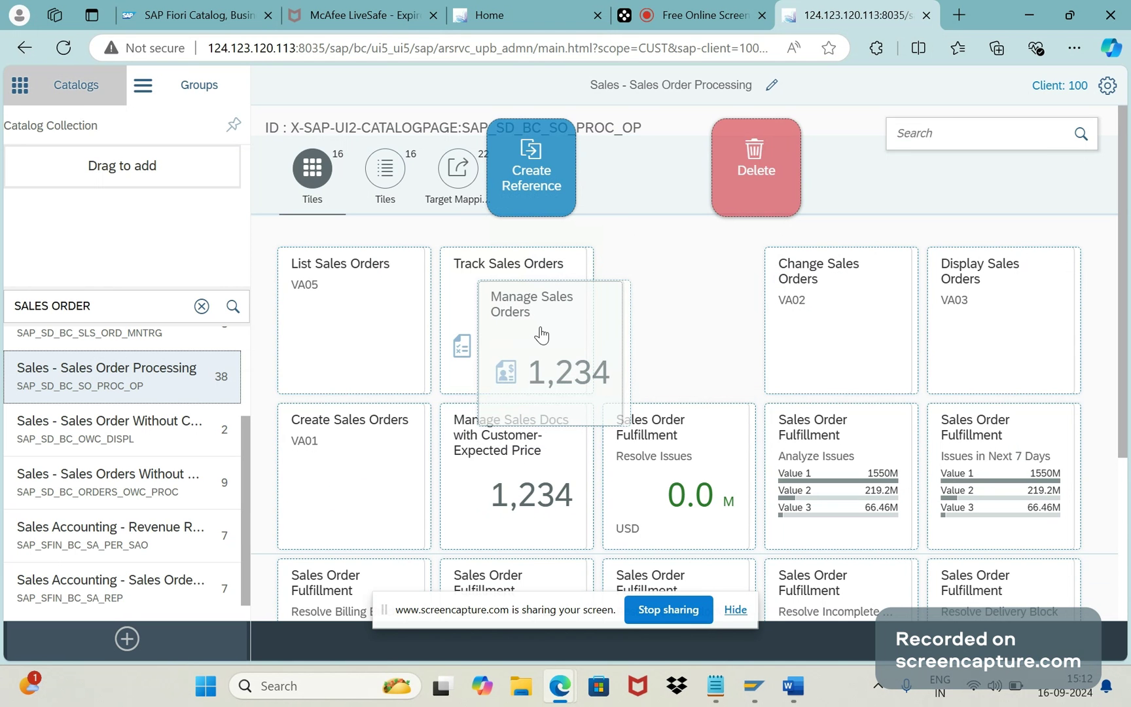
left_click_drag(541, 335, 531, 163)
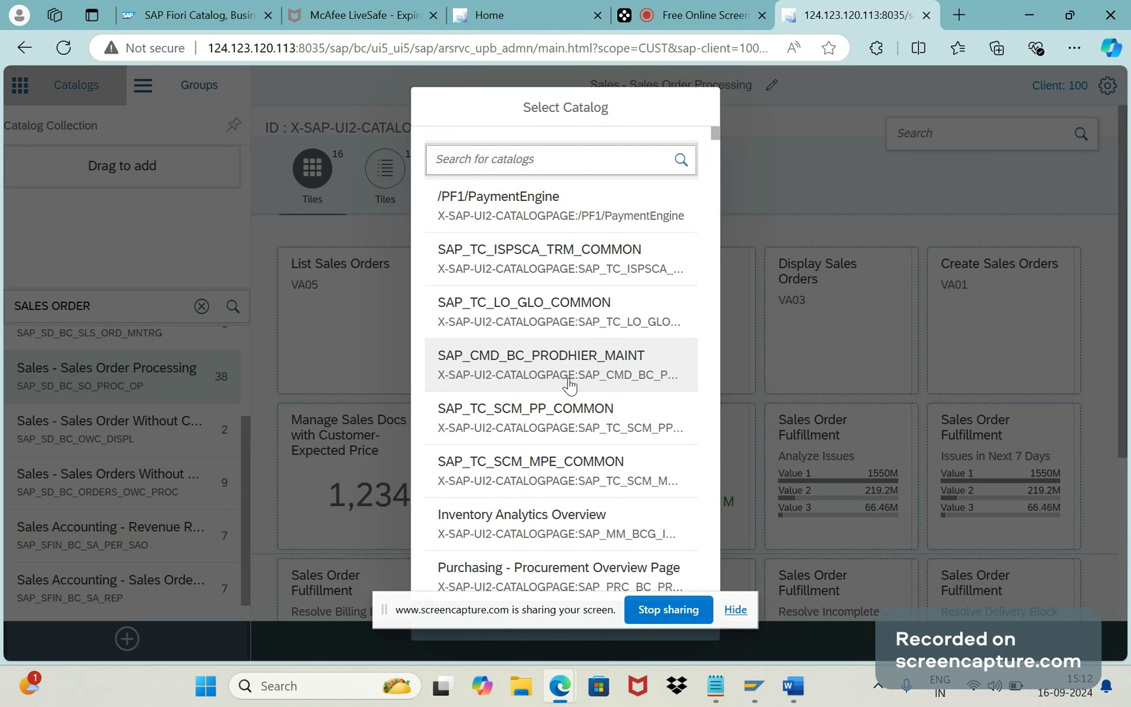
type("THIRU")
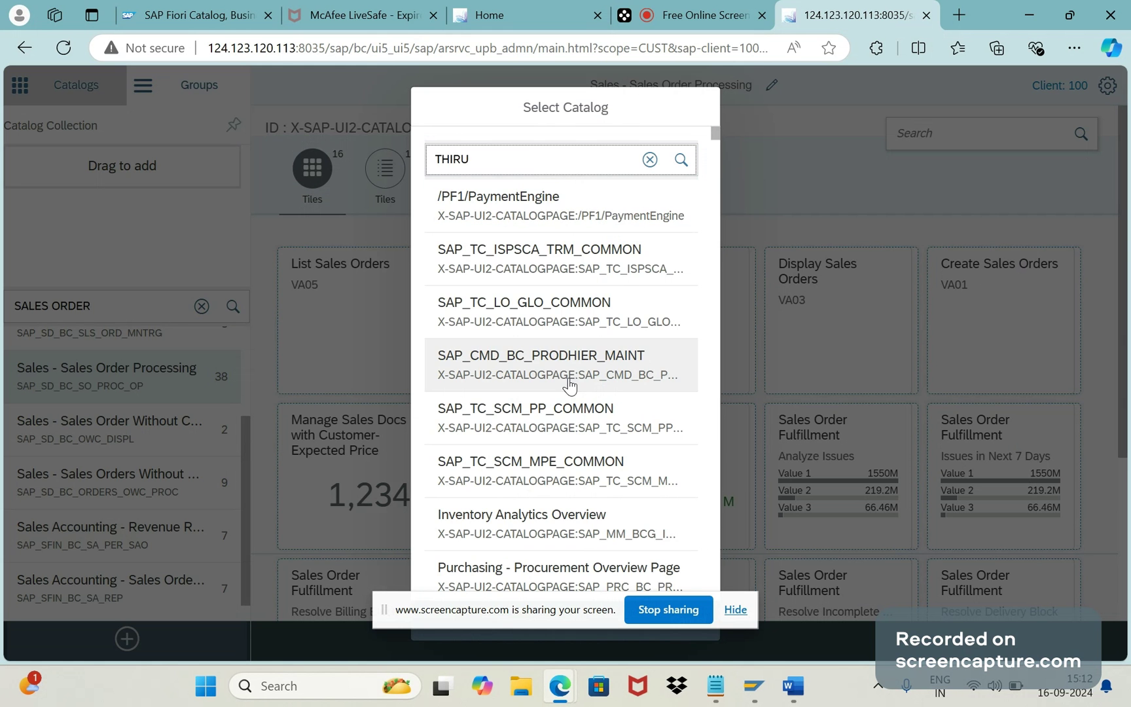
type("3")
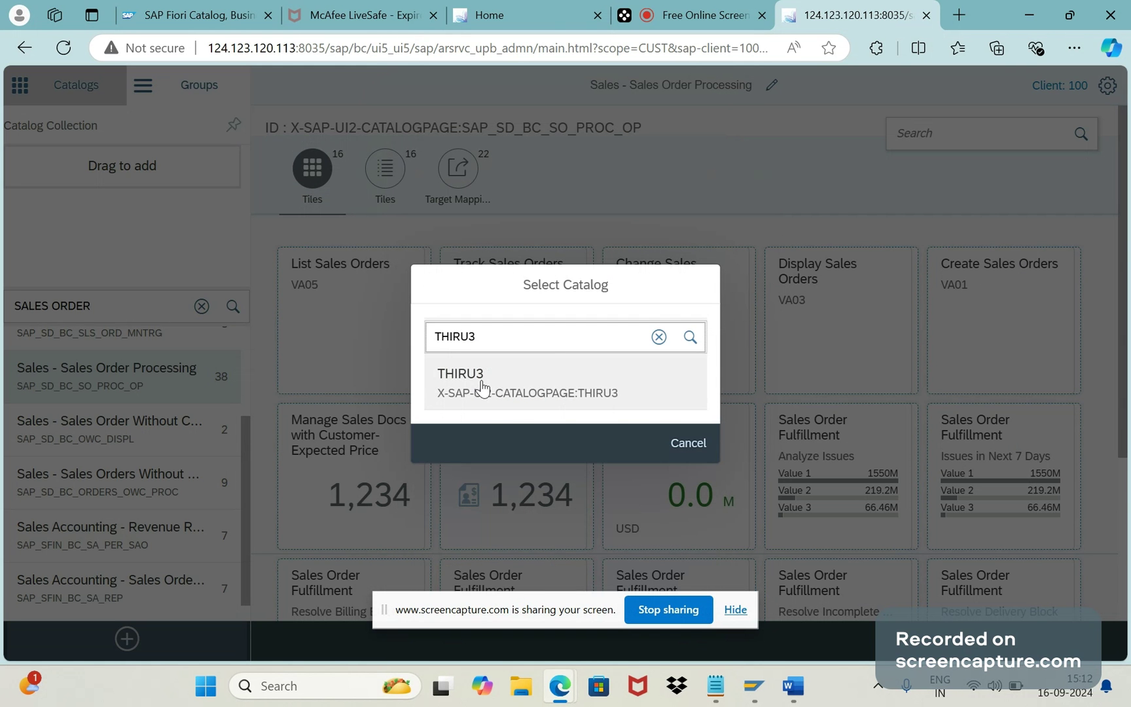
left_click(483, 386)
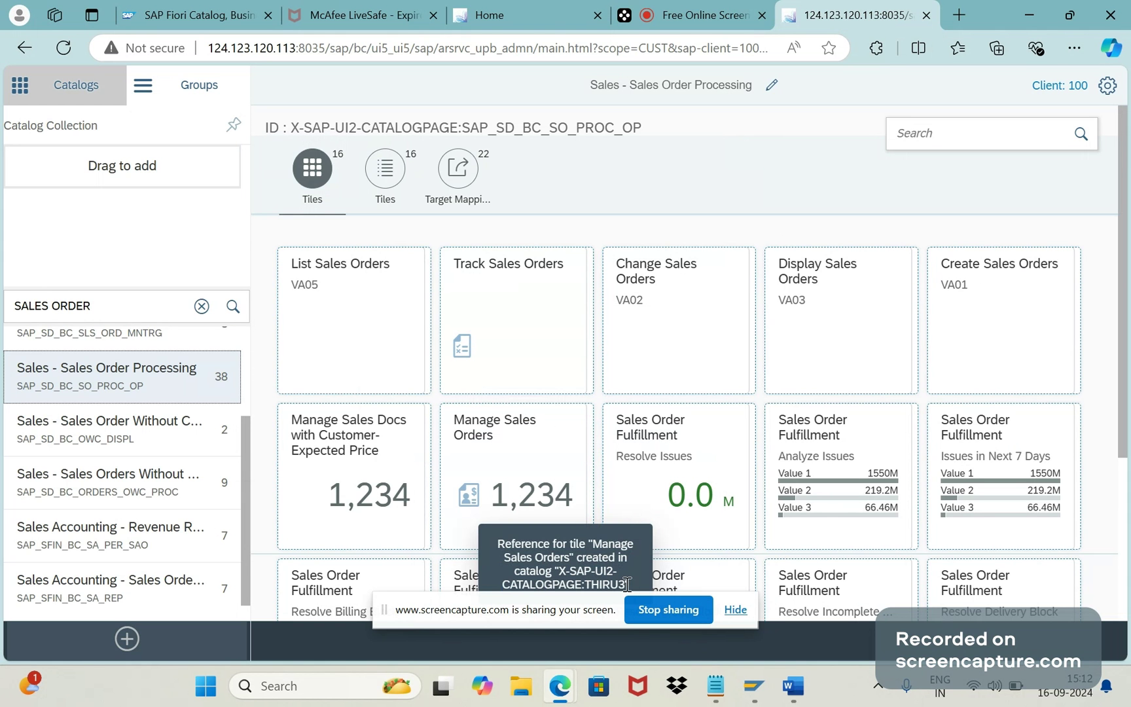
left_click_drag(626, 584, 525, 560)
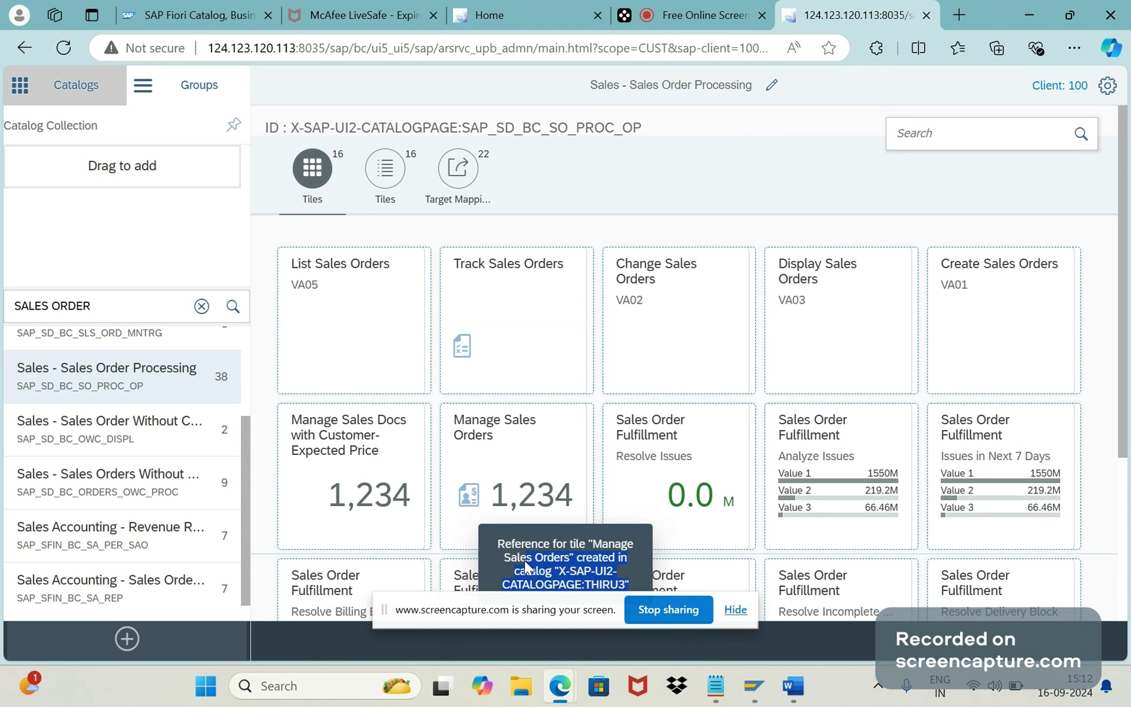
Step: Search the catalogs for THIRU3 and open the THIRU3 catalog
left_click(150, 312)
key("ctrl+a")
key("BackSpace")
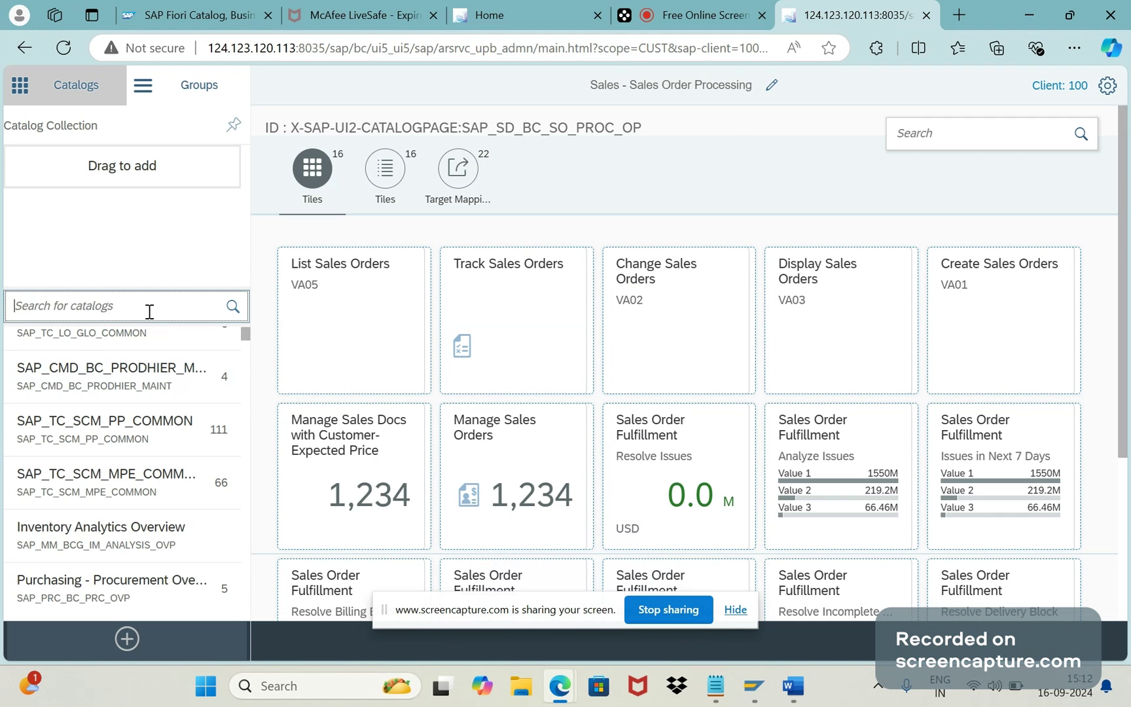
type("THIRU3")
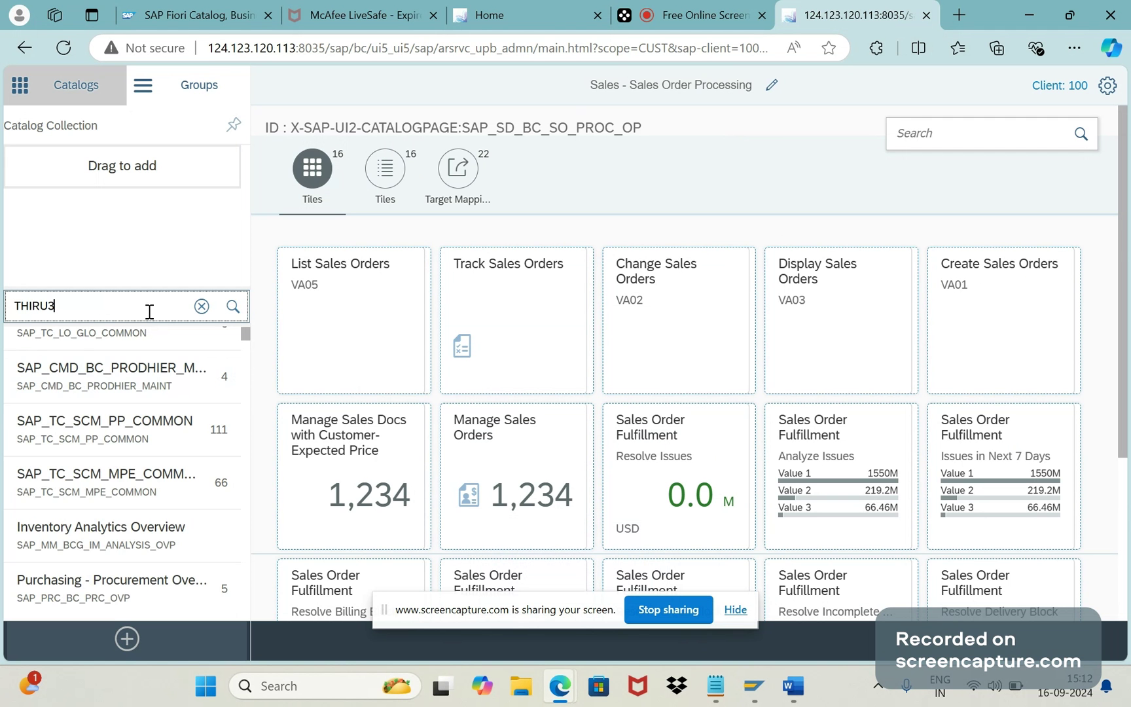
key("Return")
left_click(114, 352)
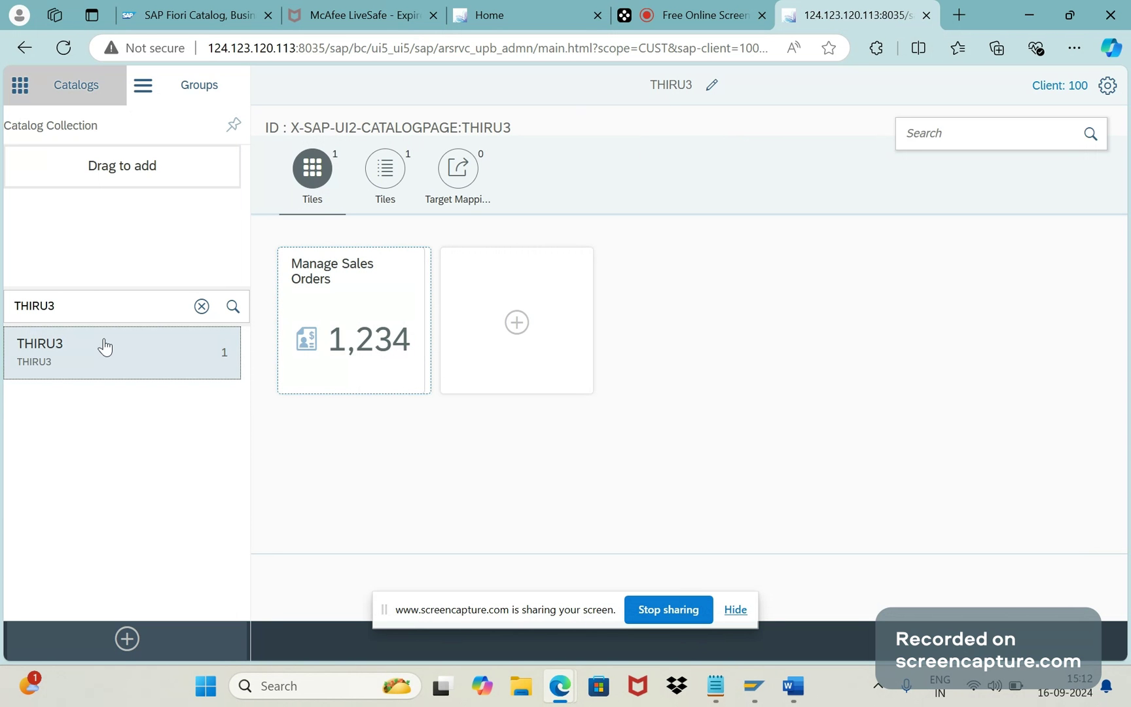
Step: Search for SALES ORDER PROCESSING and open the Sales - Sales Order Processing catalog
left_click_drag(66, 306, 3, 322)
type("SLES")
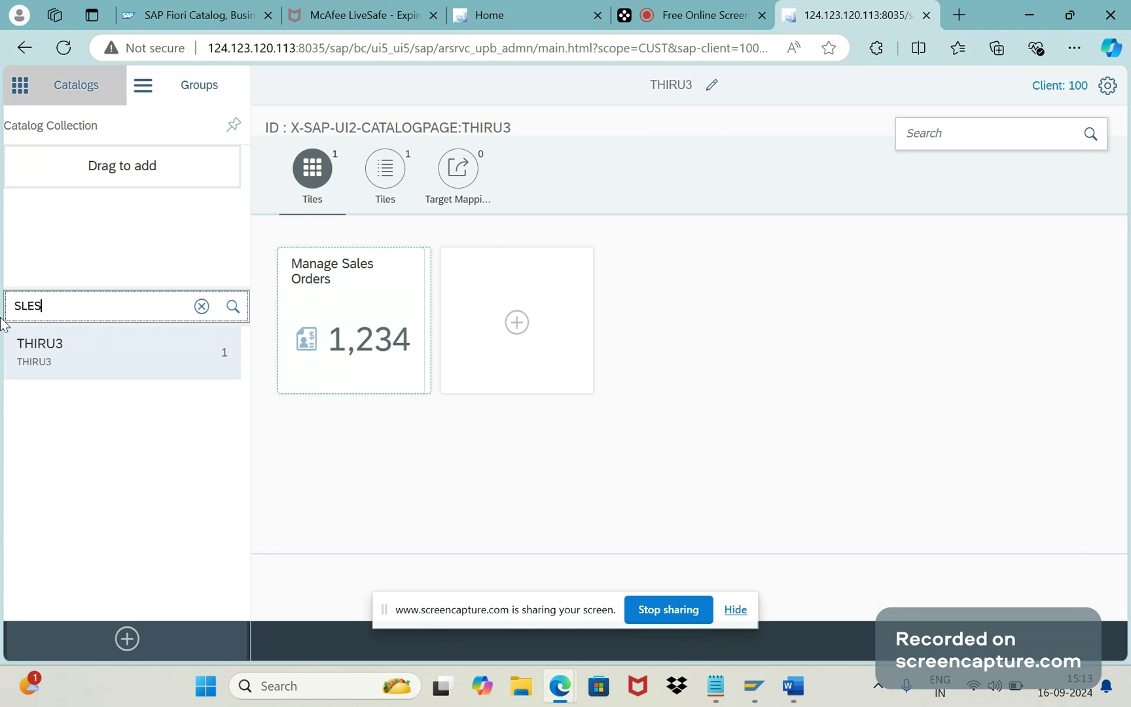
key("BackSpace")
key("BackSpace")
key("BackSpace")
type("ALES ORDER PROCESSI")
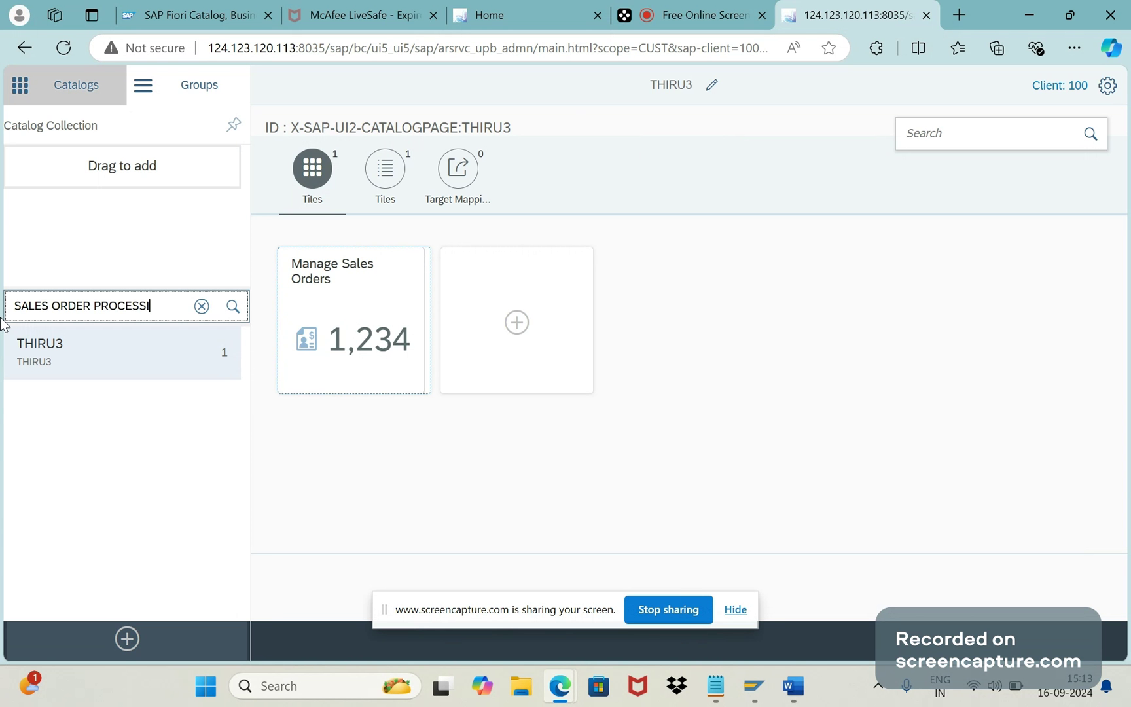
type("NG")
left_click(40, 354)
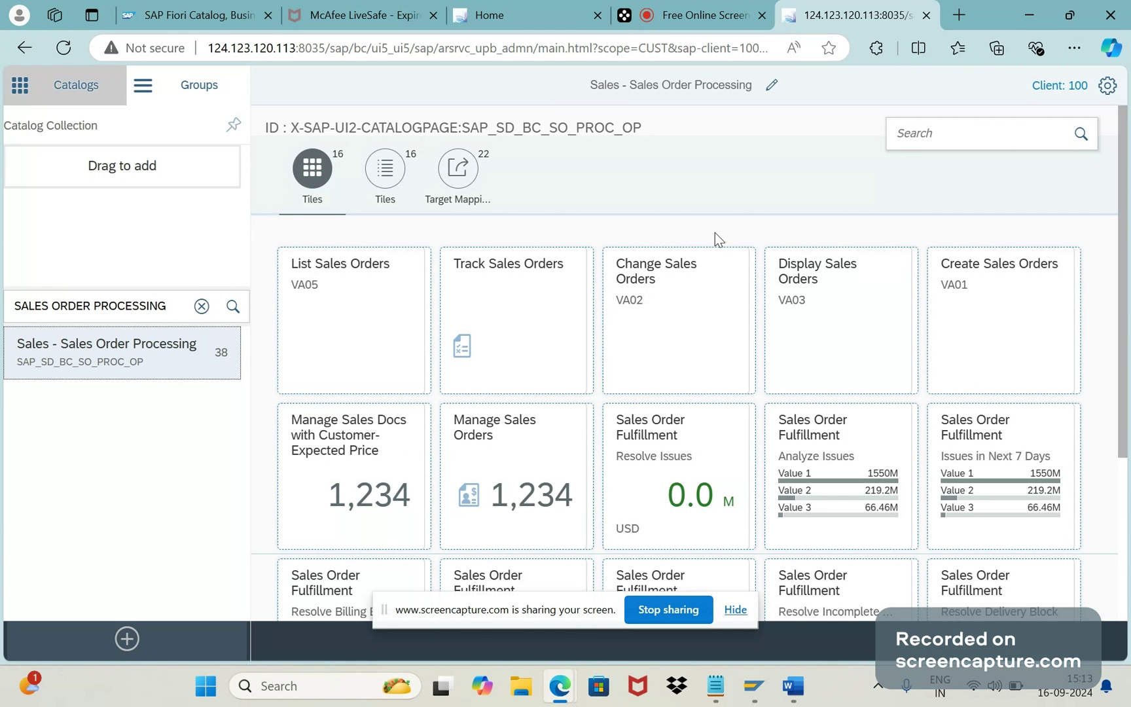
left_click(702, 185)
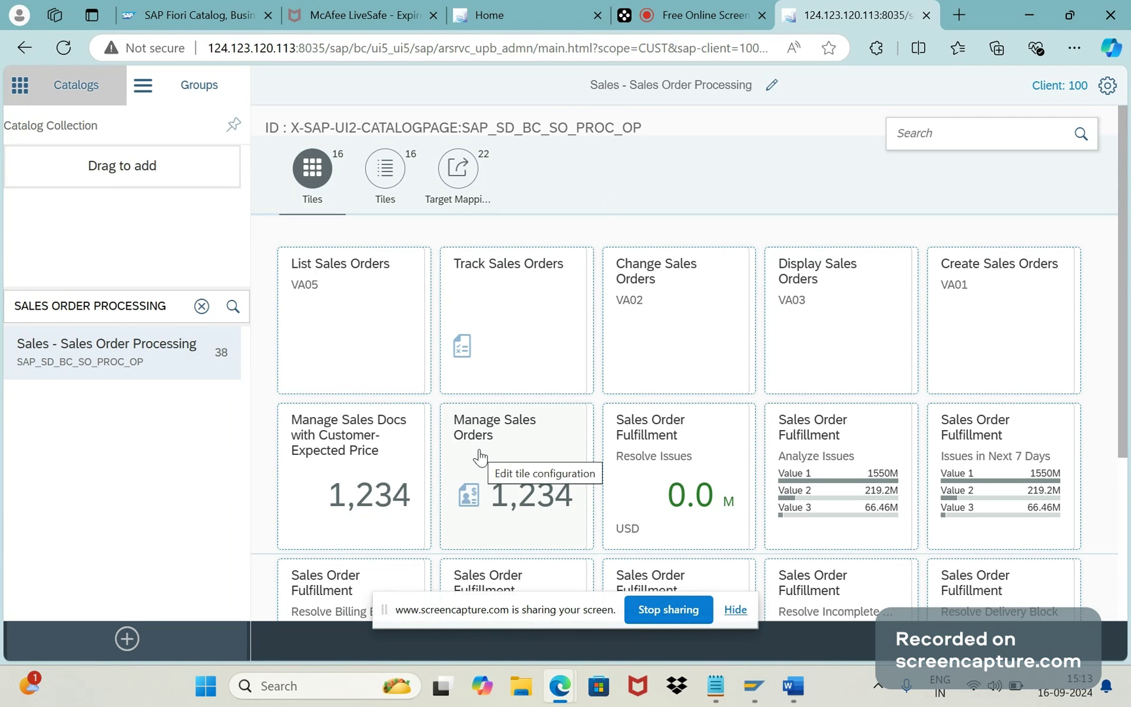
left_click(497, 471)
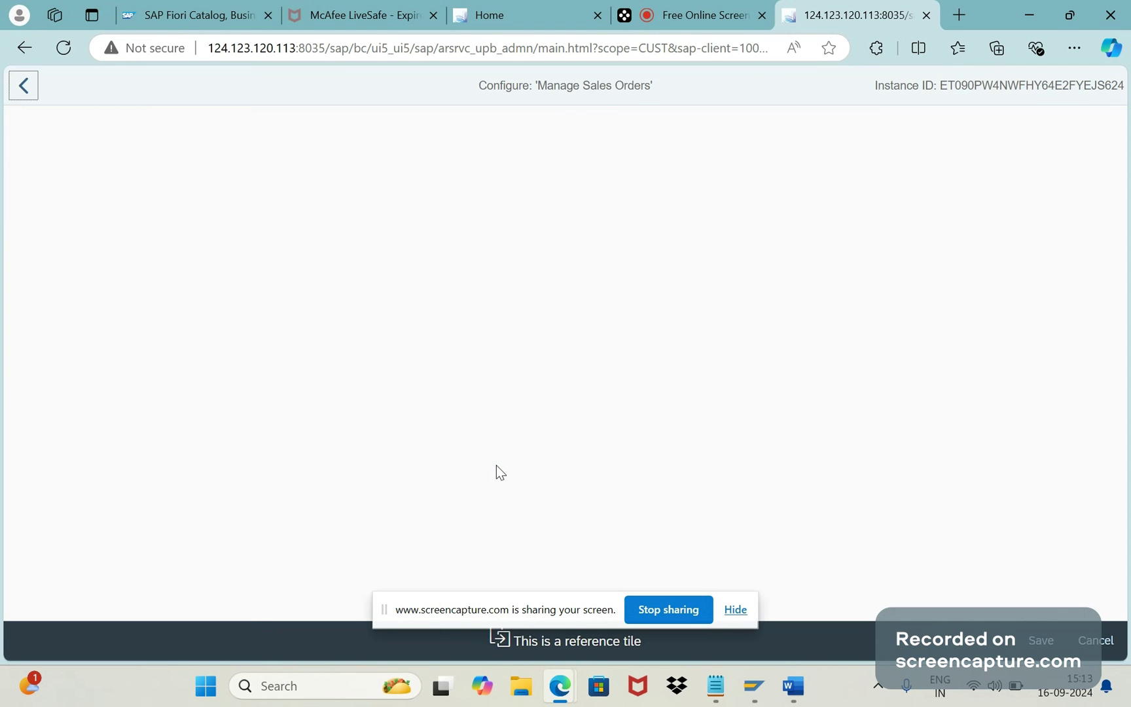
left_click(26, 87)
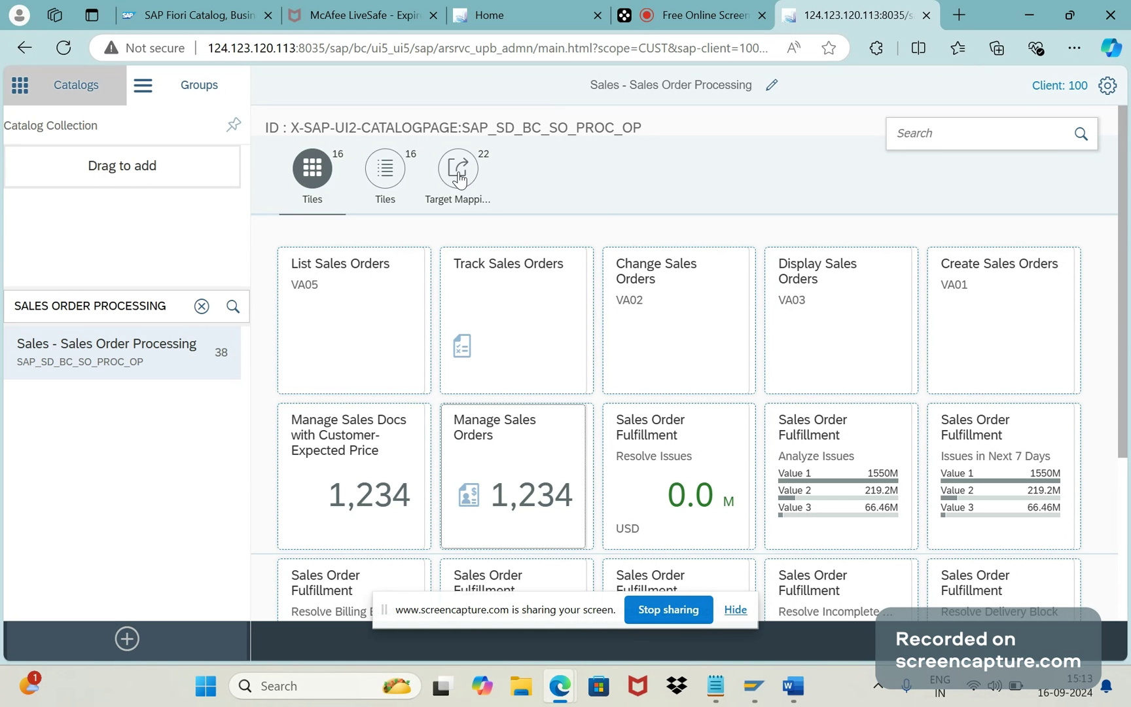
left_click(459, 172)
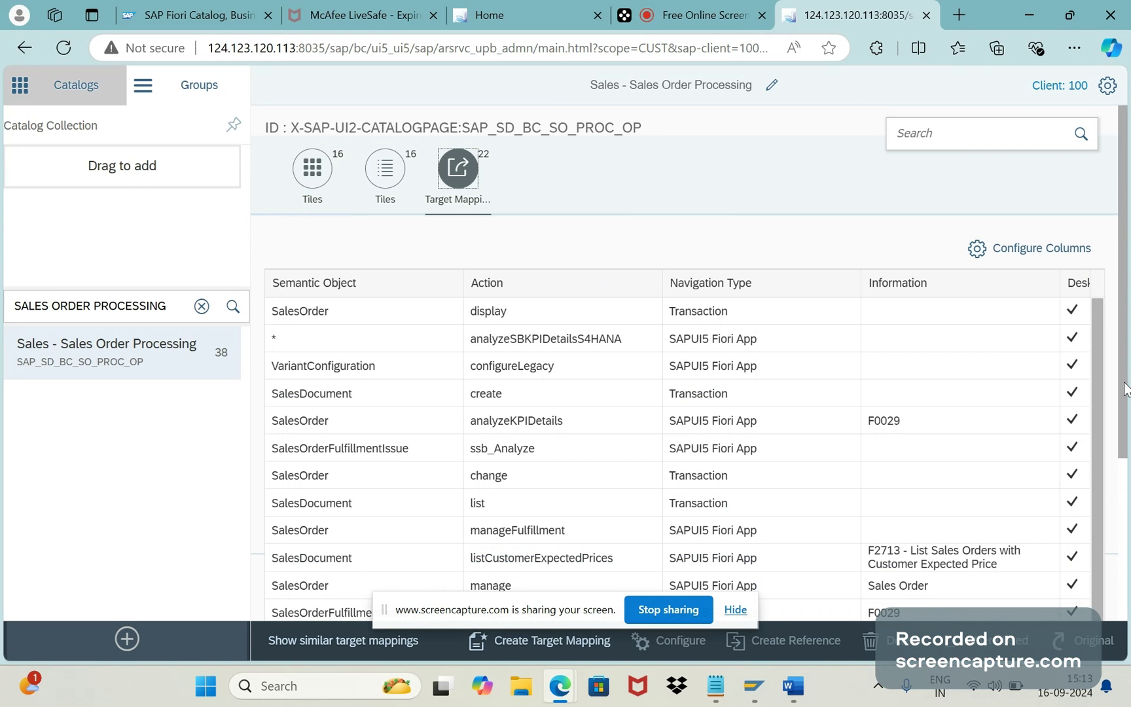
left_click_drag(1125, 389, 1128, 574)
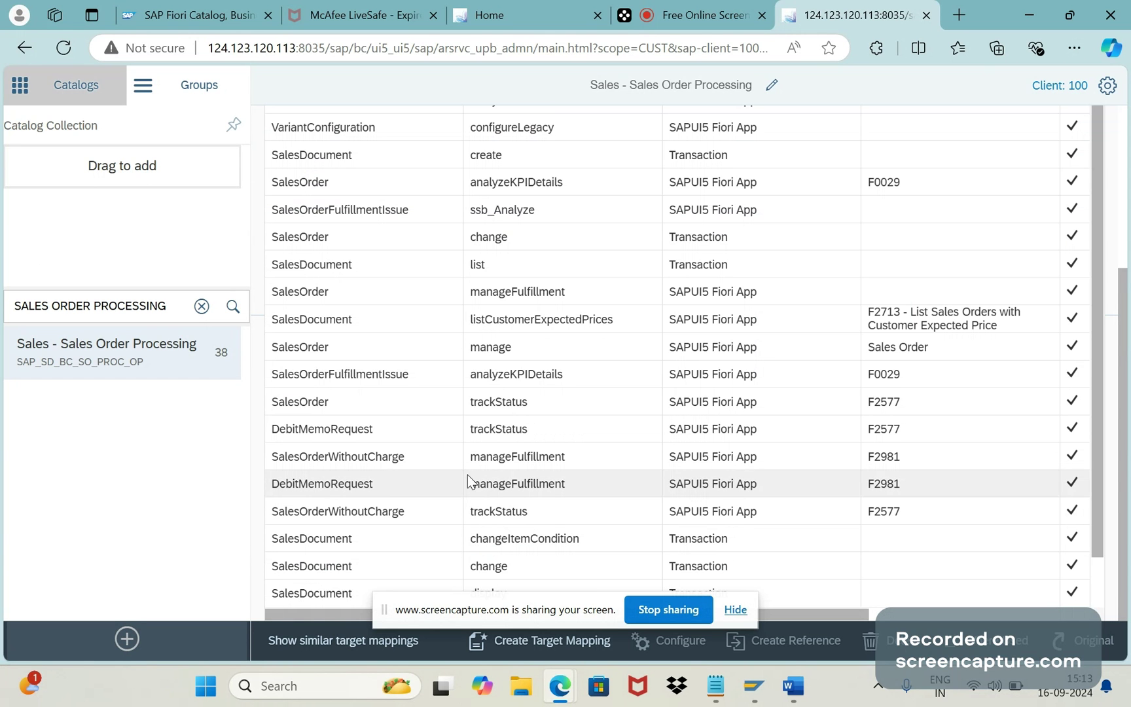
left_click(323, 347)
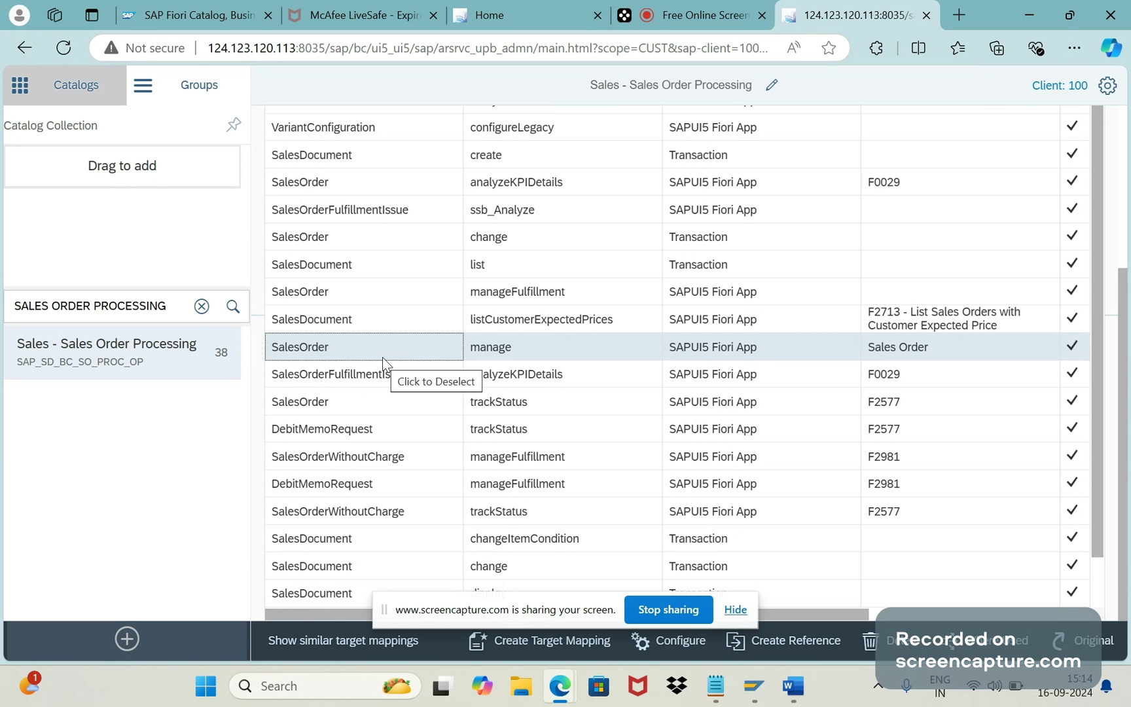
left_click_drag(1125, 424, 1121, 334)
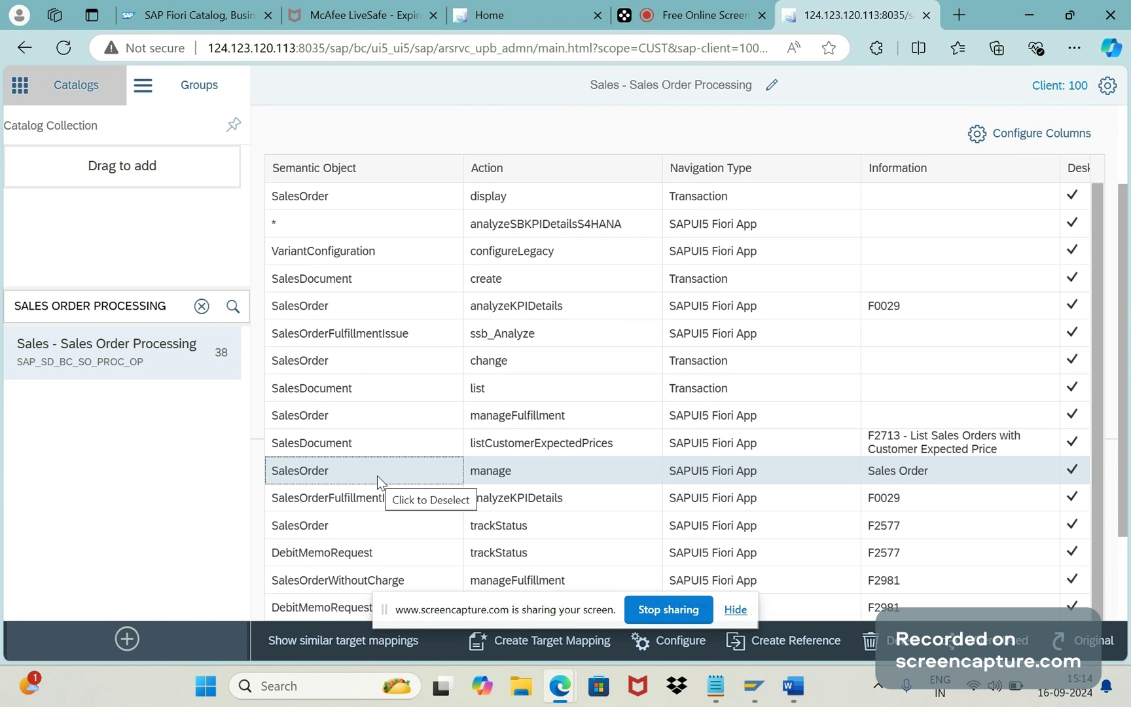
left_click_drag(1119, 336, 1119, 184)
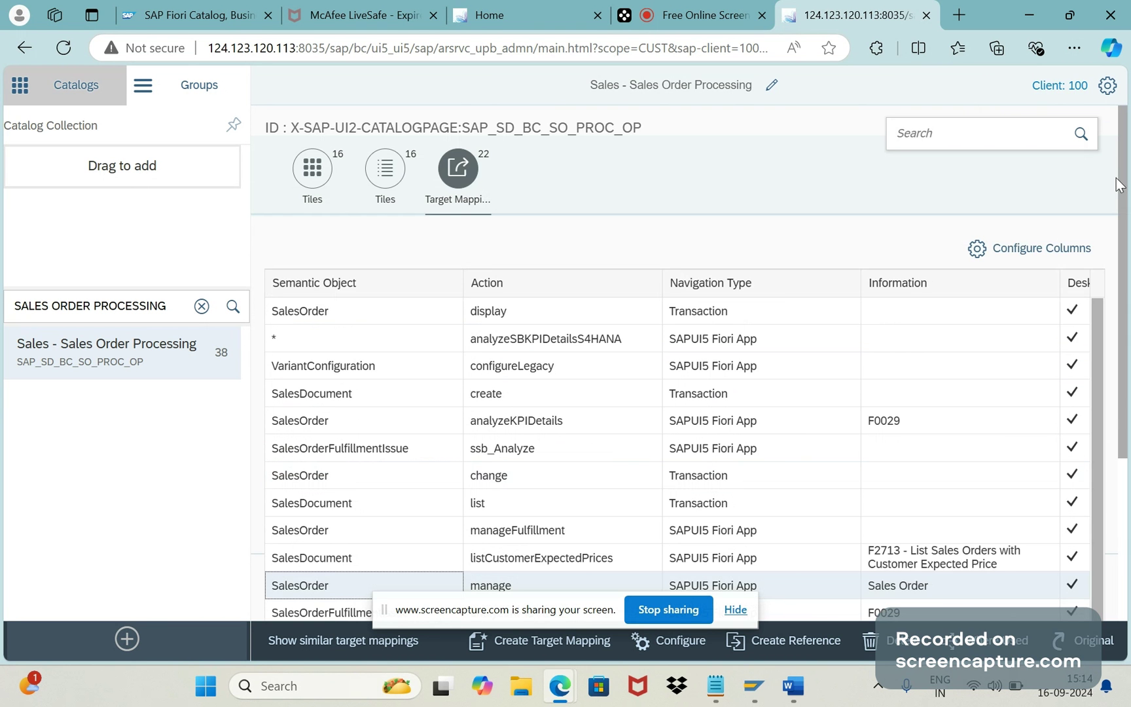
left_click(312, 172)
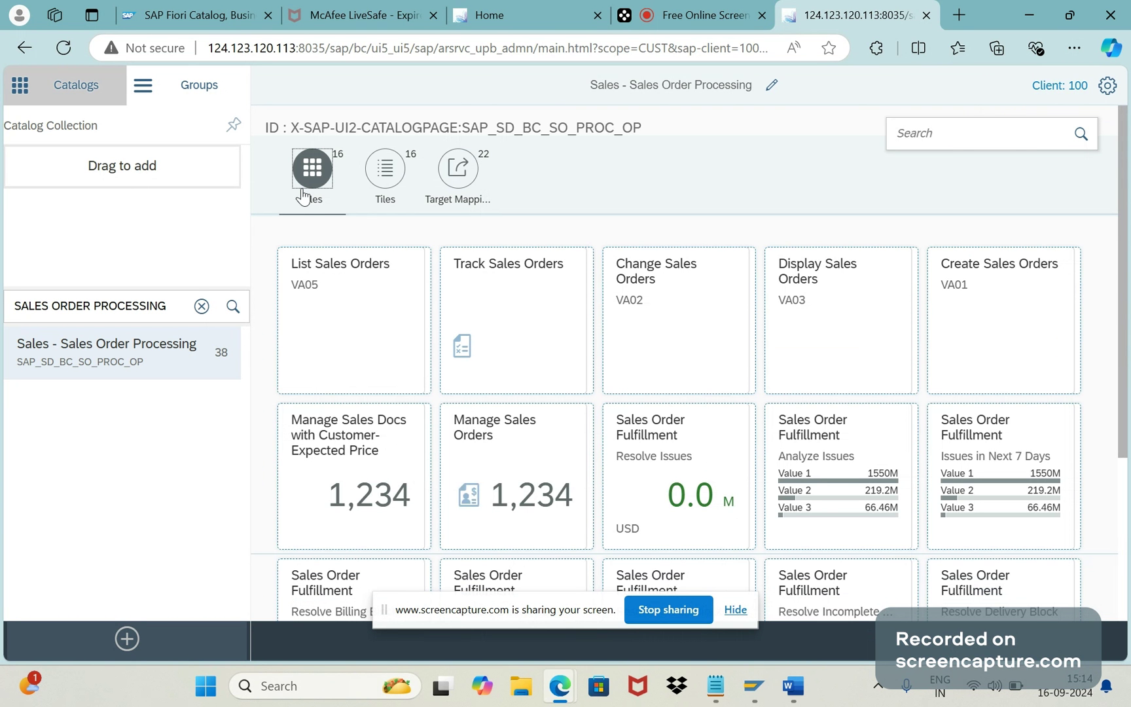
Step: Review the Manage Sales Orders tile's navigation, then select the SalesOrder / manage target mapping
left_click(508, 463)
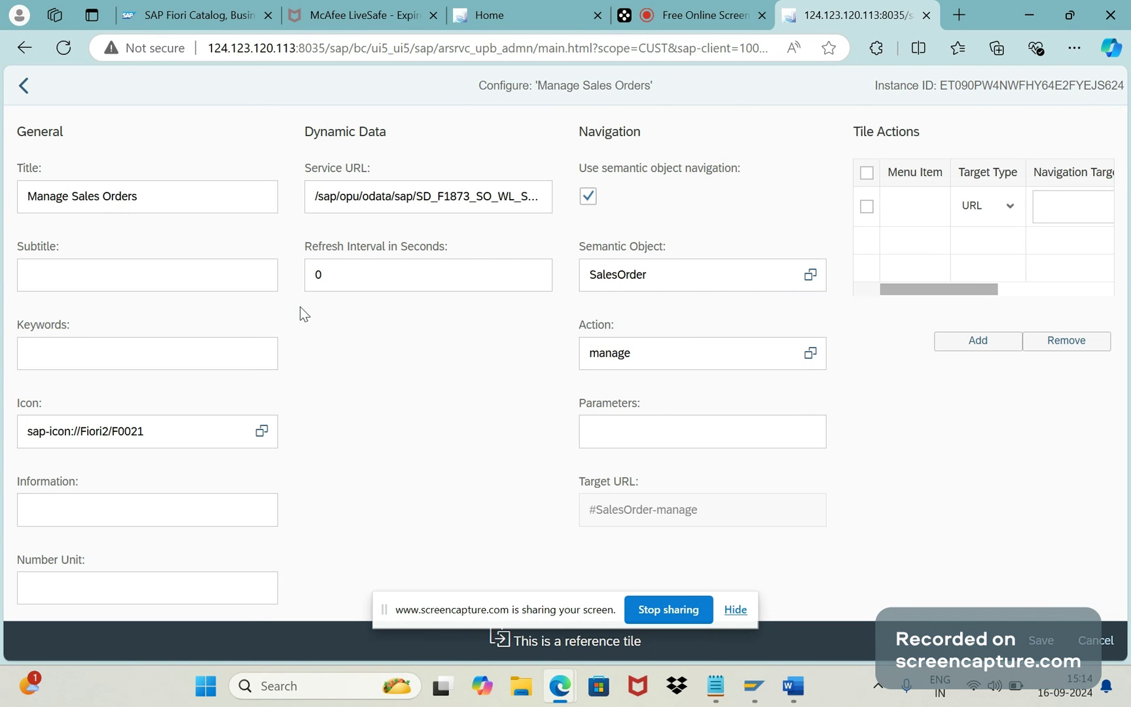
left_click(24, 86)
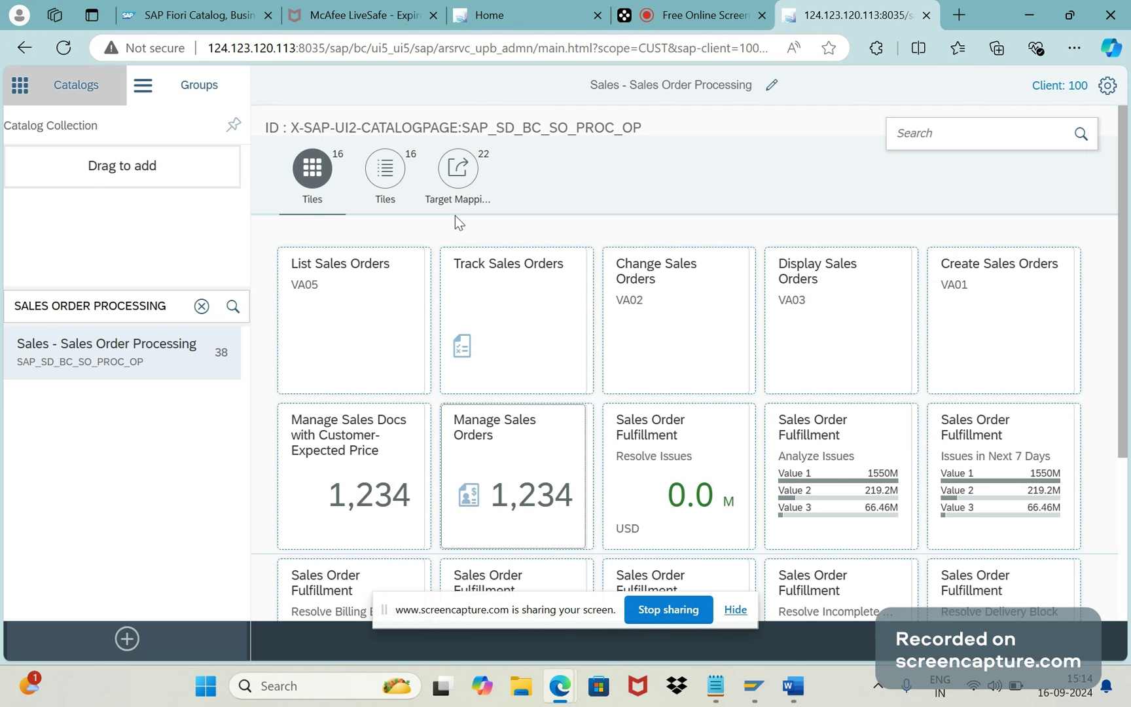
left_click(446, 172)
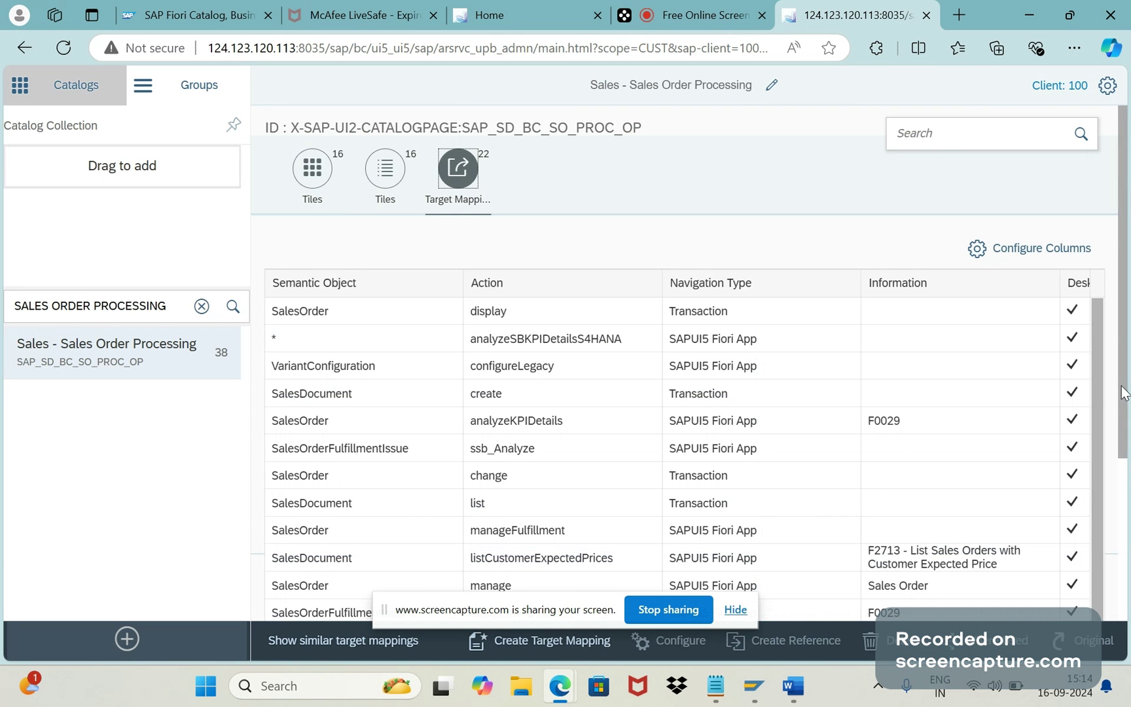
left_click_drag(1122, 393, 1117, 491)
left_click(379, 445)
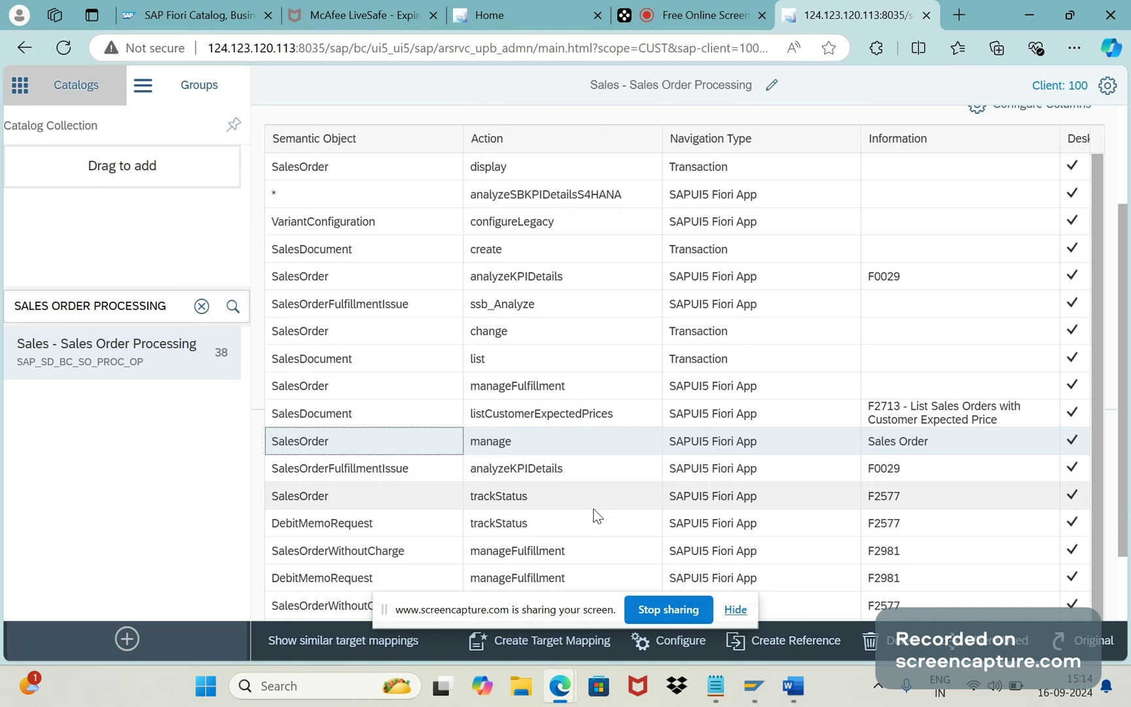
Step: Reference the SalesOrder manage mapping into the THIRU3 catalog, then clear the catalog search
left_click(784, 645)
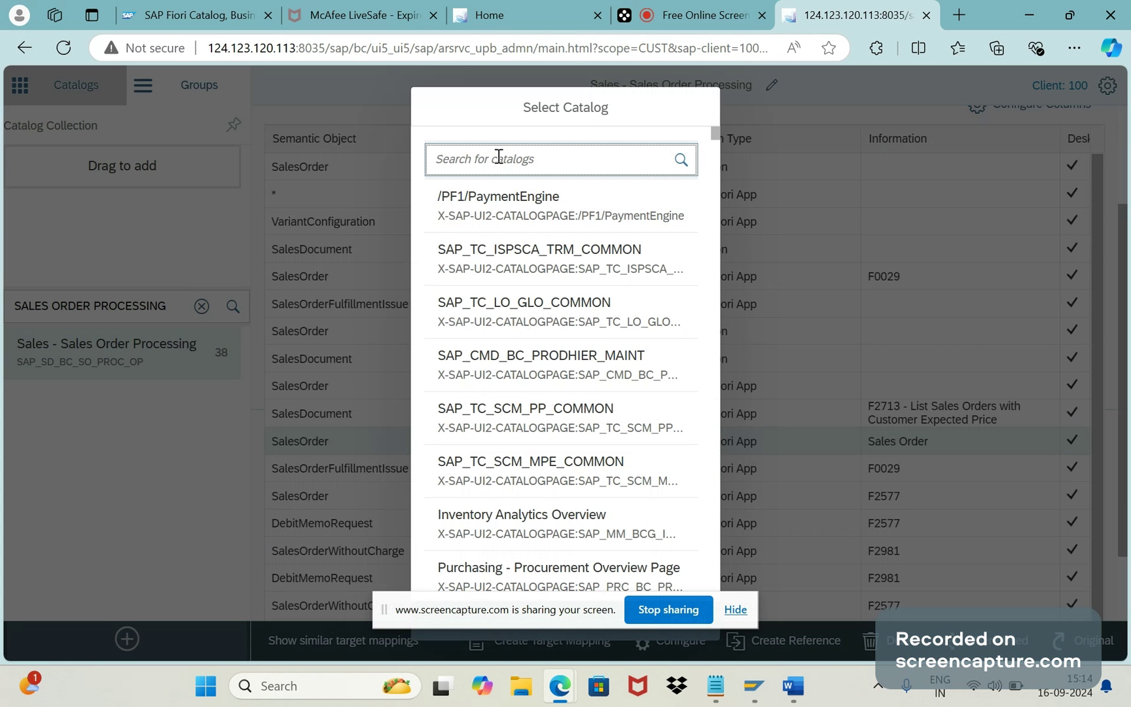
type("THIRU3")
key("Return")
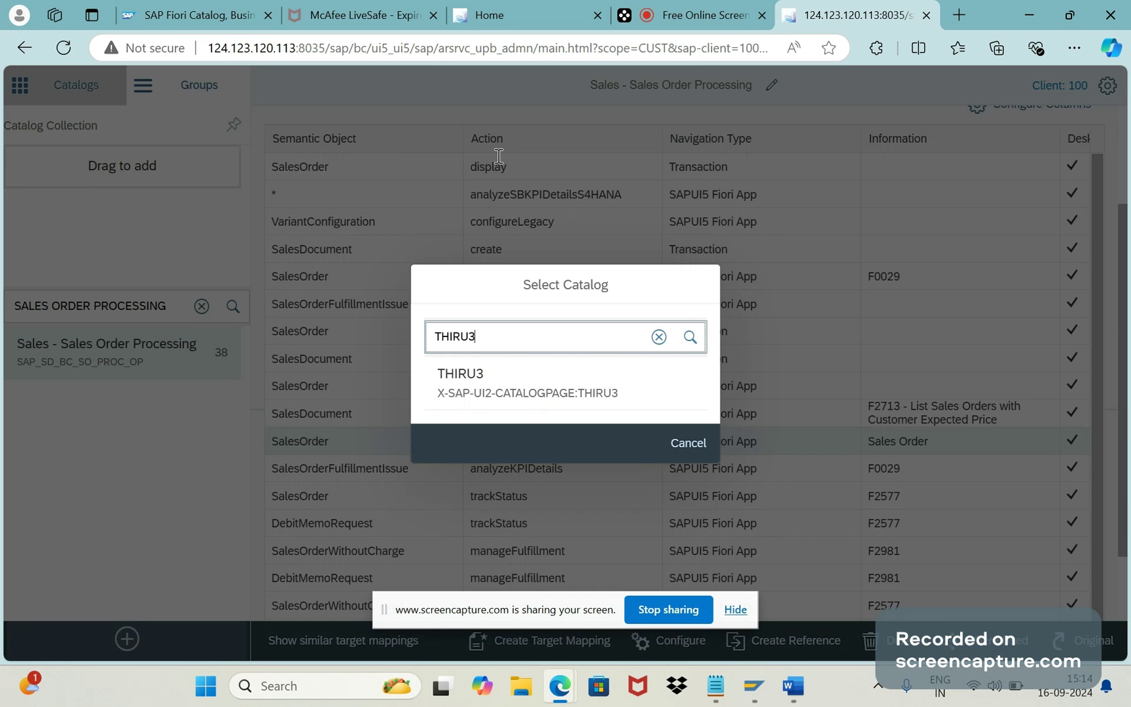
left_click(489, 397)
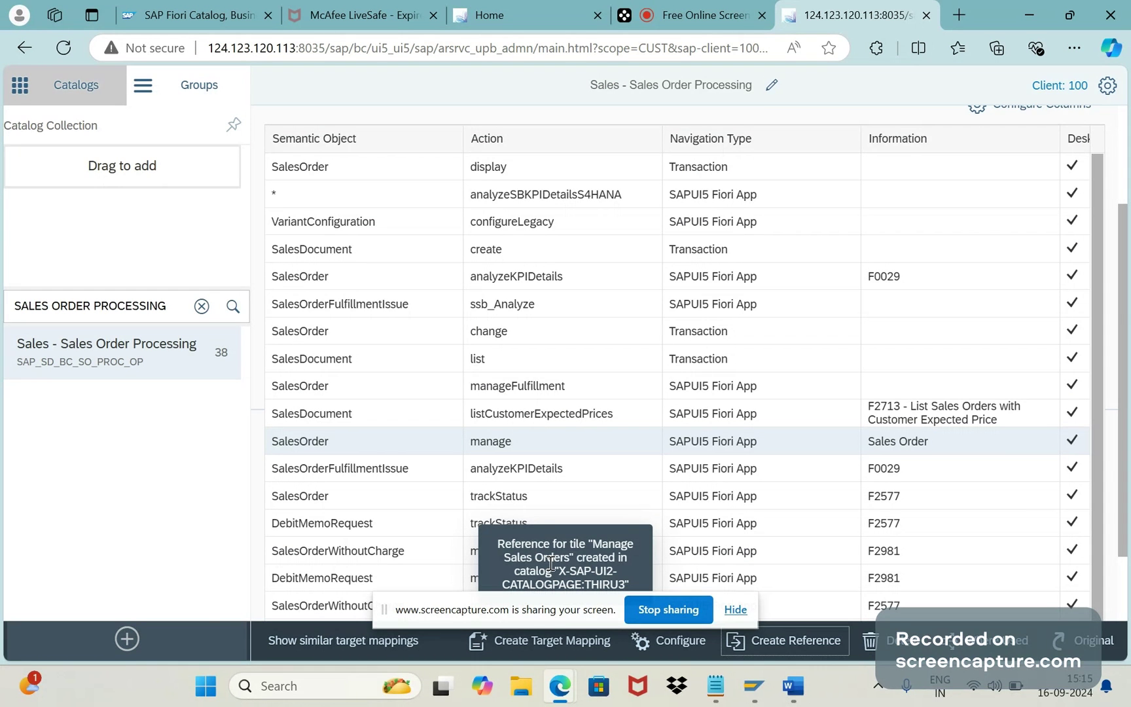
left_click(202, 306)
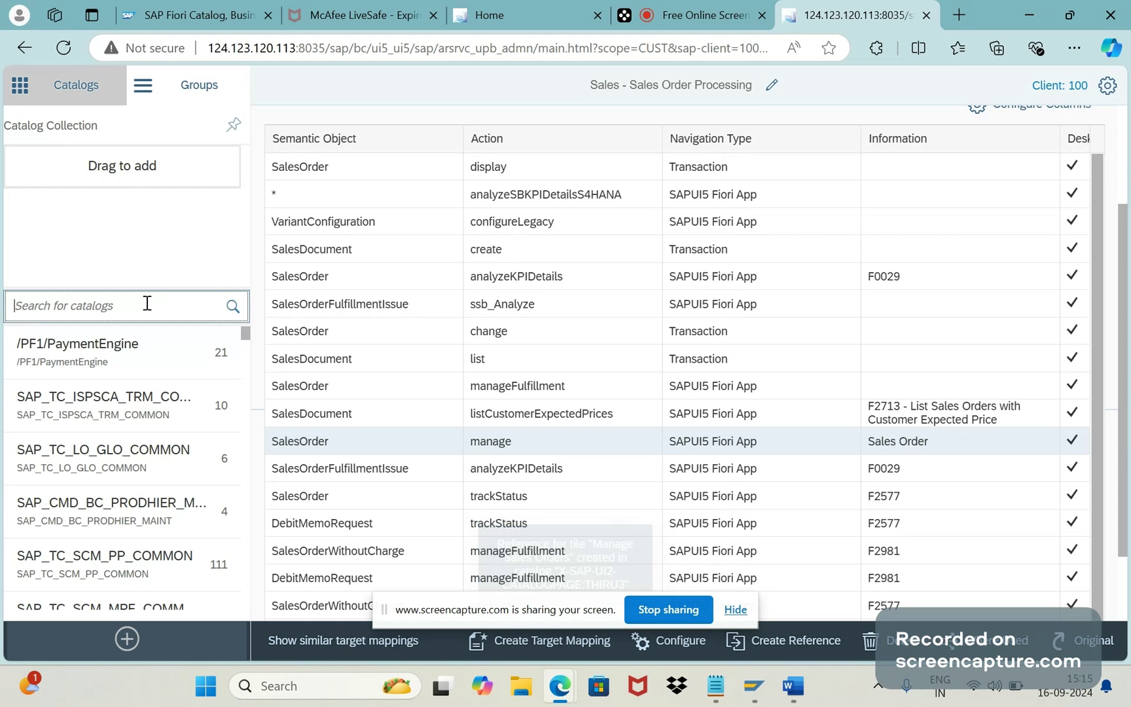
Step: Open the THIRU3 catalog's target mappings, then switch to the launchpad Home tab
type("THIRU3")
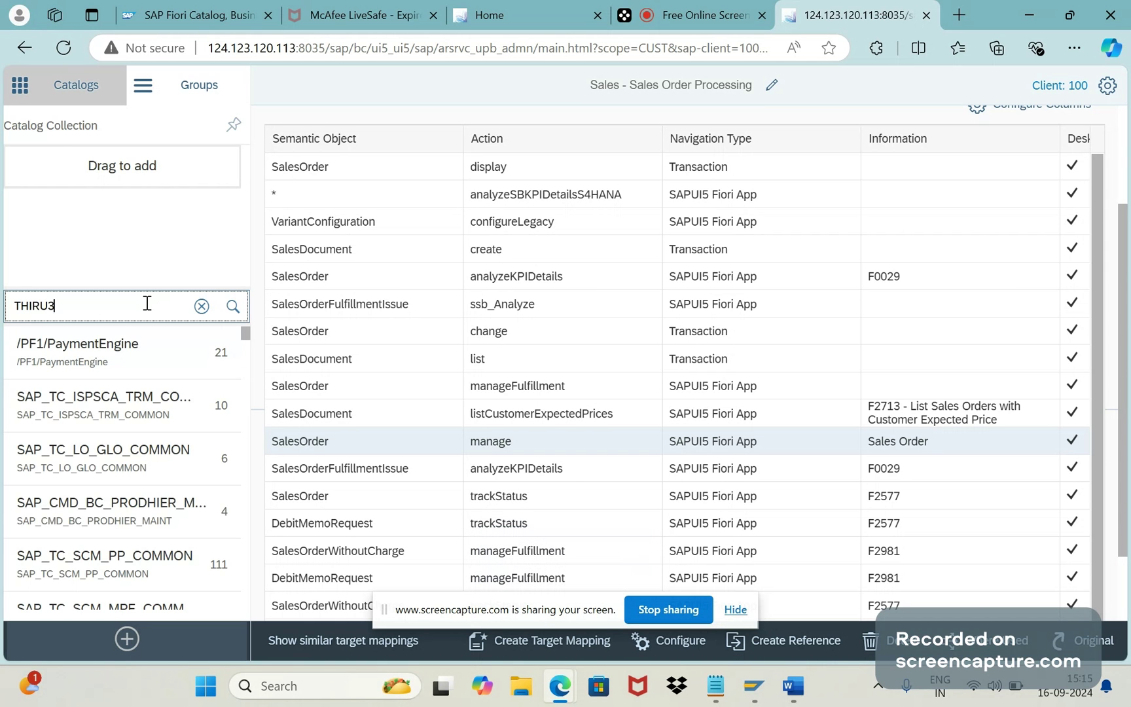
left_click(95, 347)
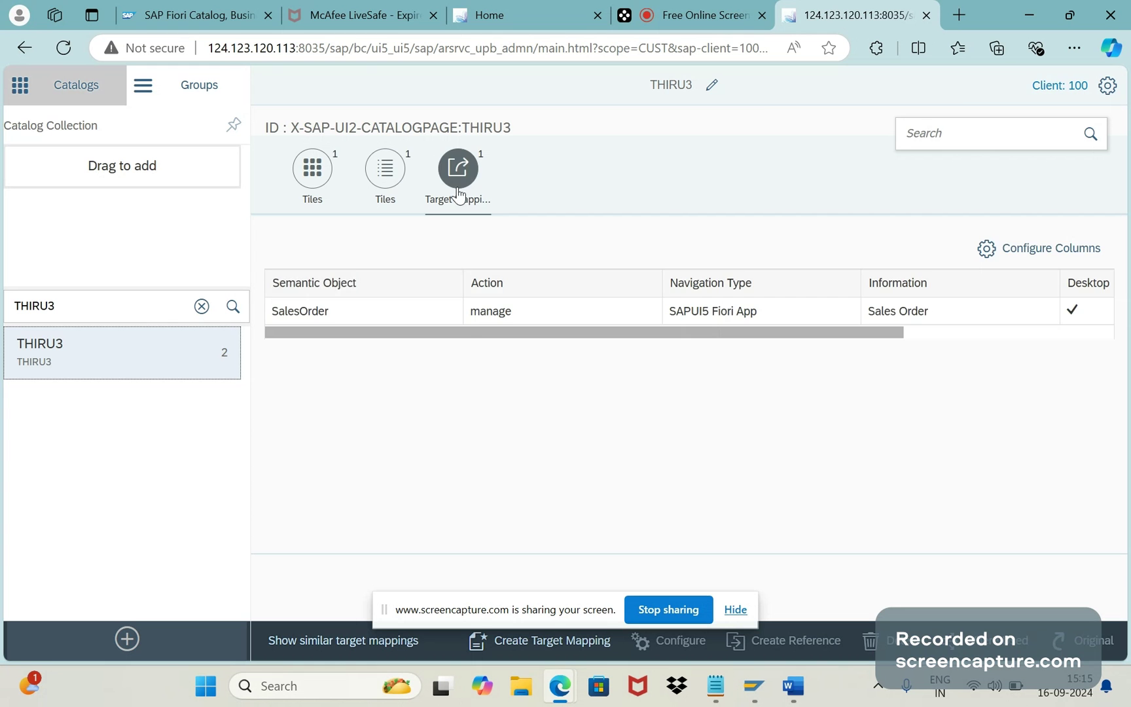
left_click(442, 176)
left_click(443, 176)
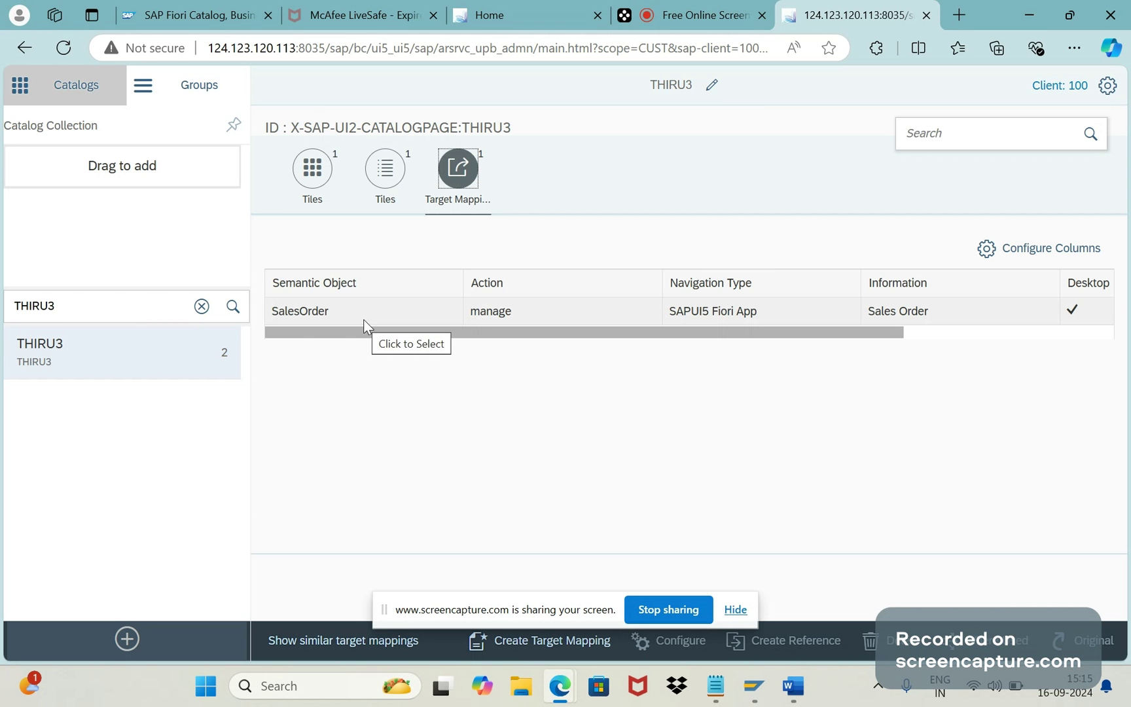
left_click(514, 29)
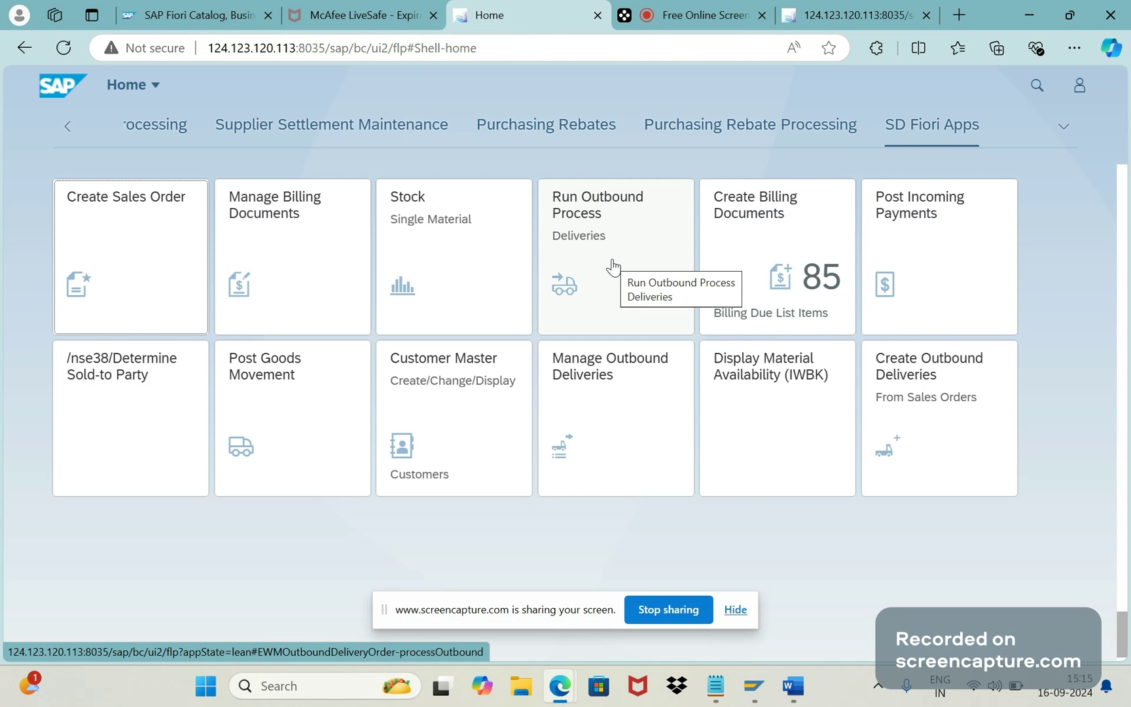
Step: Return to the 124.123.120.113:8035 Launchpad Designer tab
left_click(818, 25)
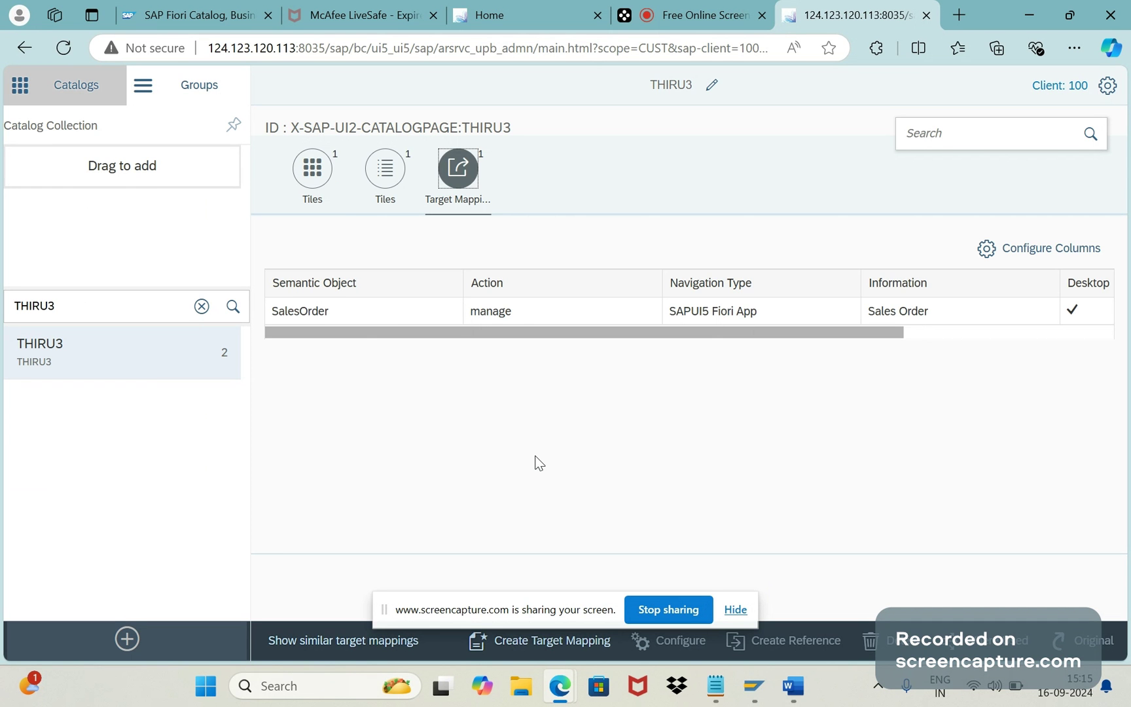
Step: Show the Tiles of the THIRU3 catalog, glancing at the Word notes before returning
left_click(315, 190)
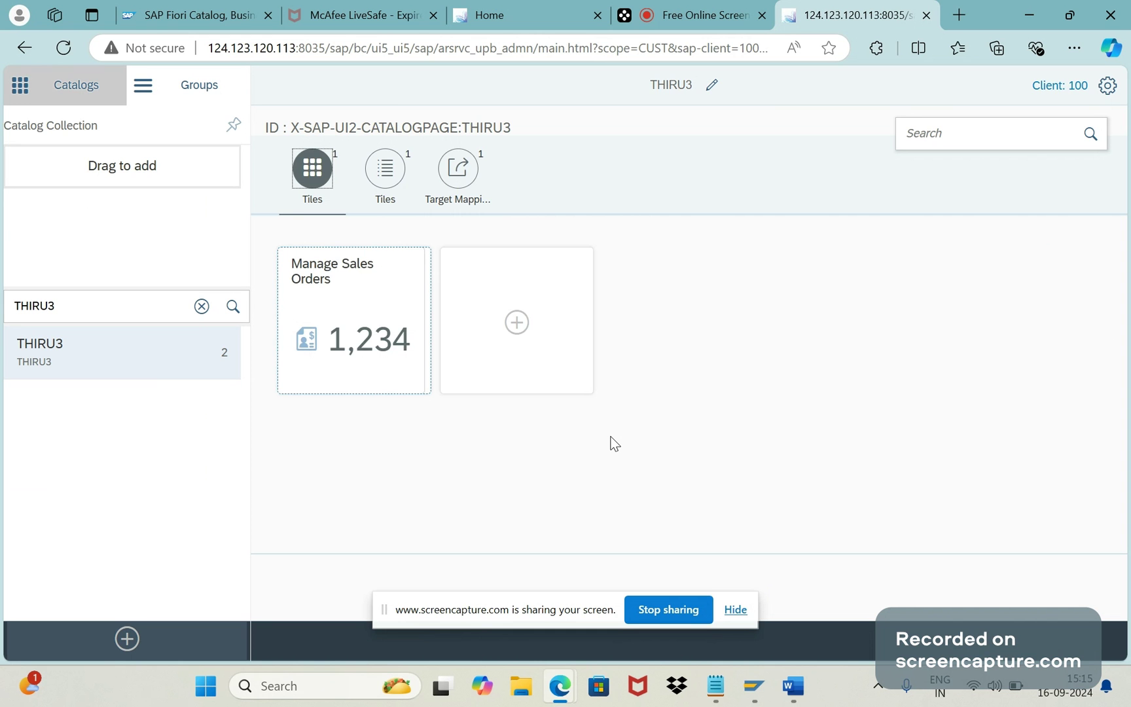
left_click(792, 687)
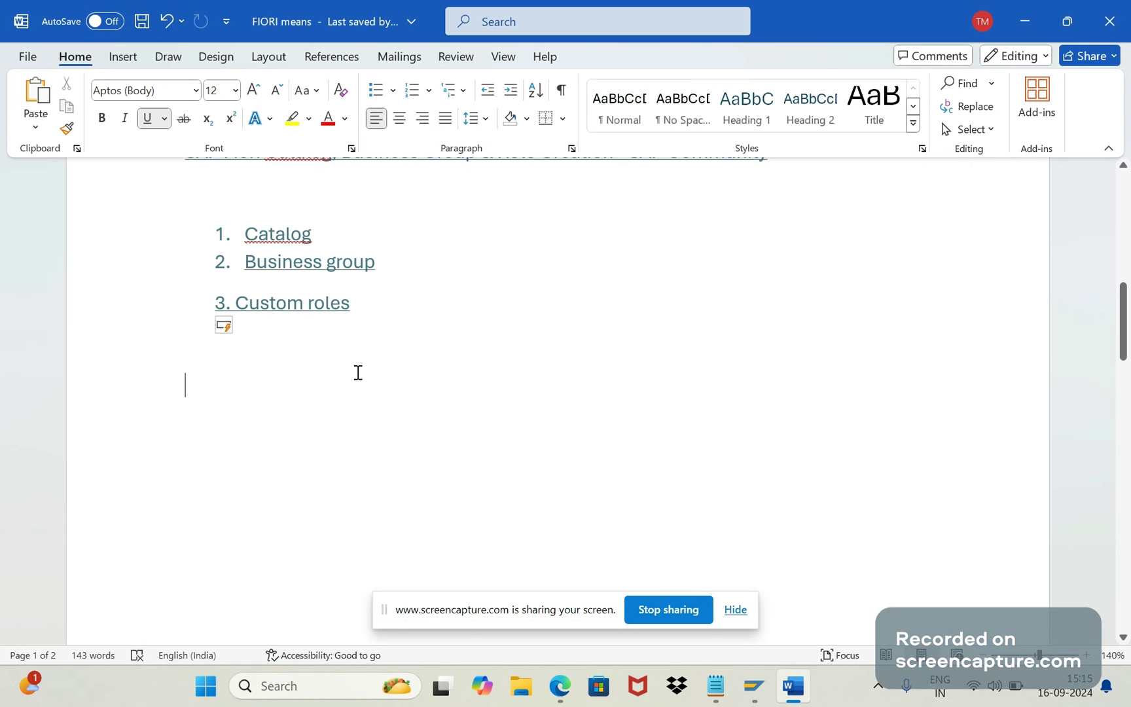
key("alt+Tab")
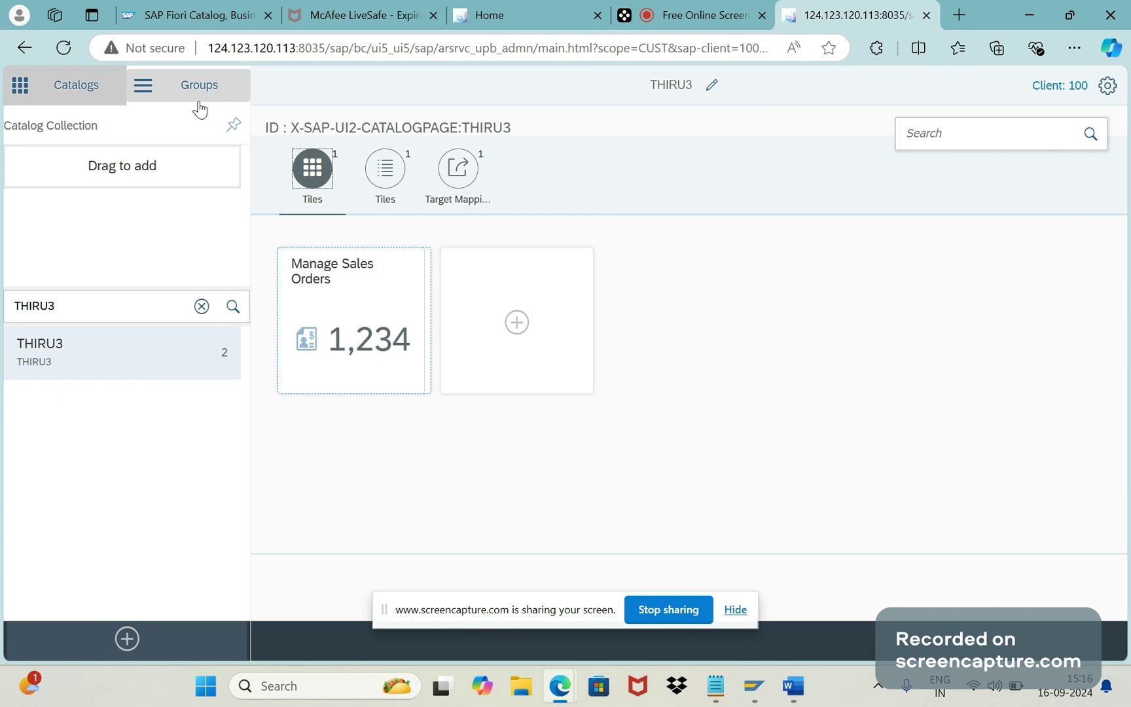
Step: In Groups, add and save a new group with title THIRU3 and ID THIRU
left_click(195, 83)
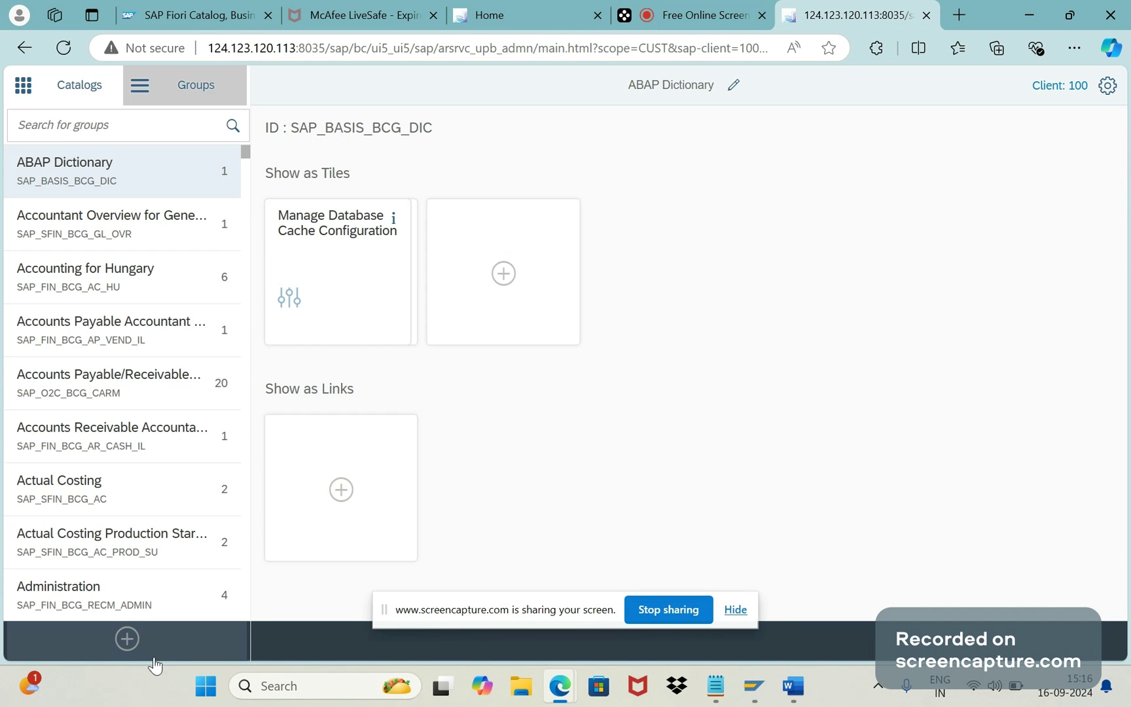
left_click(129, 641)
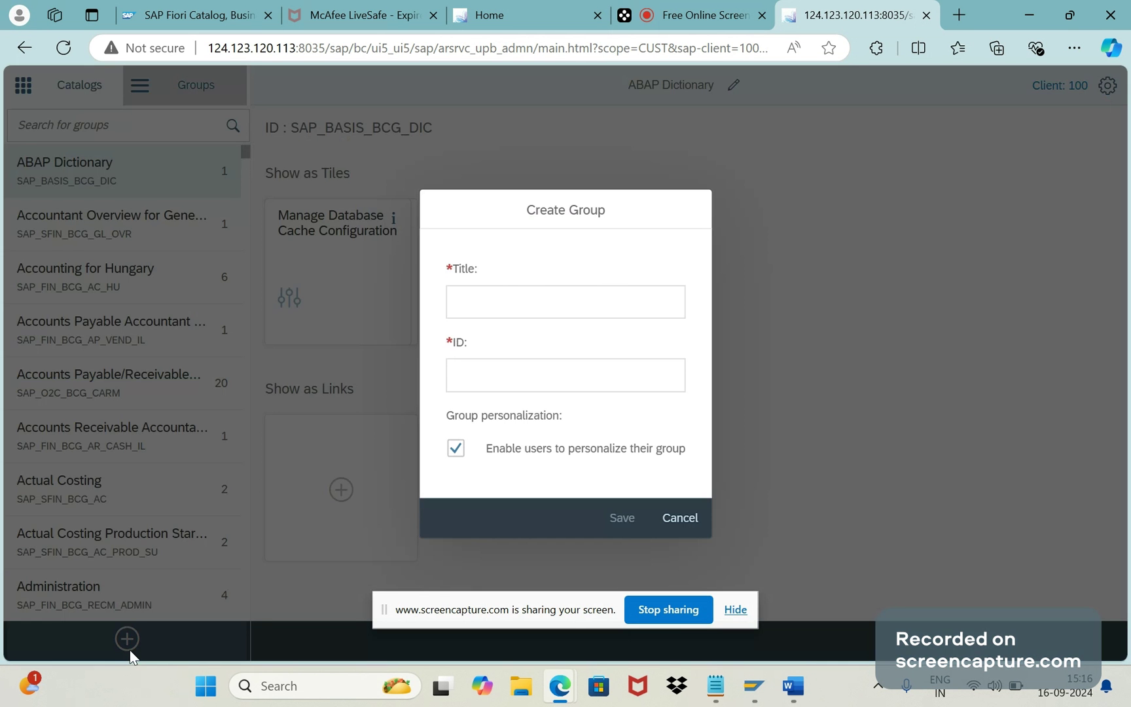
left_click(527, 311)
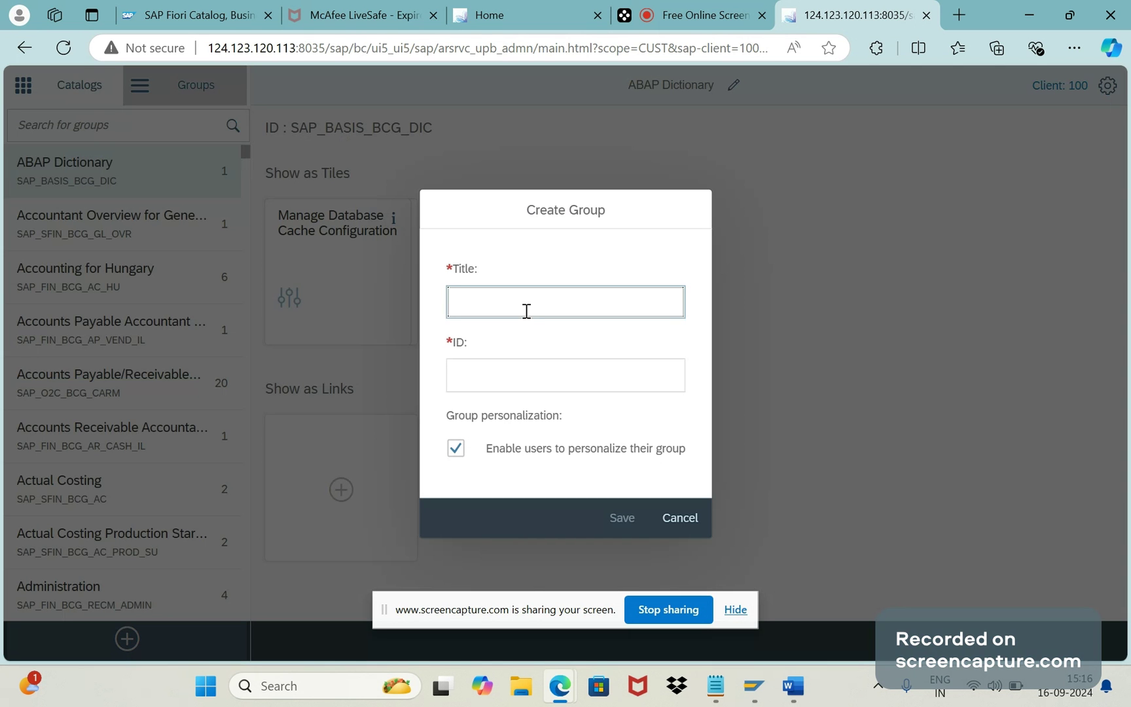
type("THIRU3")
key("Tab")
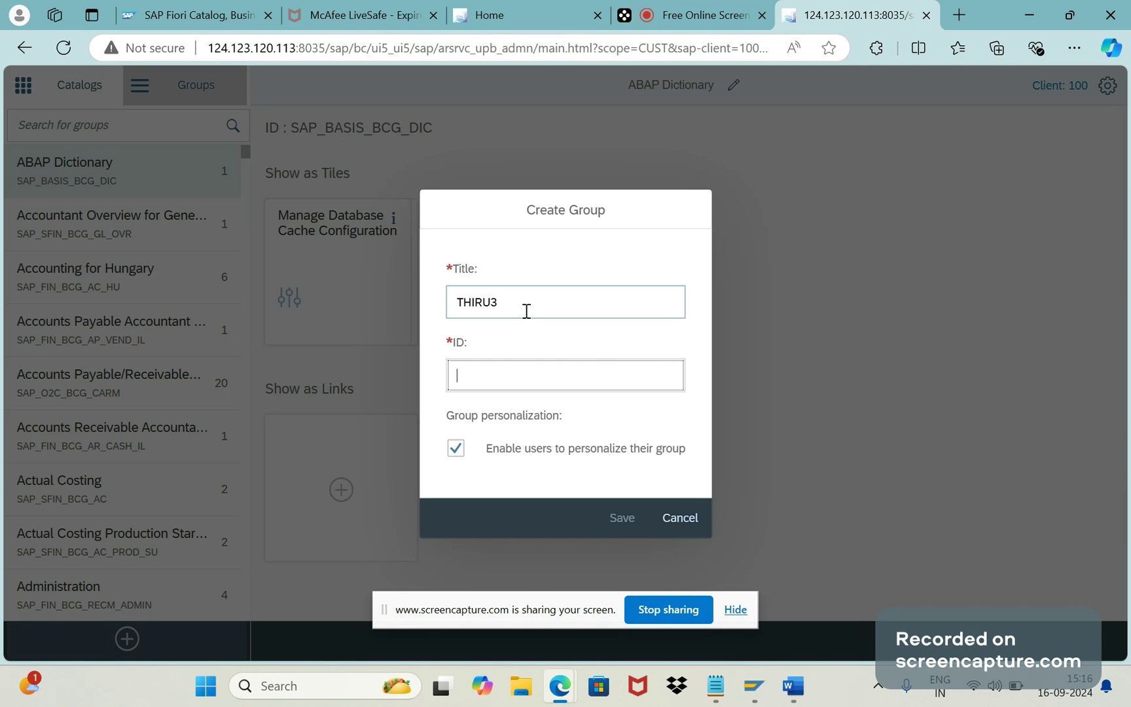
type("THIRU")
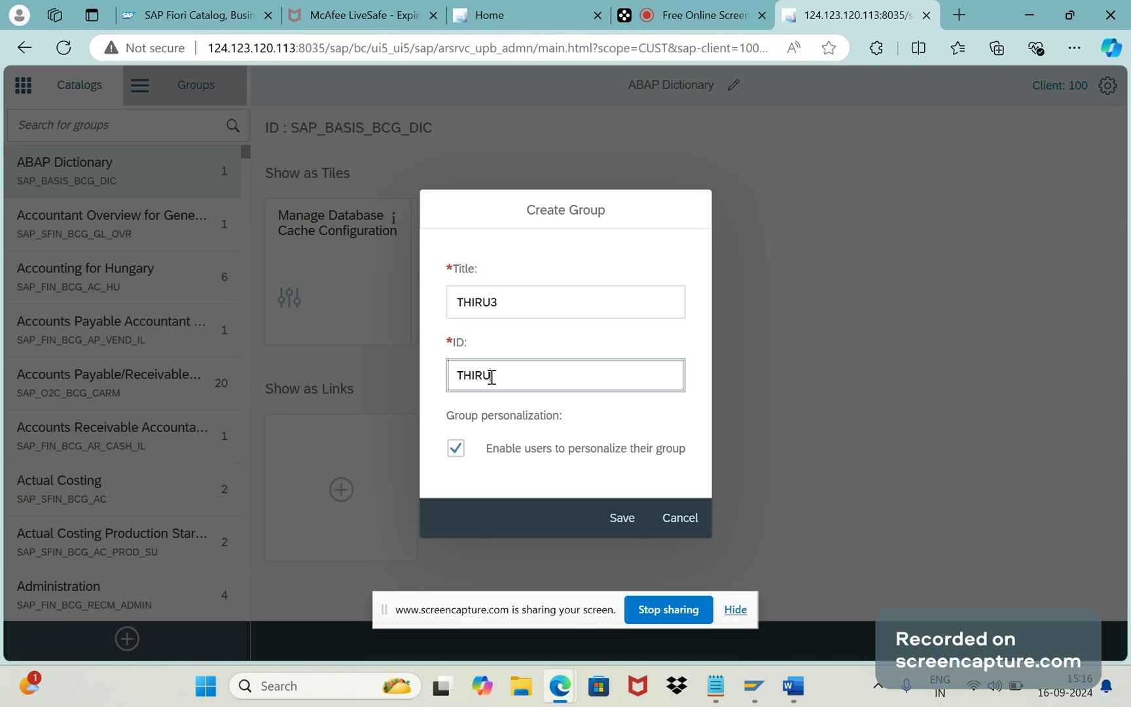
left_click(613, 520)
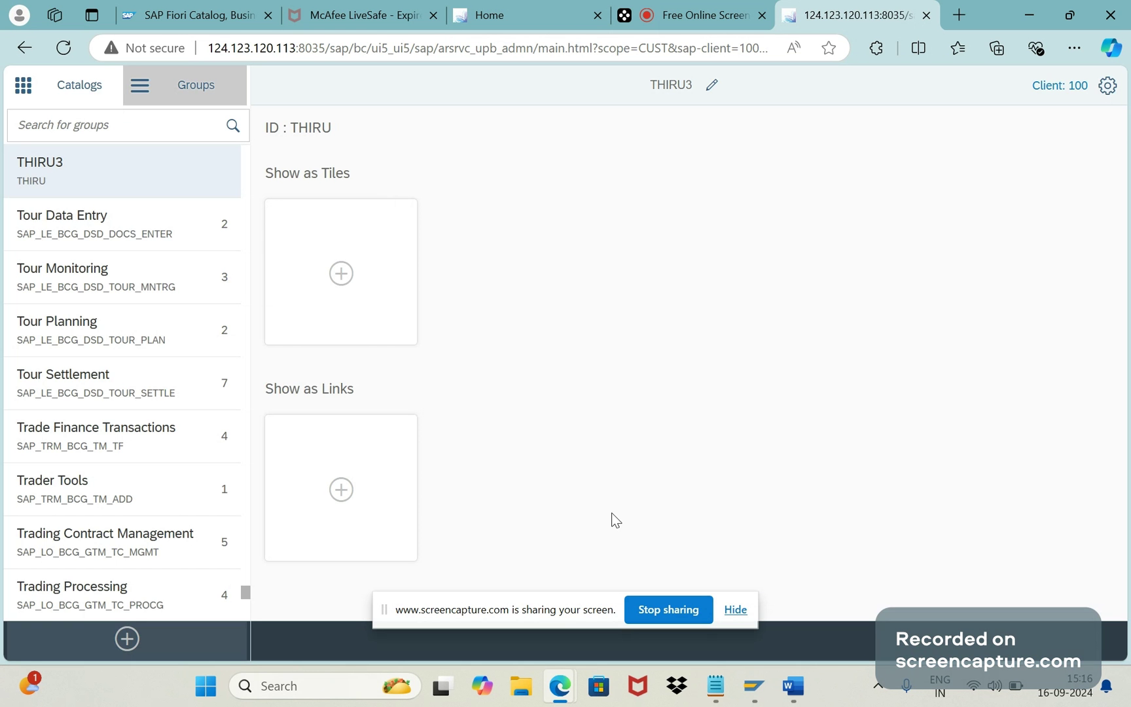
Step: Add the Manage Sales Orders tile from catalog THIRU3 into group THIRU3
left_click(58, 185)
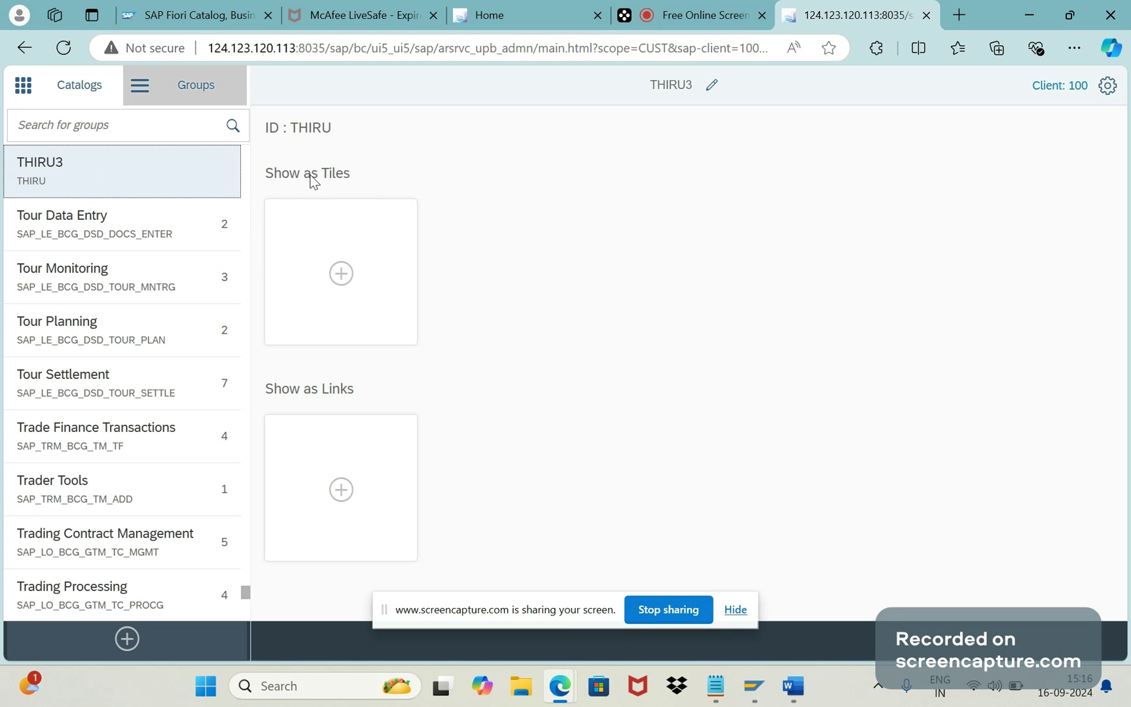
left_click(342, 275)
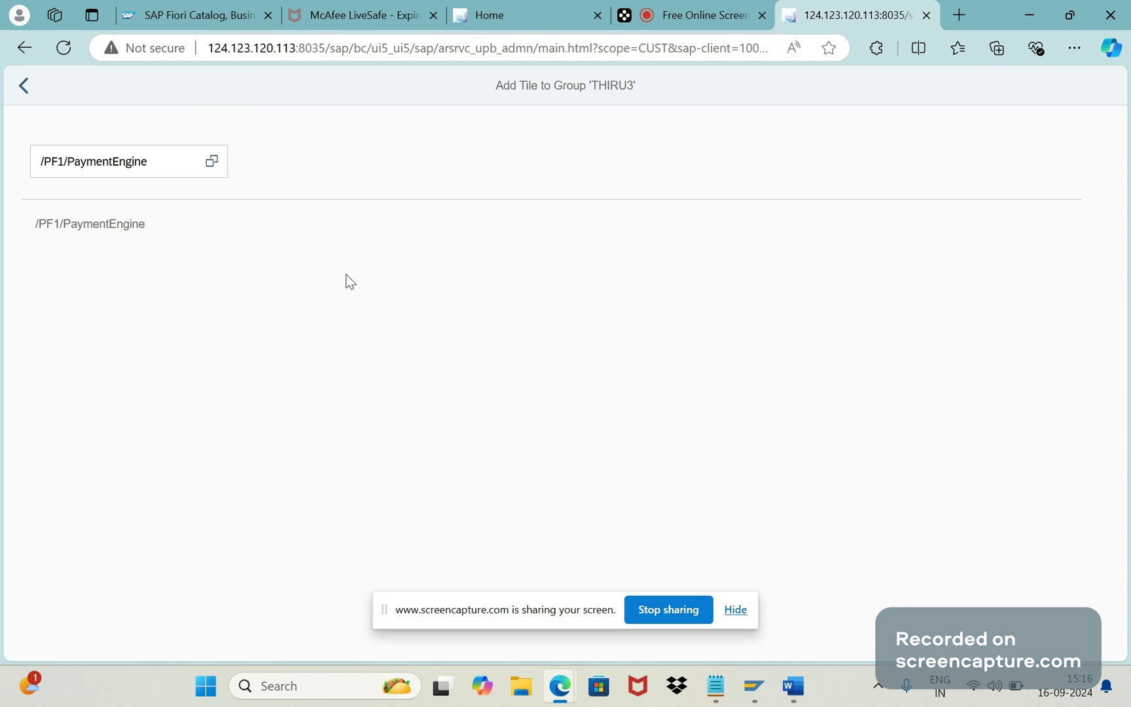
left_click(212, 166)
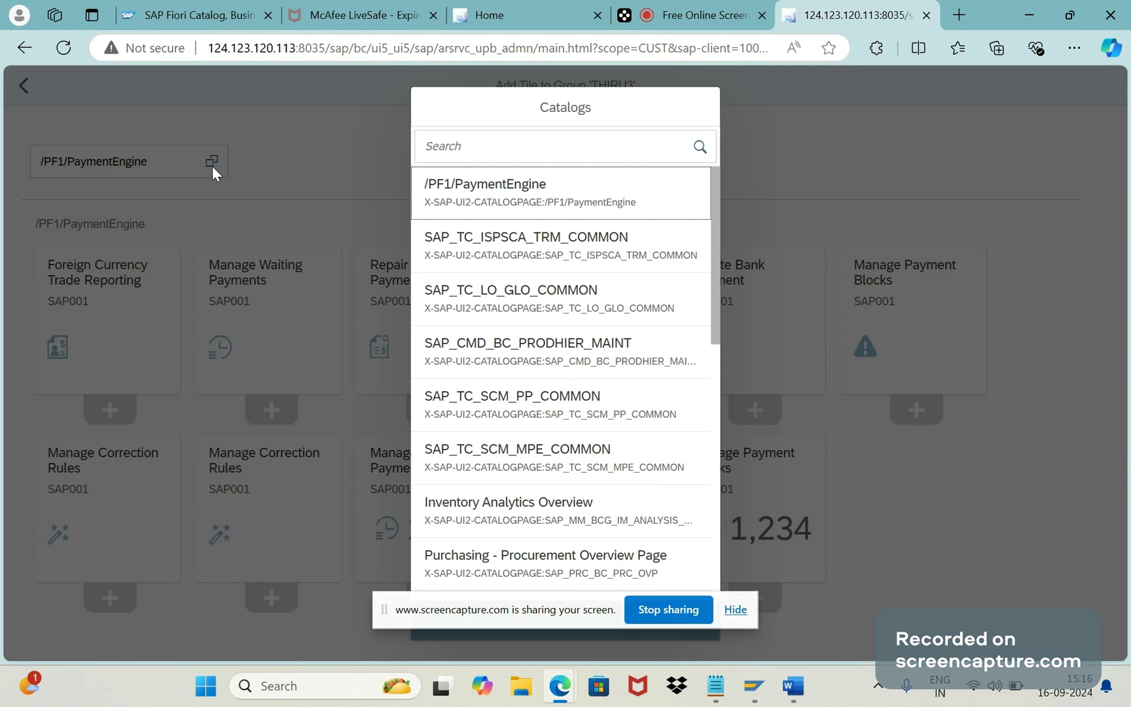
left_click(521, 145)
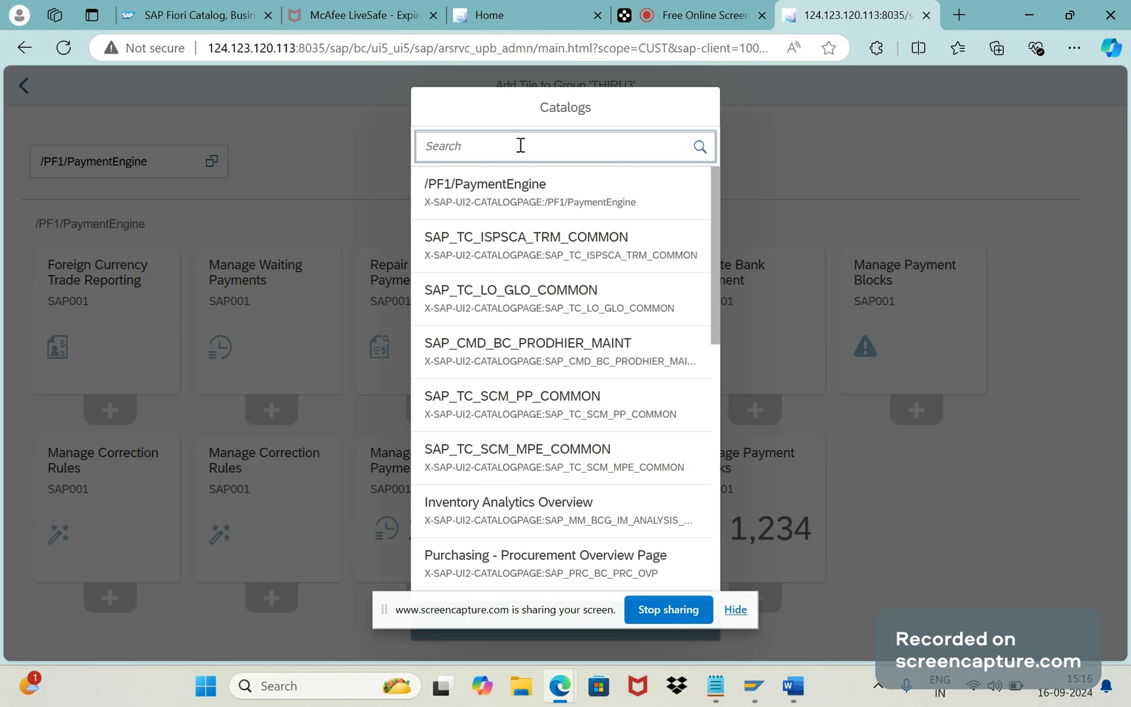
type("THIRU")
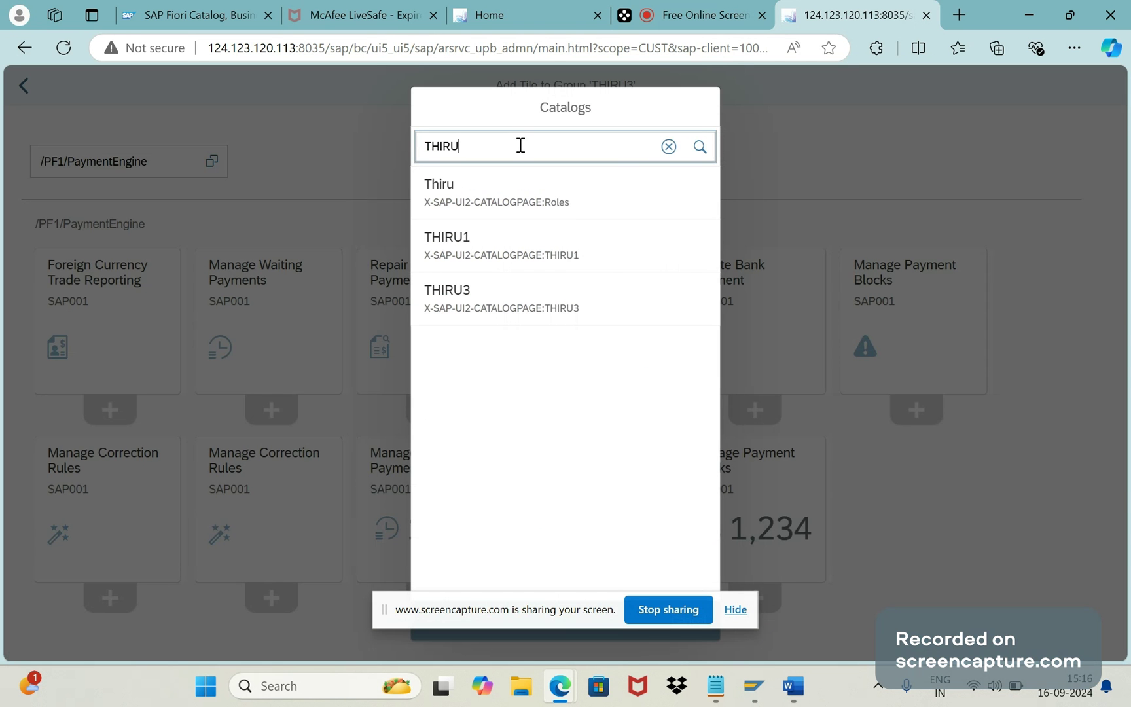
type("3")
left_click(488, 195)
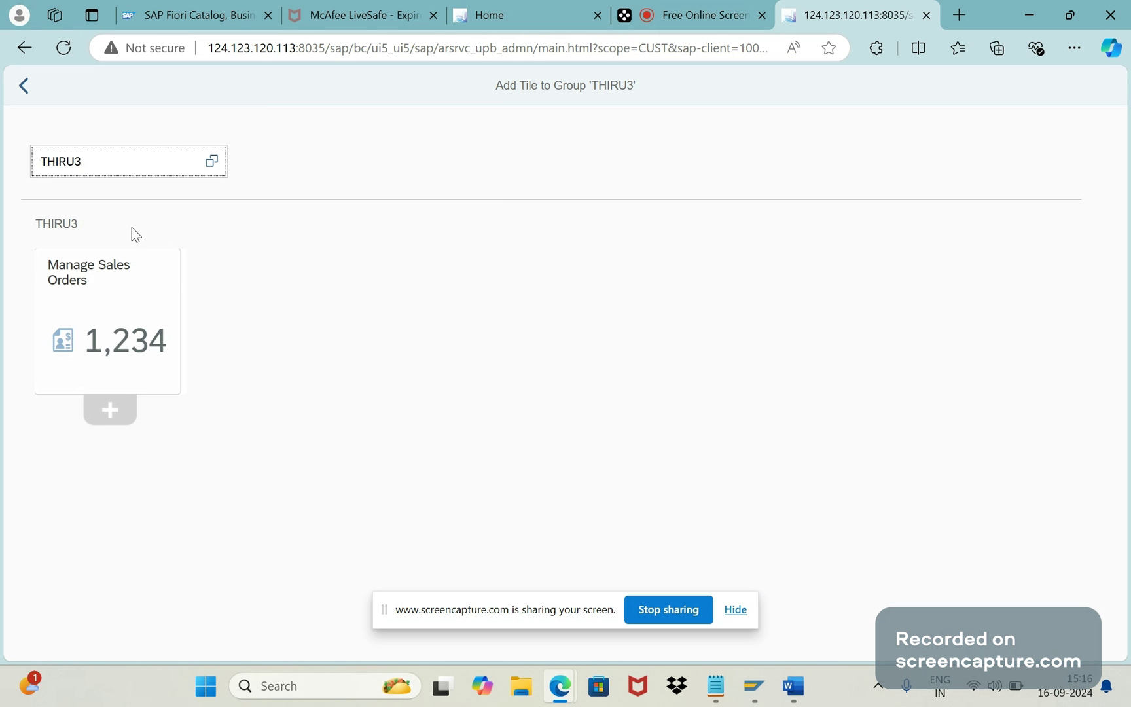
left_click(109, 411)
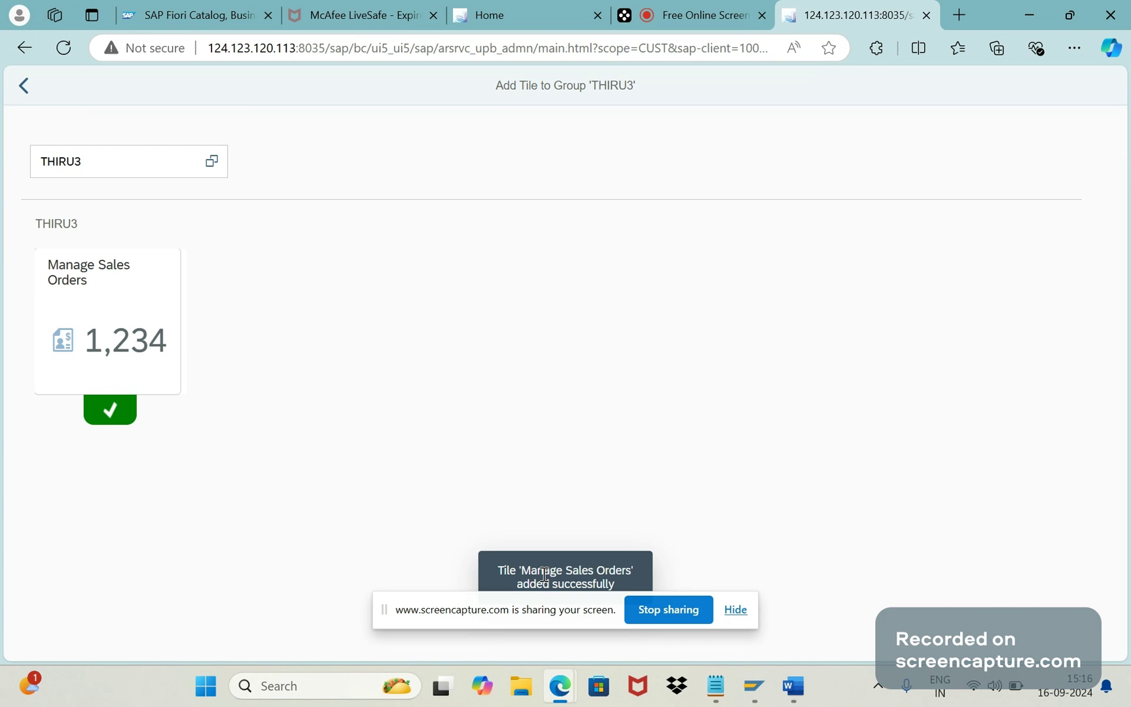
Step: Go back to the THIRU3 group overview, then bring the "FIORI means" Word notes forward
left_click(24, 85)
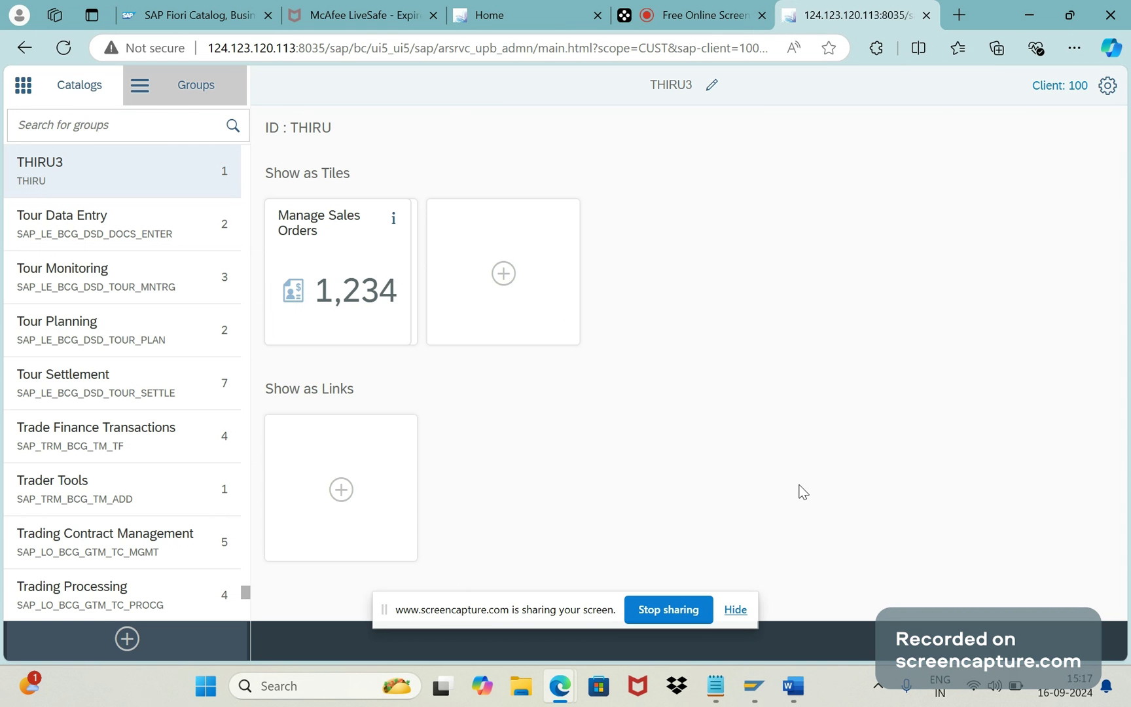
key("alt+Tab")
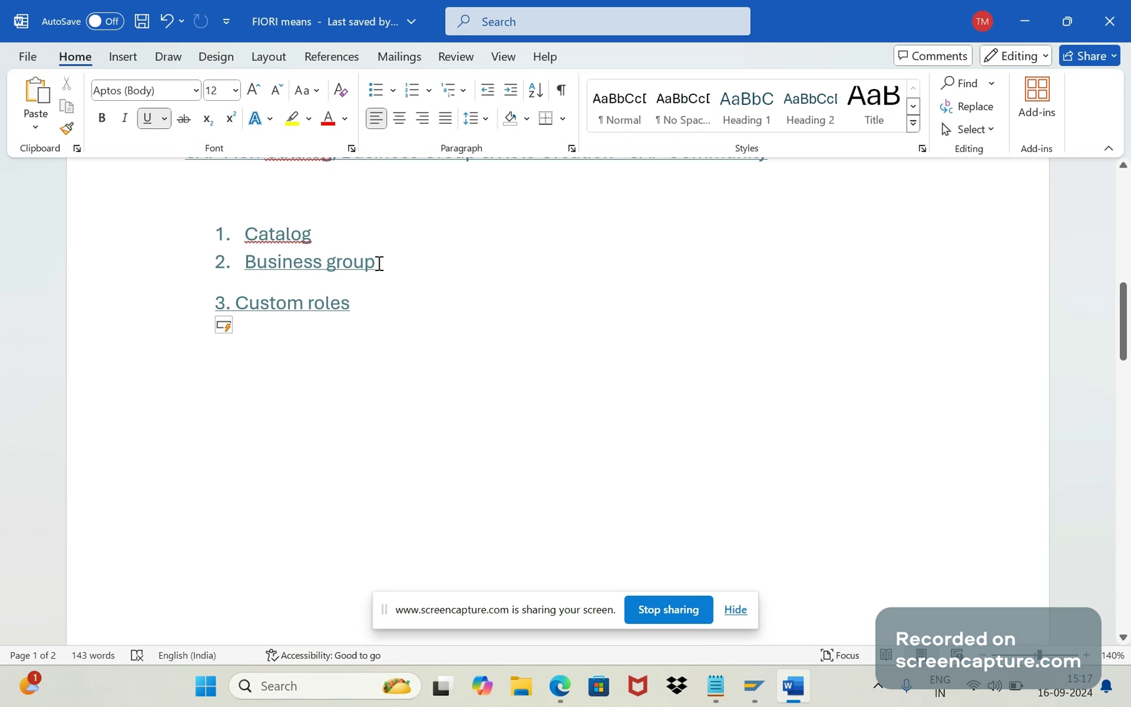
left_click_drag(379, 262, 207, 244)
left_click(432, 313)
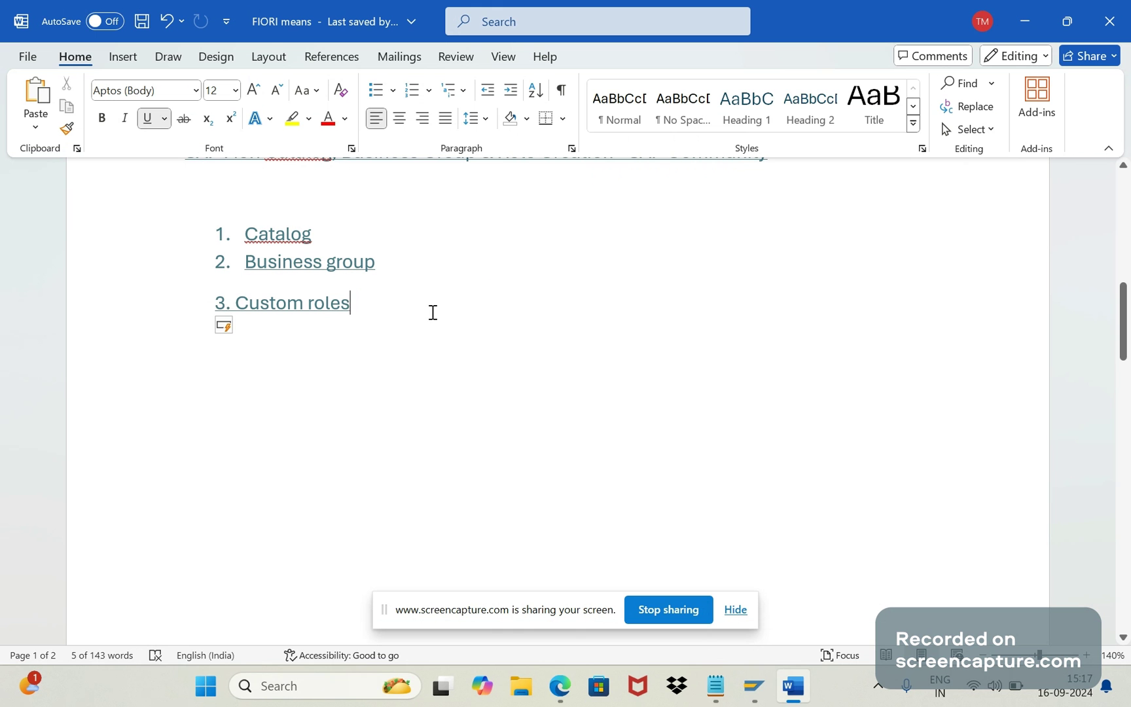
triple_click(379, 264)
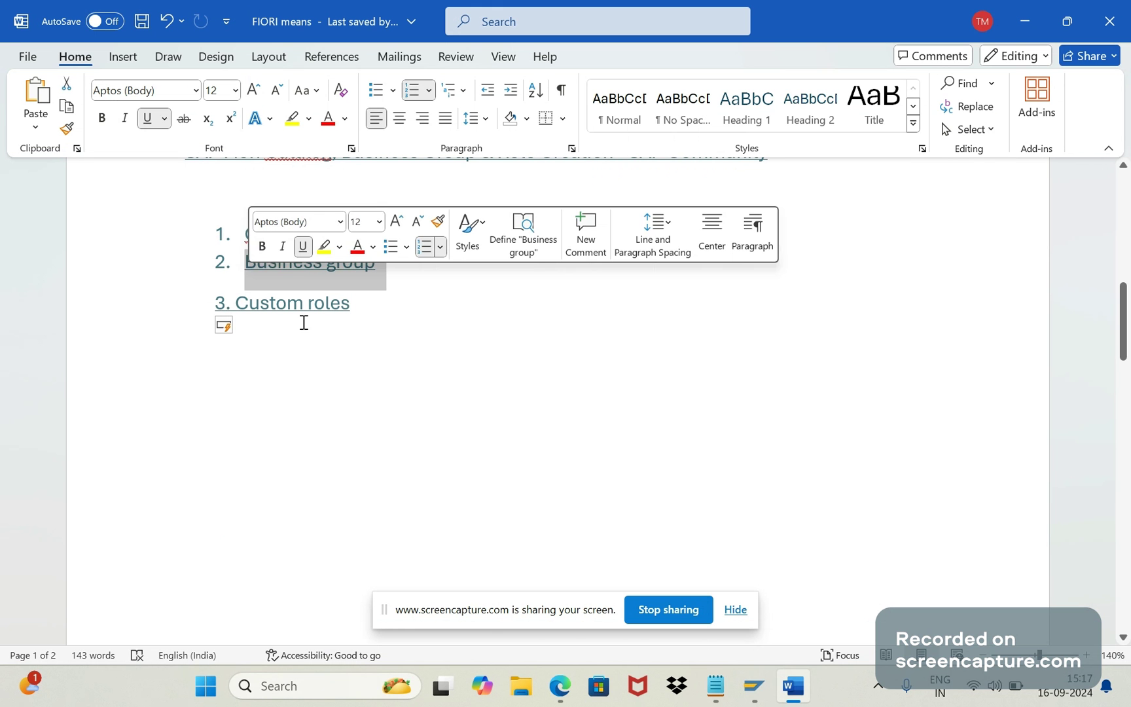
left_click(310, 327)
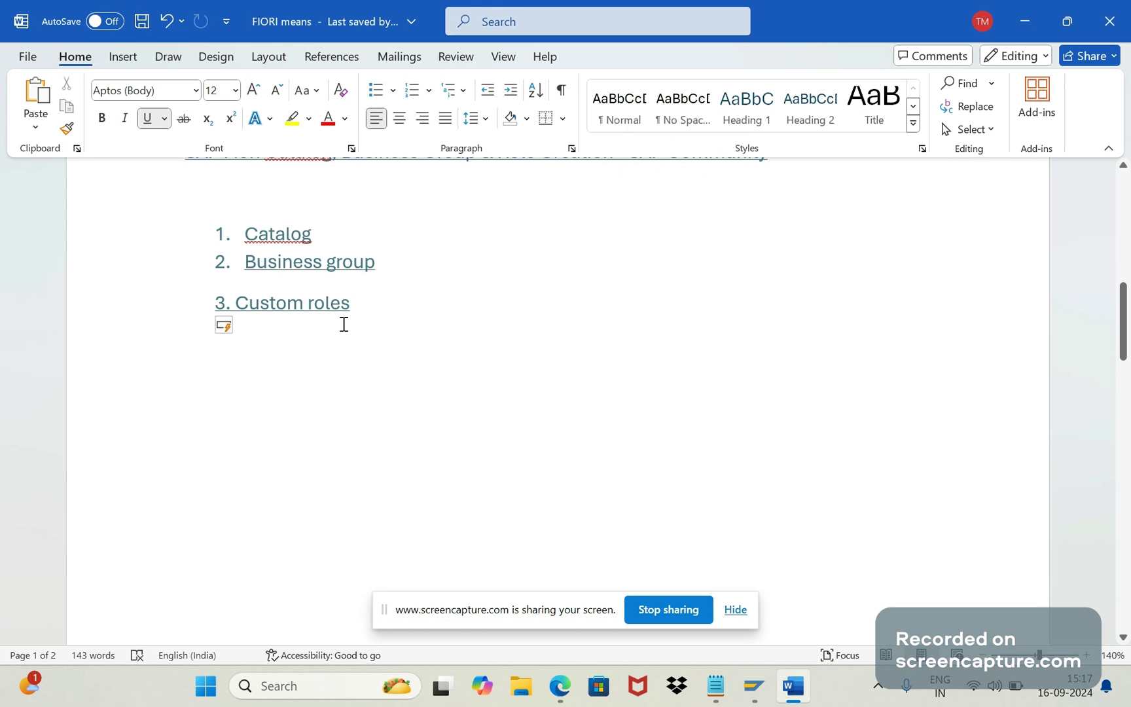
left_click(755, 686)
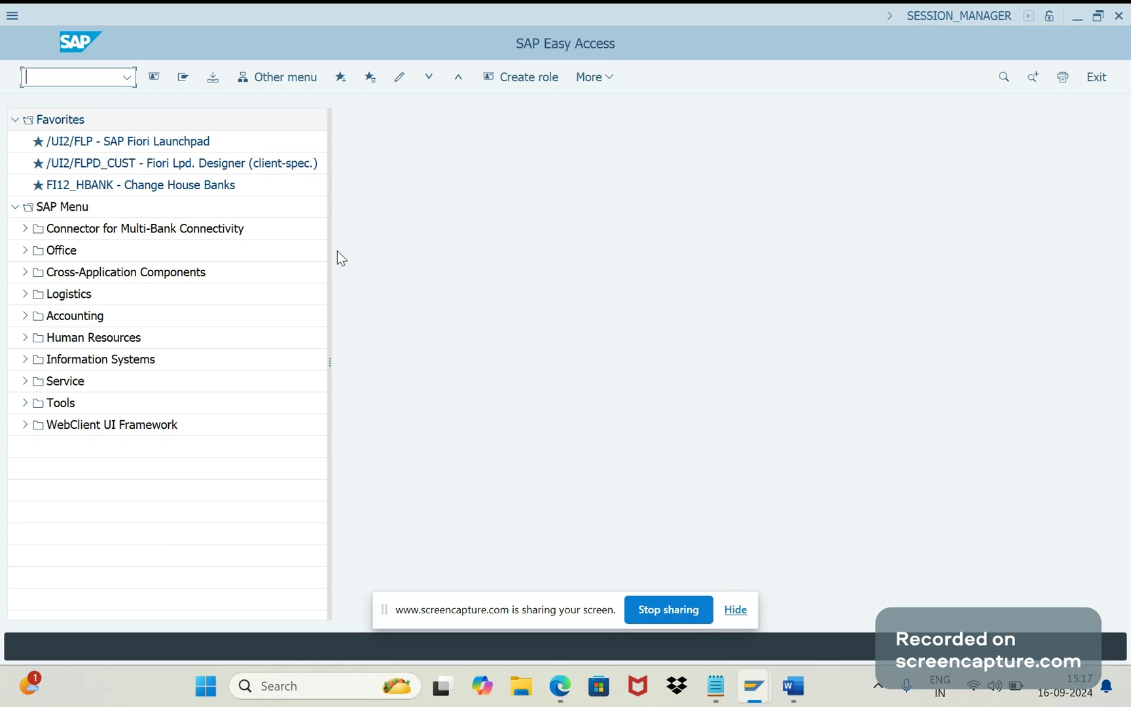
Step: Attempt PFCG, dismiss the connection error, and reopen the S/4 HANA logon screen
type("PFCG")
key("Return")
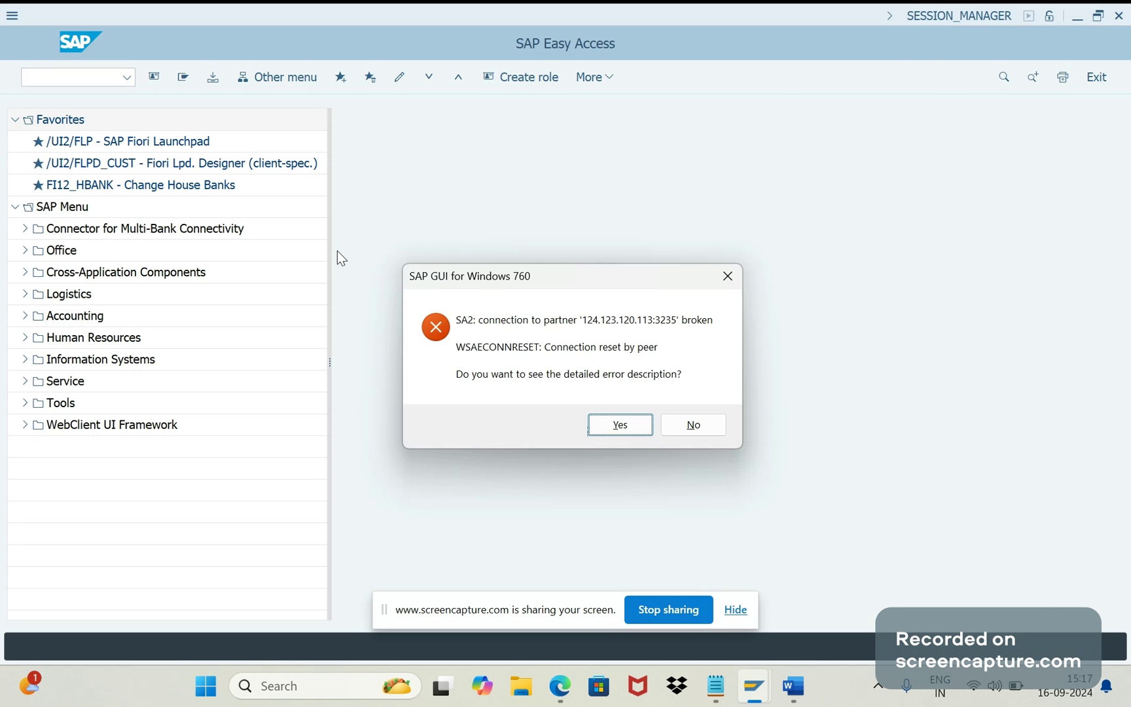
left_click(699, 430)
left_click(738, 674)
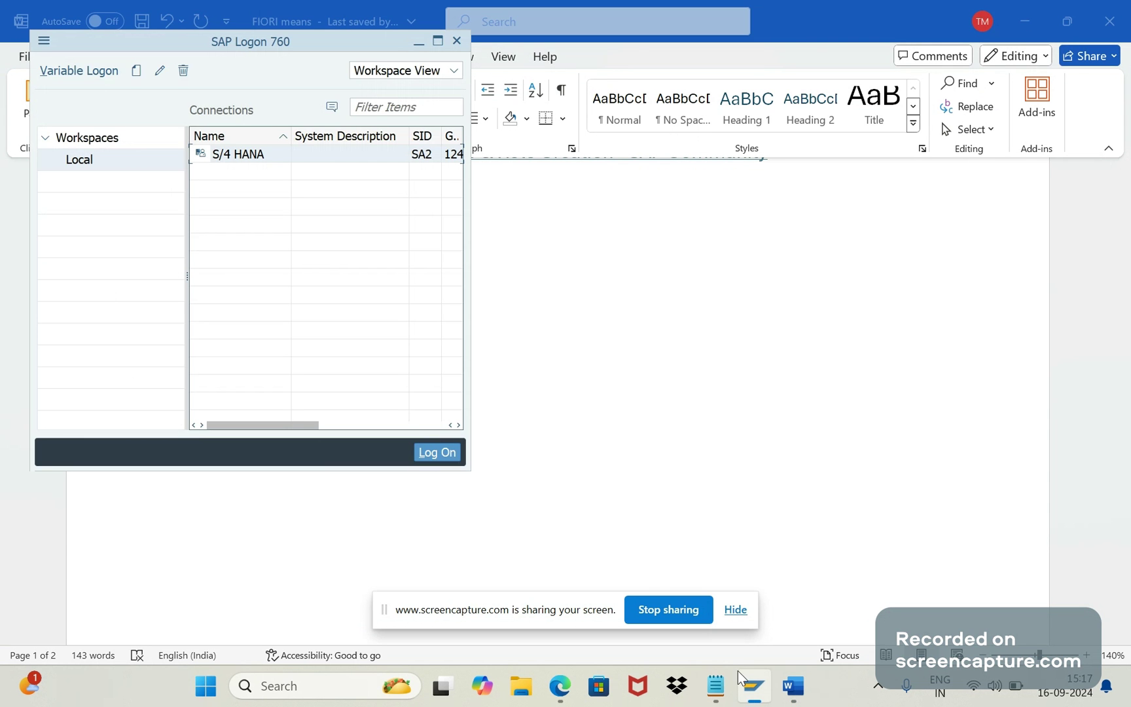
double_click(239, 155)
Step: Log on to S/4 HANA with the user ID and password, ending other logons
left_click(214, 159)
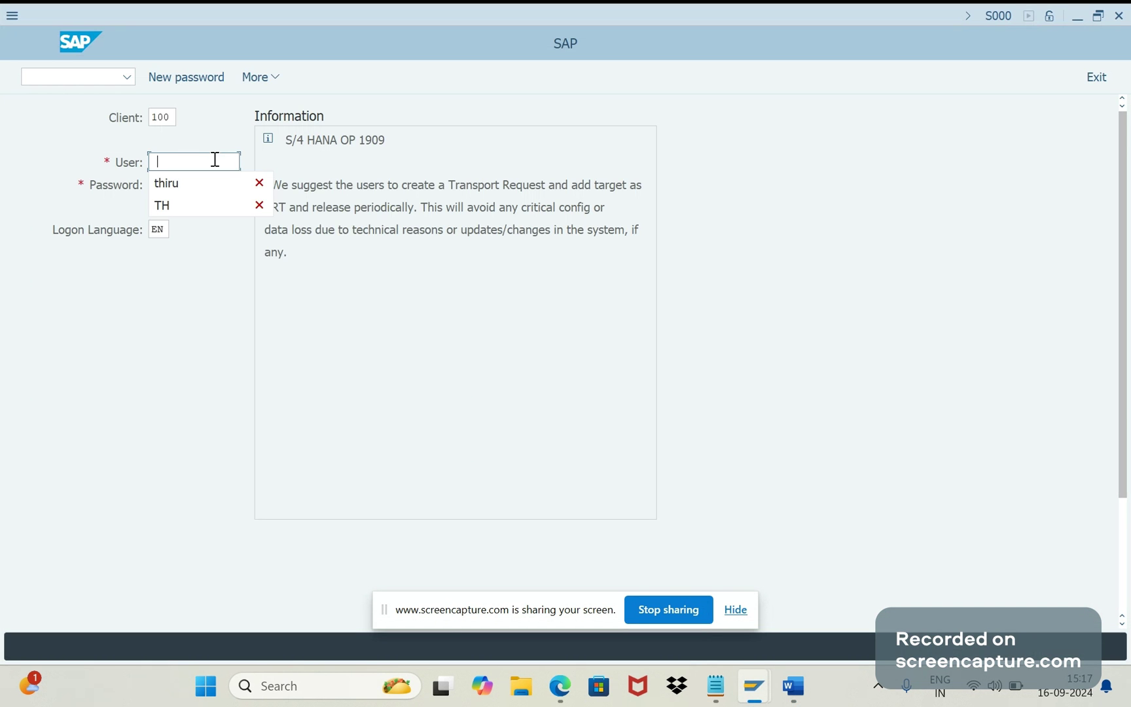
type("thiru")
key("Tab")
key("ctrl+v")
key("Caps_Lock")
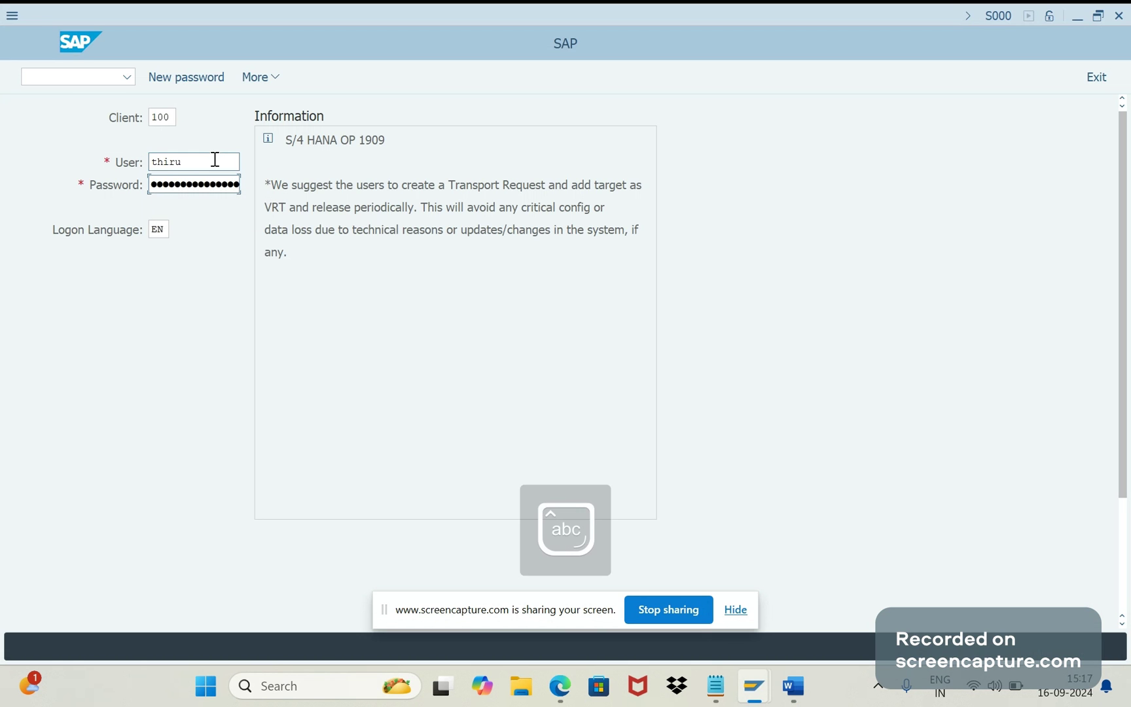
key("Right")
key("Right")
key("Right")
key("Right")
key("Right")
key("Right")
key("Right")
key("Home")
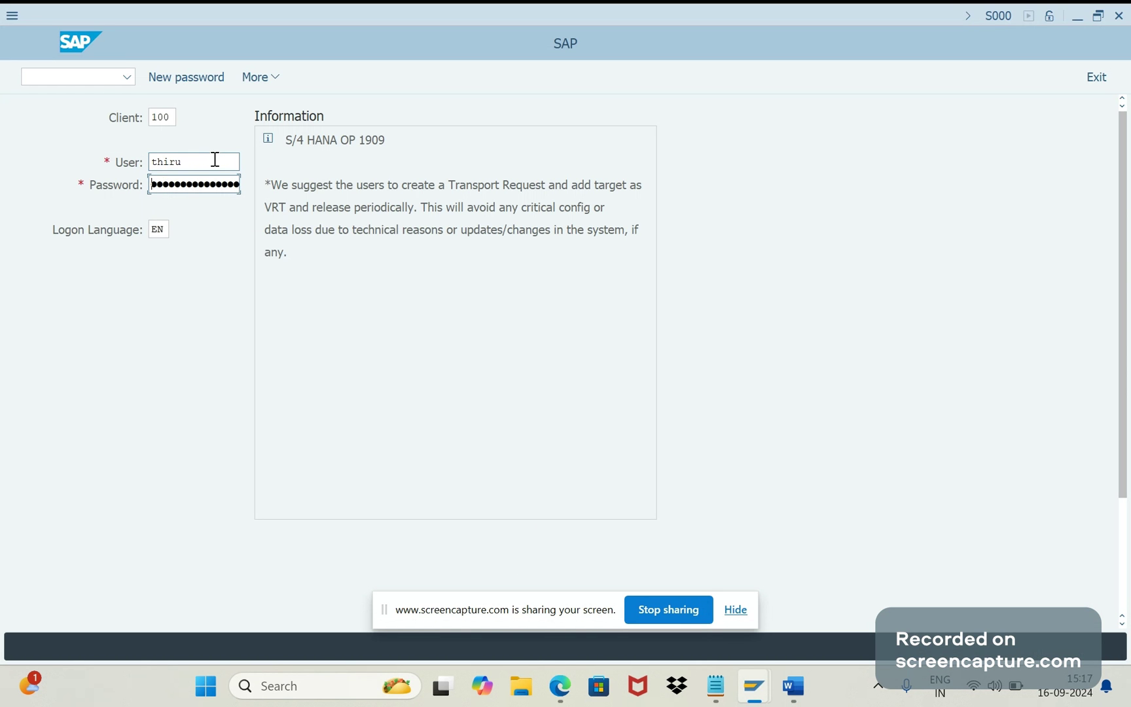
key("Right")
key("Right")
key("Right")
key("Right")
key("Right")
key("Right")
key("Right")
key("Return")
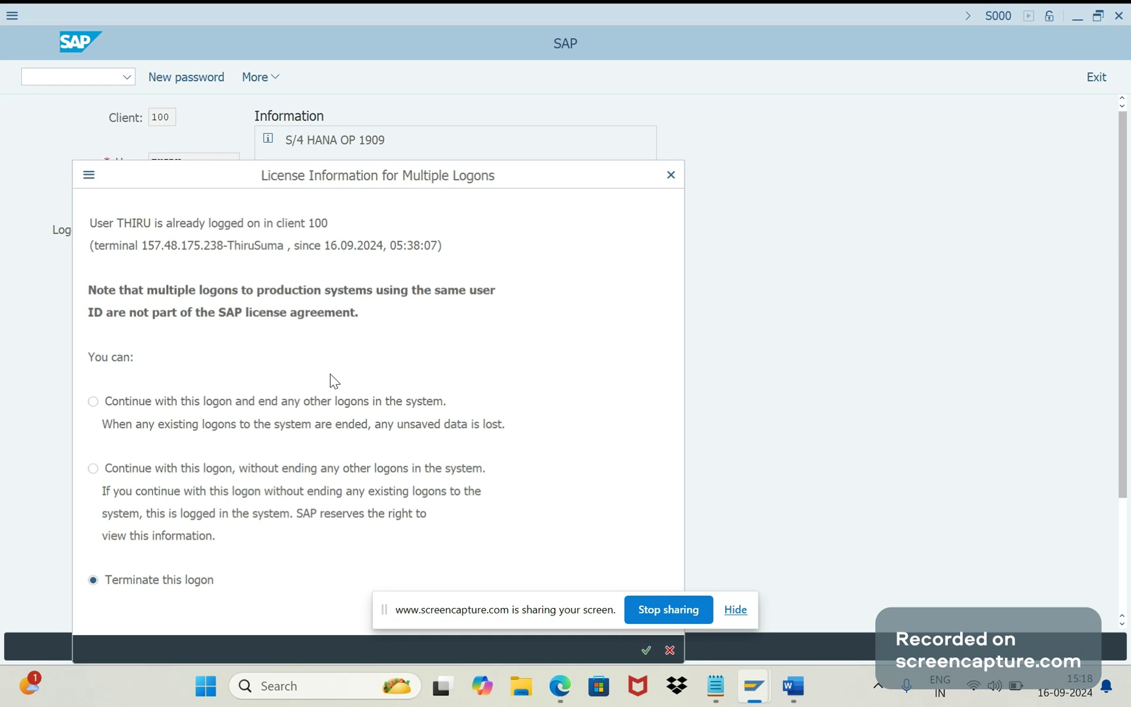
left_click(291, 406)
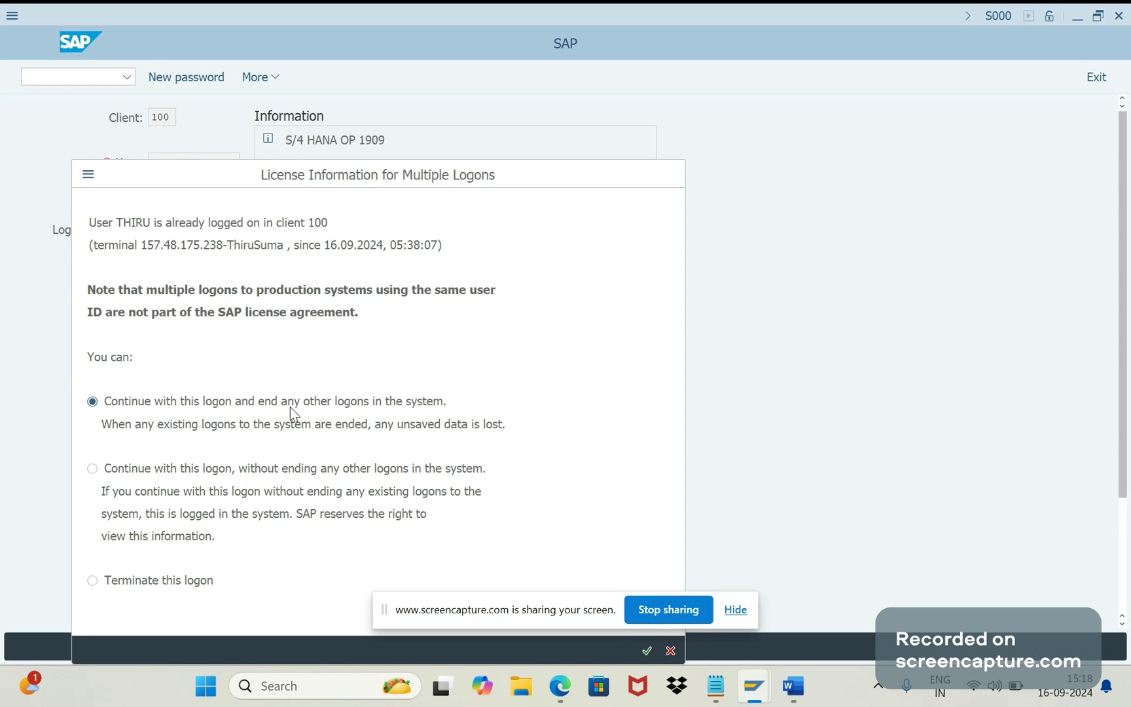
key("Return")
Step: Return to the Edge browser's Fiori launchpad home page
left_click(562, 685)
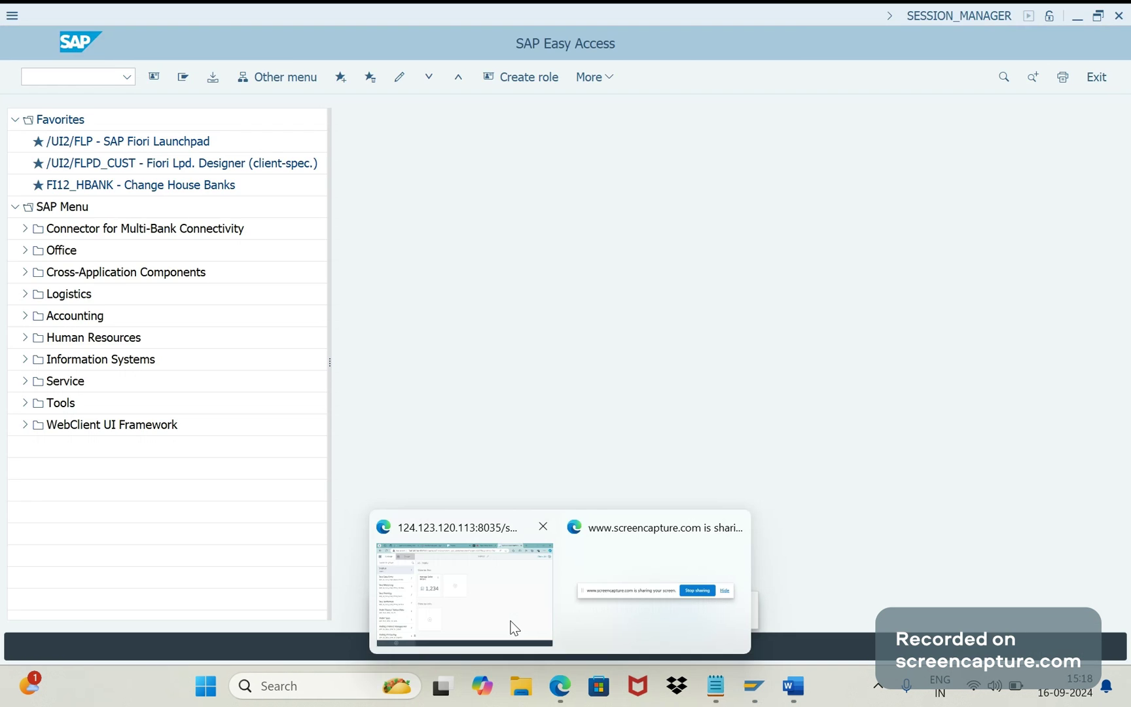
left_click(515, 628)
left_click(556, 19)
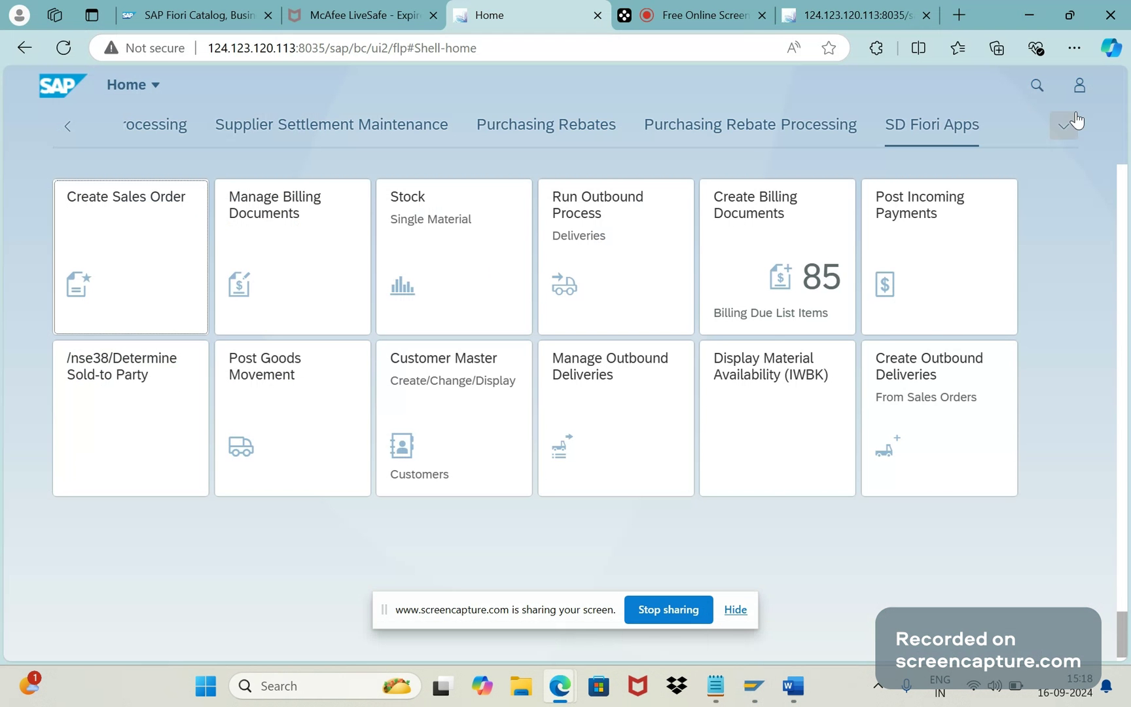
Step: Browse the launchpad's full group list, then go back through Launchpad Designer to SAP GUI
left_click(1074, 123)
scroll(1062, 347, "down", 3)
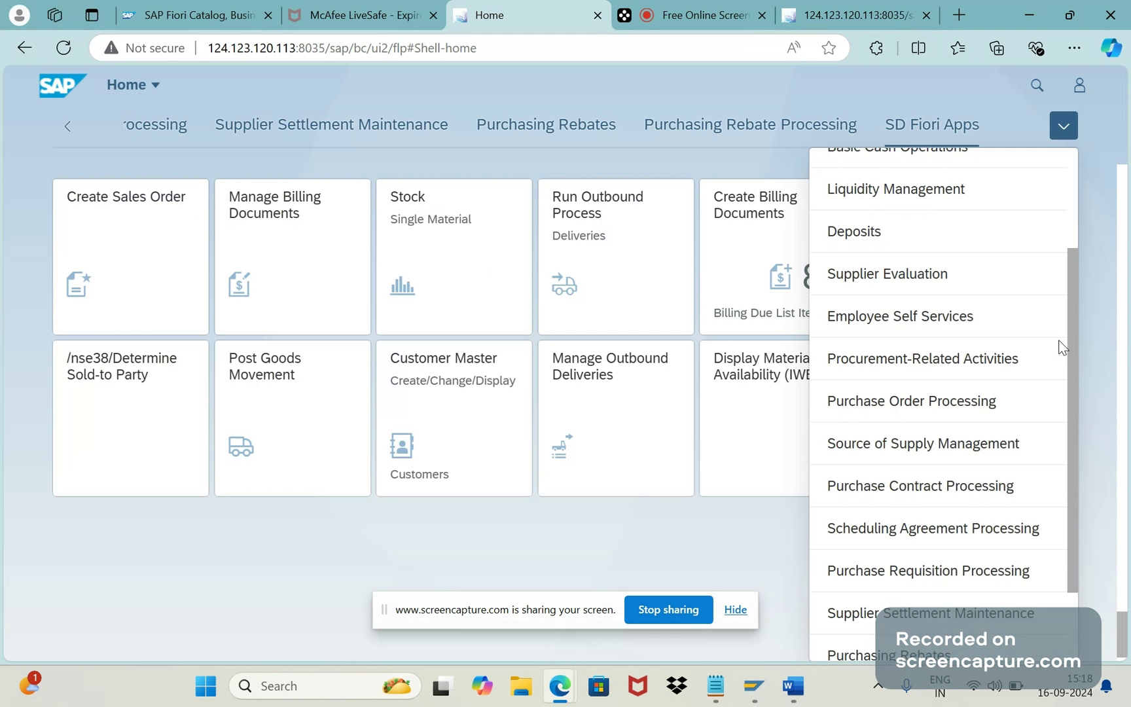
scroll(1062, 347, "down", 2)
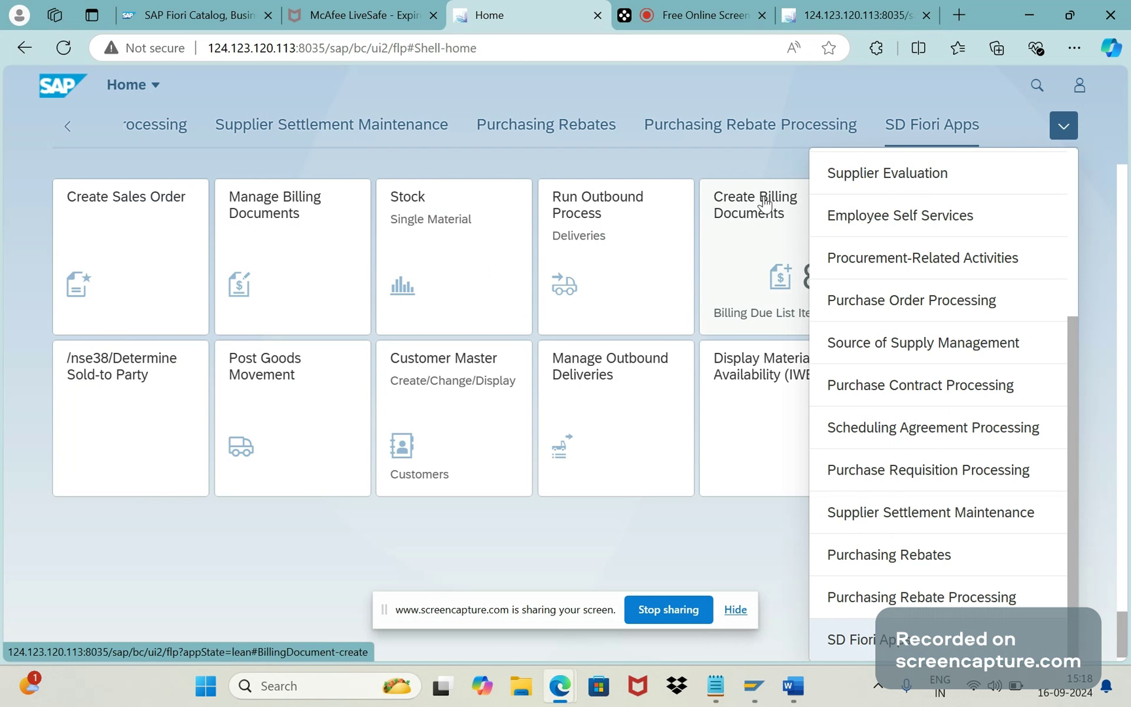
left_click(845, 15)
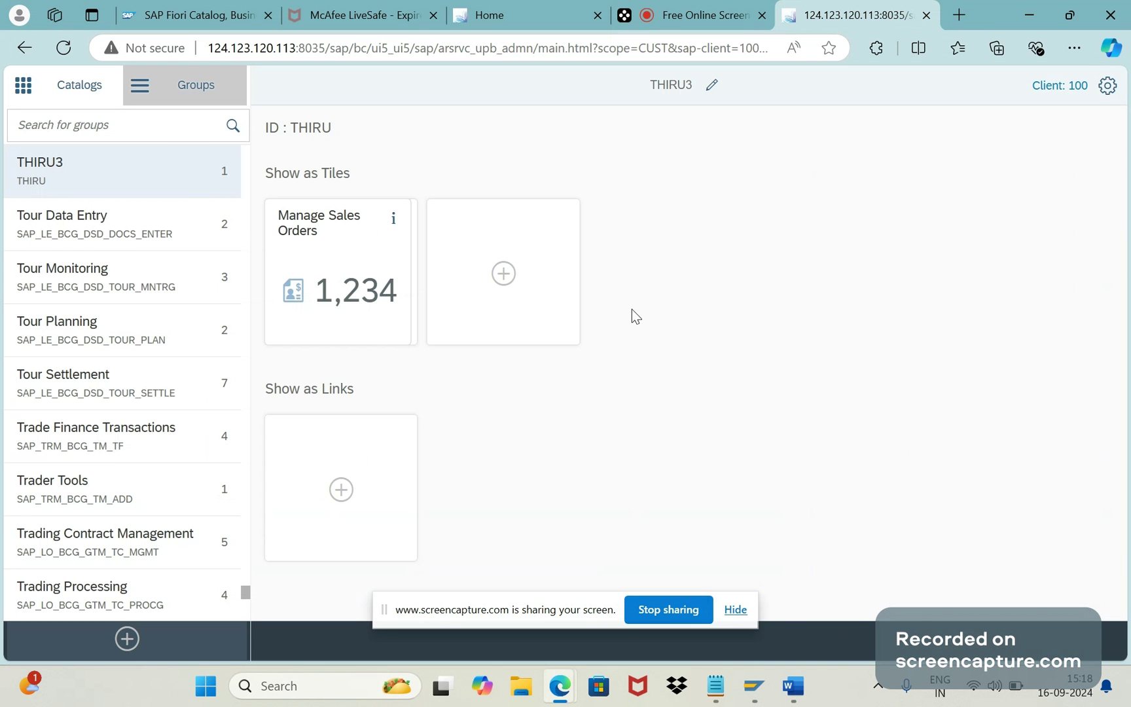
mouse_move(793, 685)
left_click(754, 685)
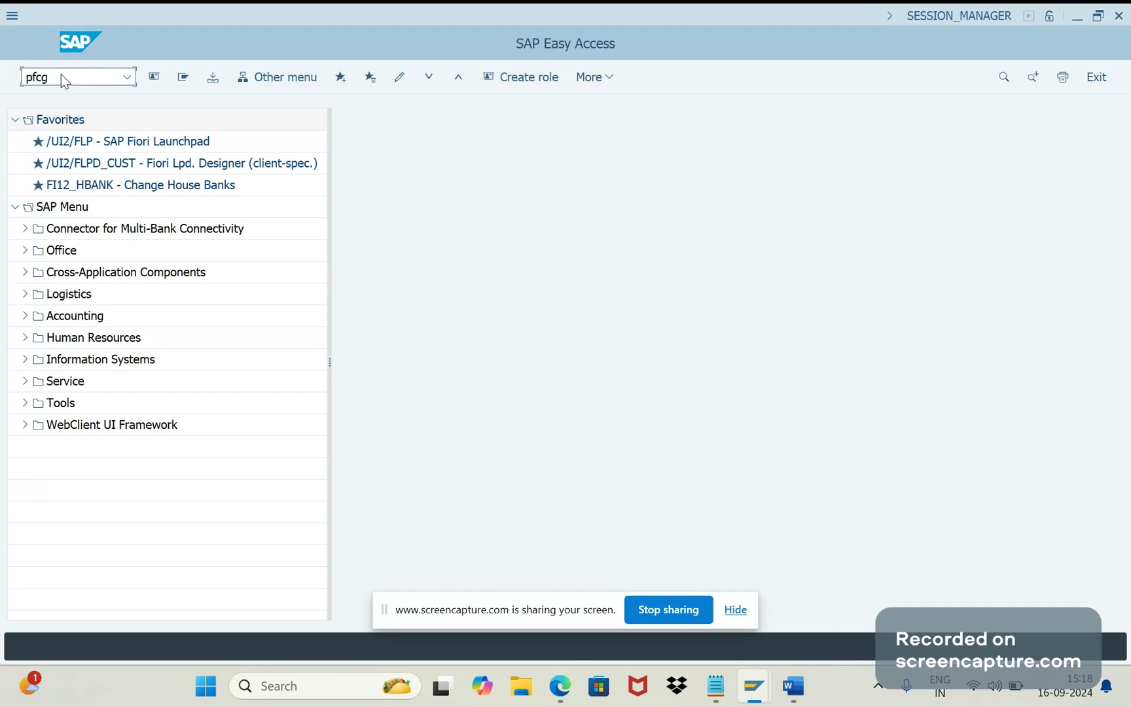
Step: Open PFCG and create ZTHIRU3 as a new single role
key("Return")
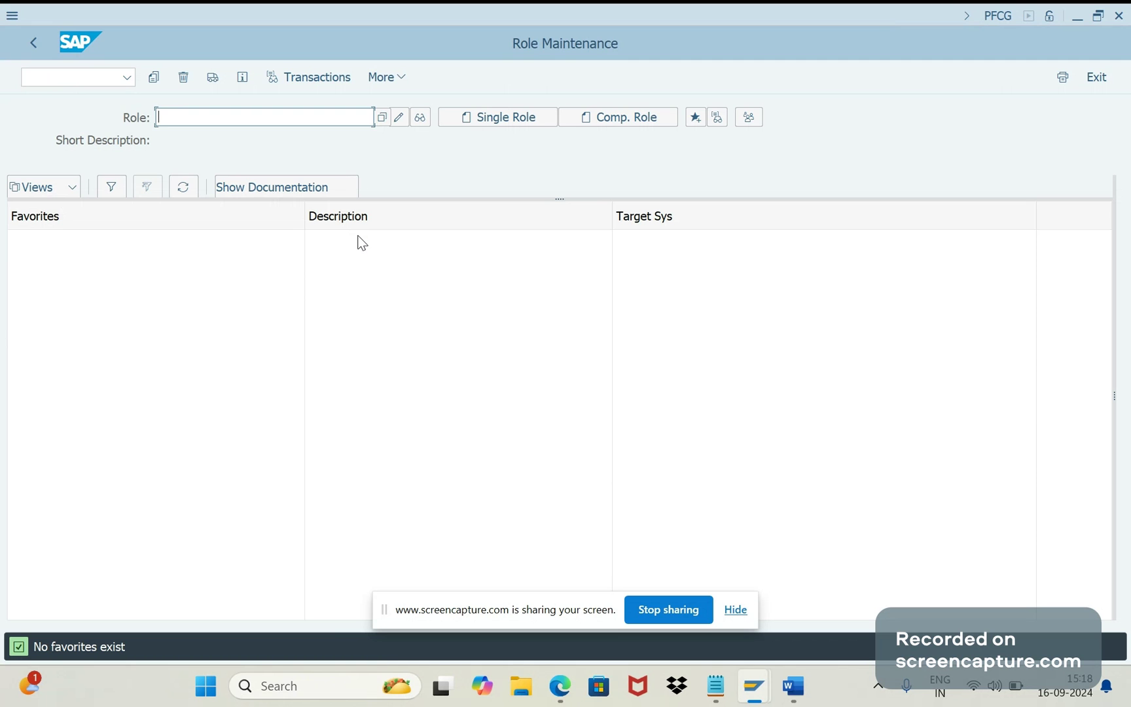
type("Z")
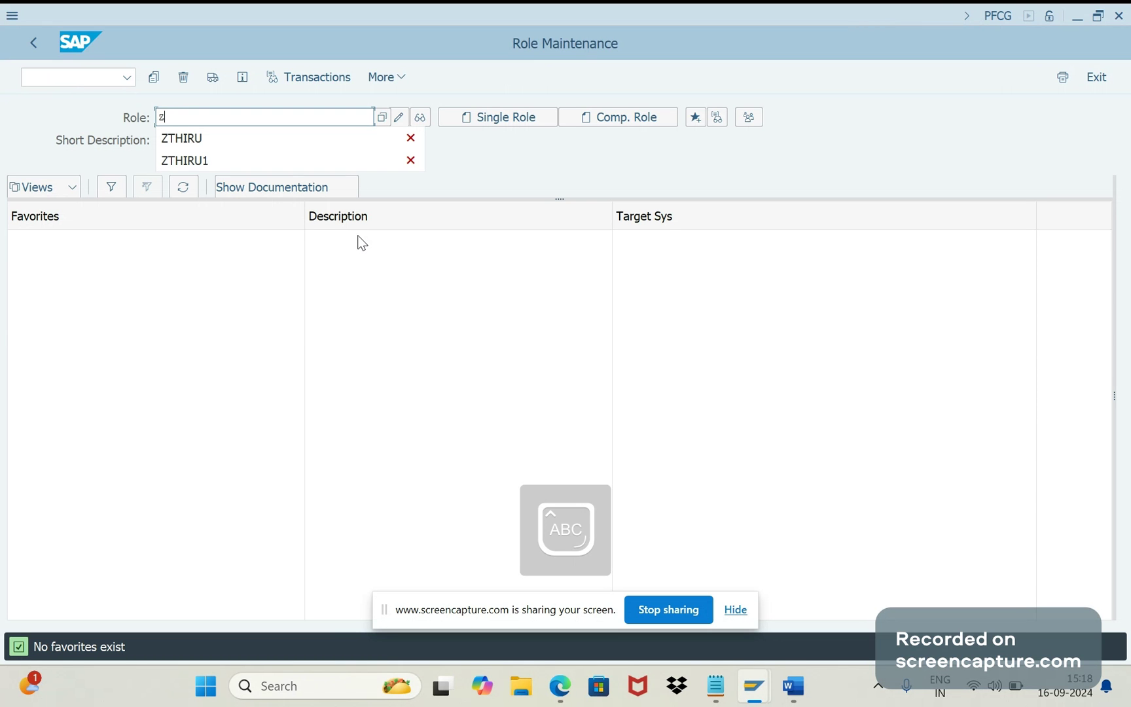
key("BackSpace")
type("z")
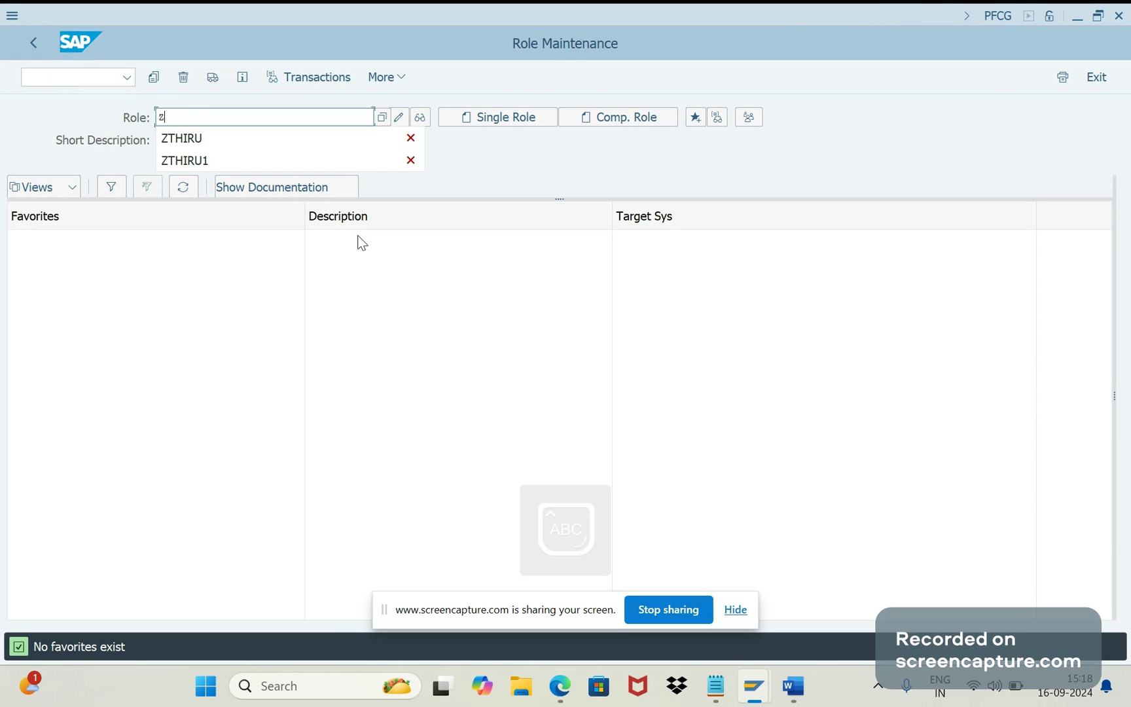
key("Down")
type("3")
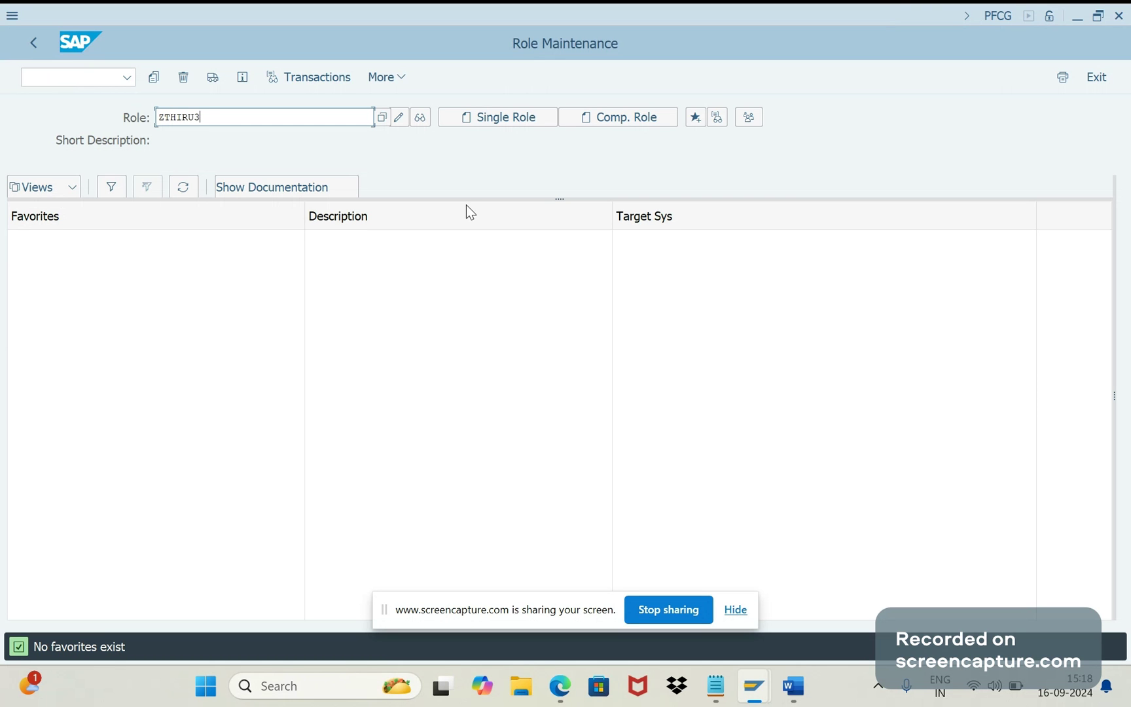
left_click(485, 128)
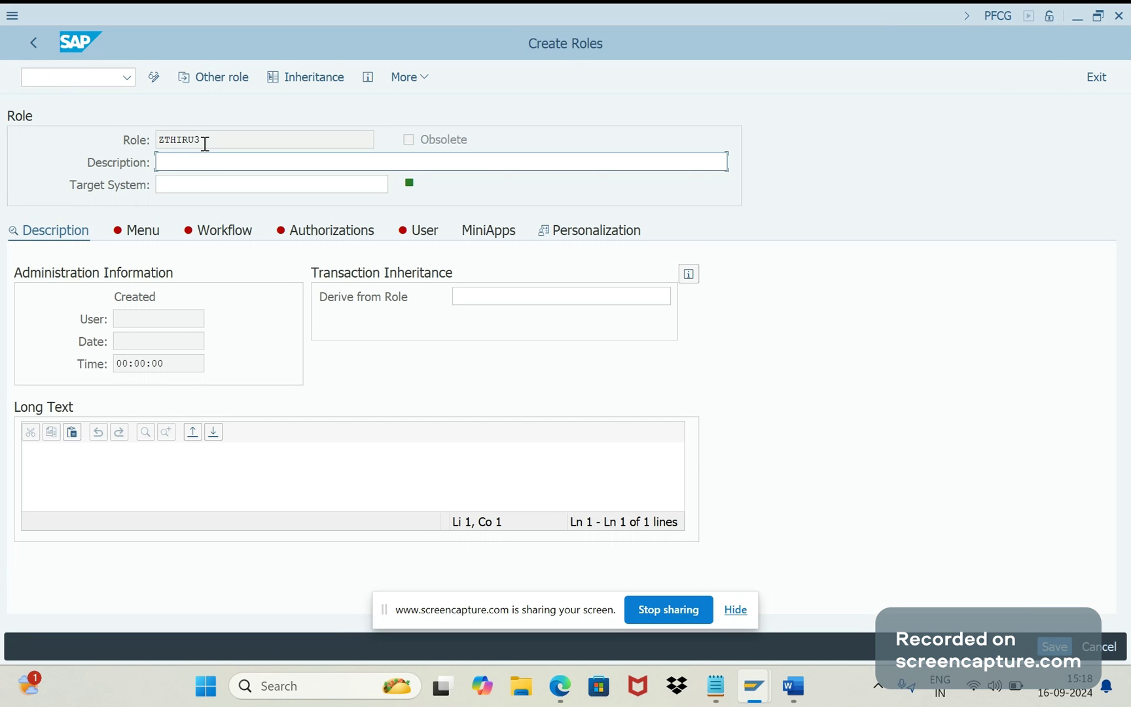
Step: Paste ZTHIRU3 as the role description, save the role, and view its Menu
double_click(205, 142)
key("ctrl+c")
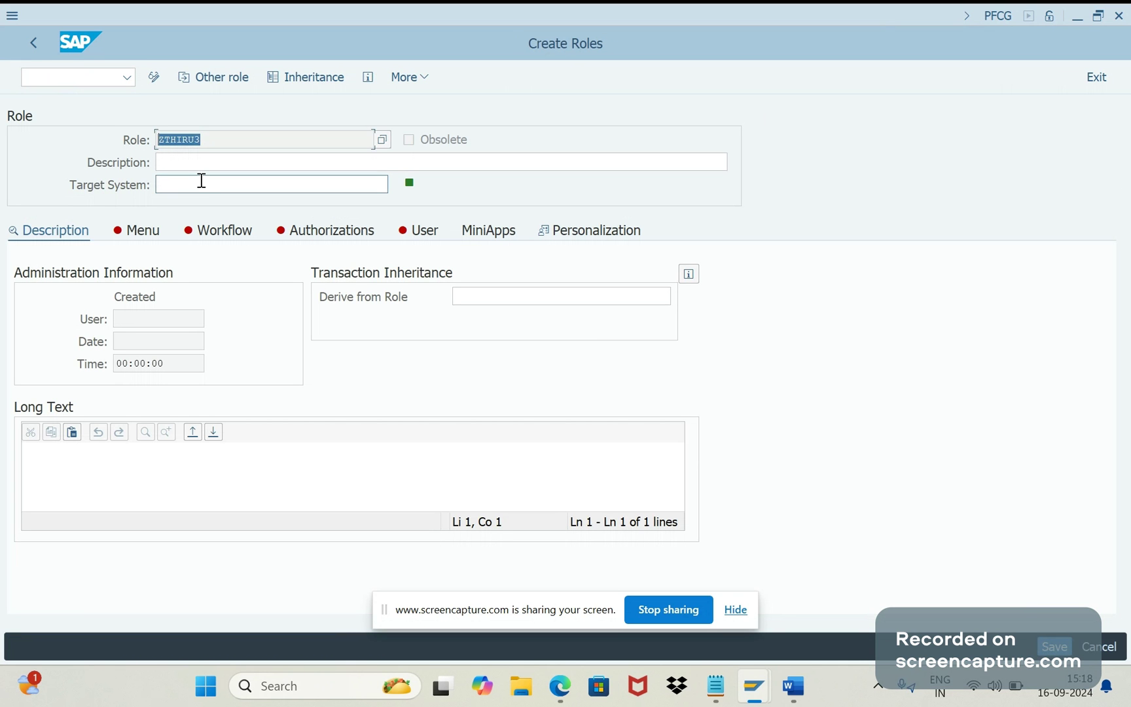
left_click(202, 182)
left_click(189, 162)
key("ctrl+v")
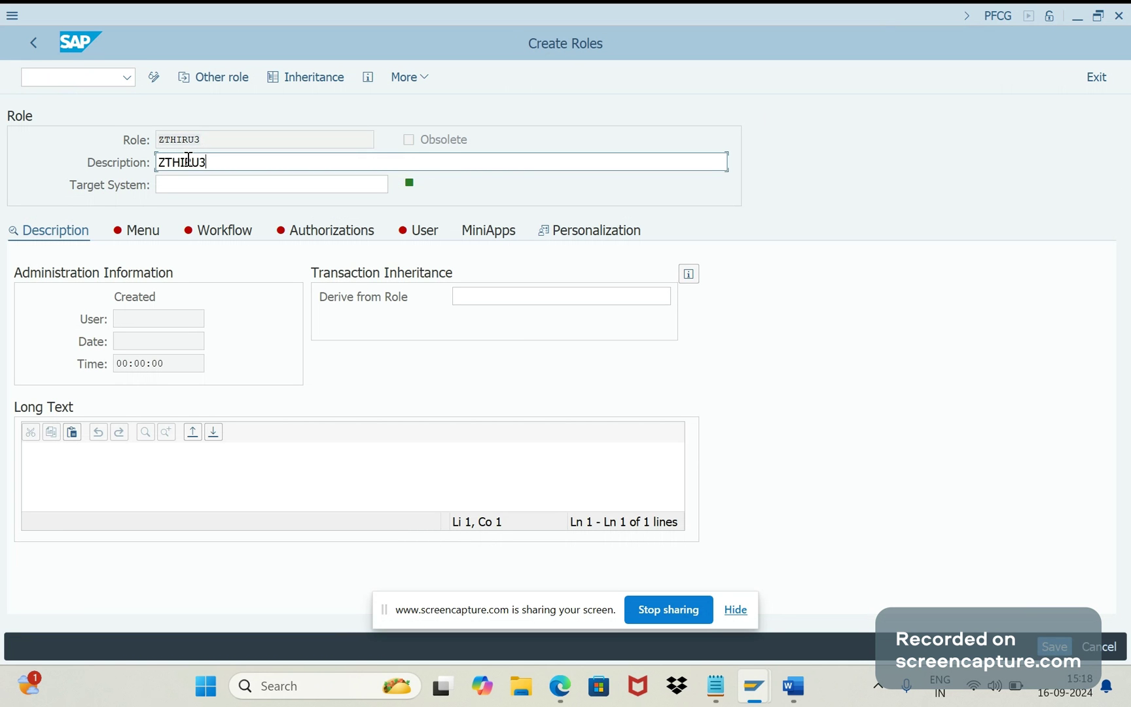
left_click(1054, 647)
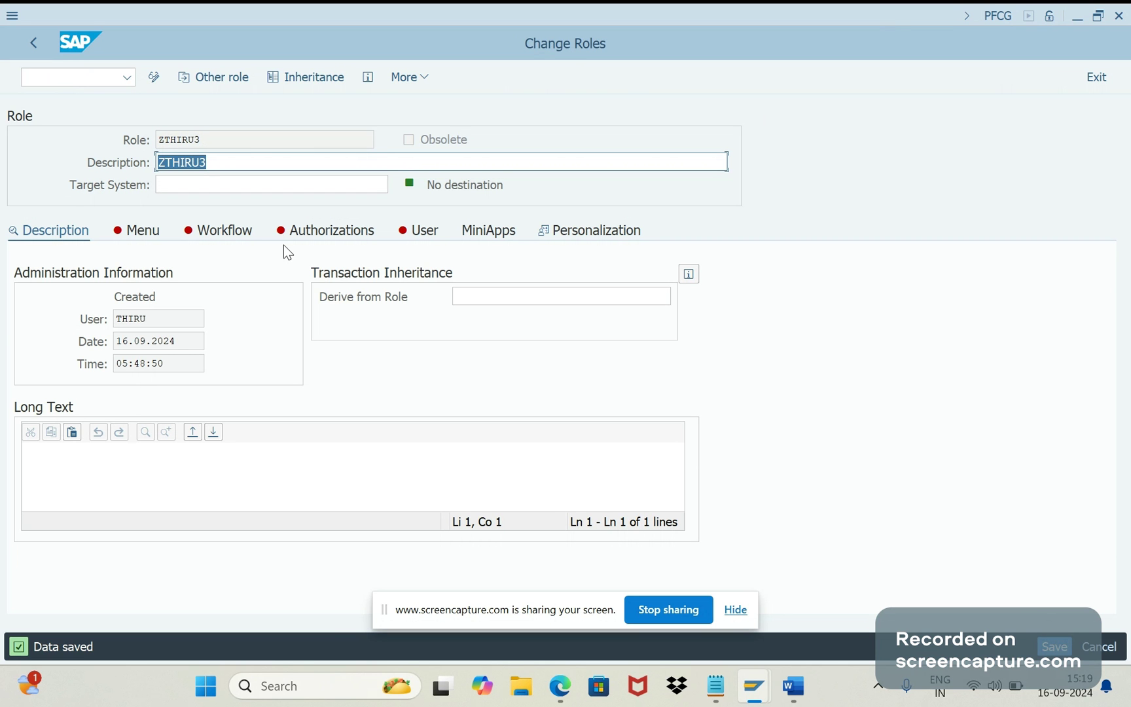
left_click(135, 229)
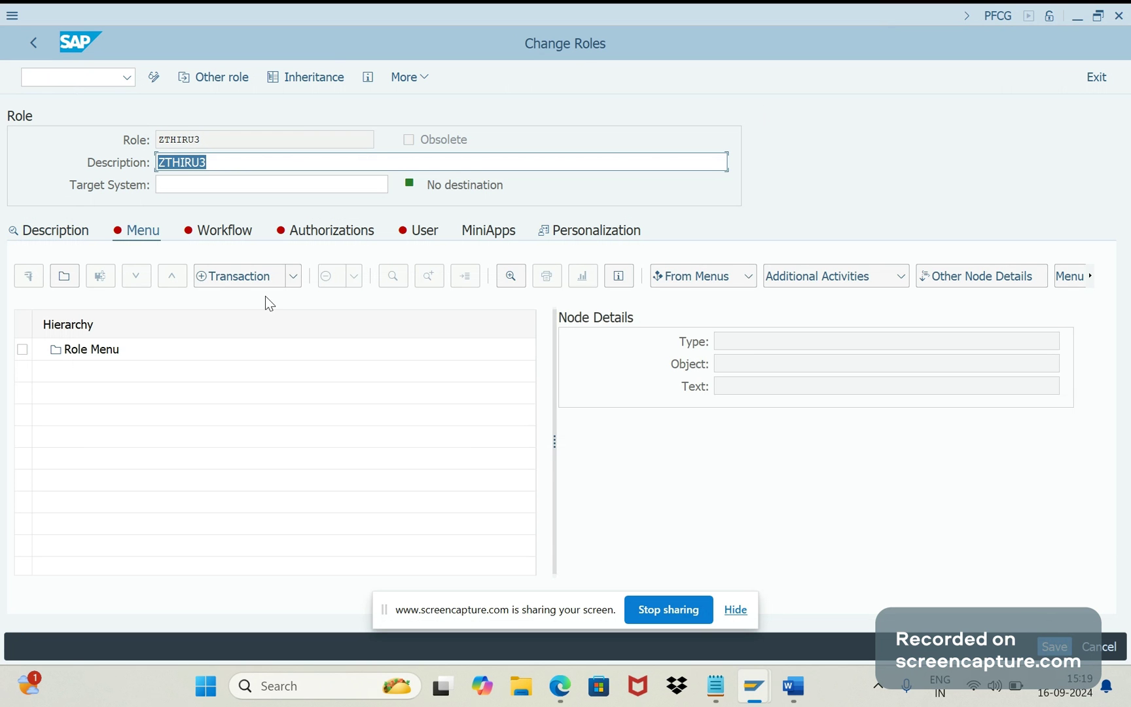
Step: Insert an SAP Fiori Tile Catalog node with Catalog ID THIRU3 into the role menu
left_click(298, 286)
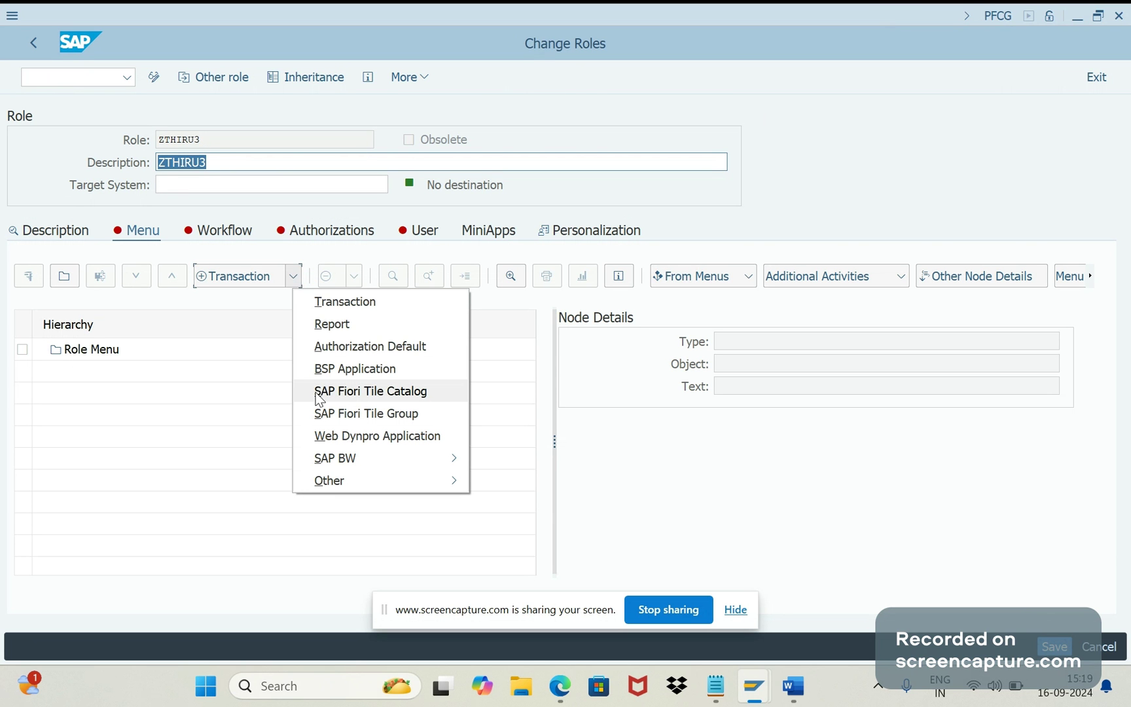
left_click(319, 396)
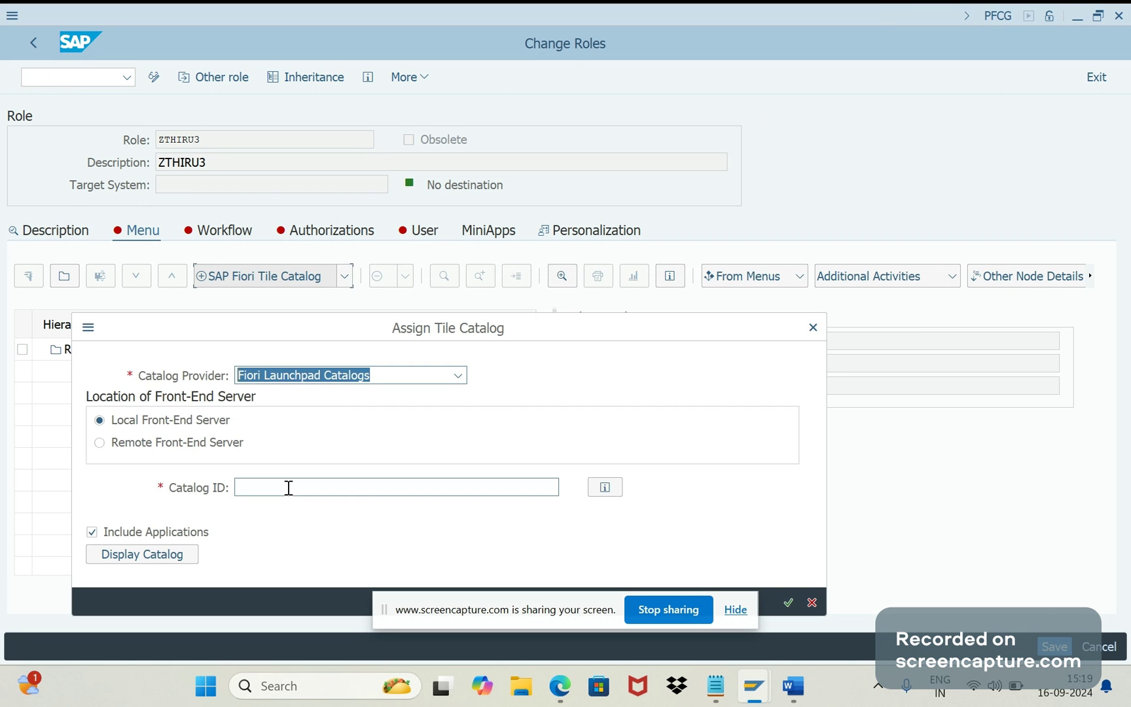
left_click(289, 488)
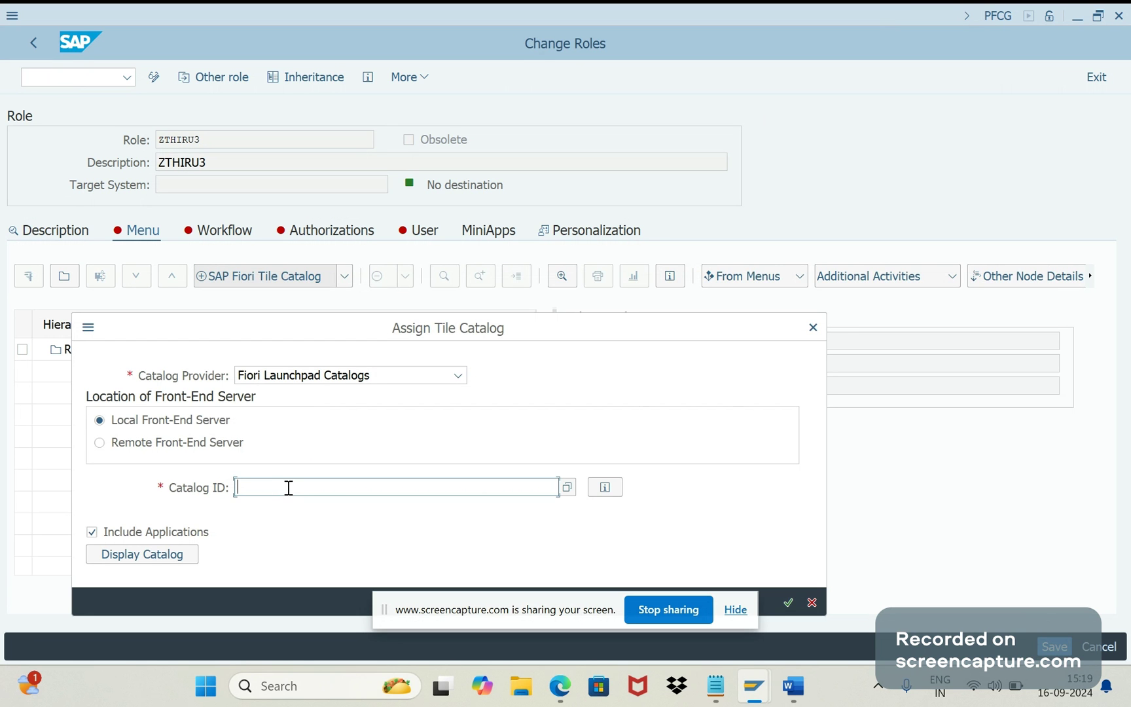
type("THIRU3")
left_click(787, 602)
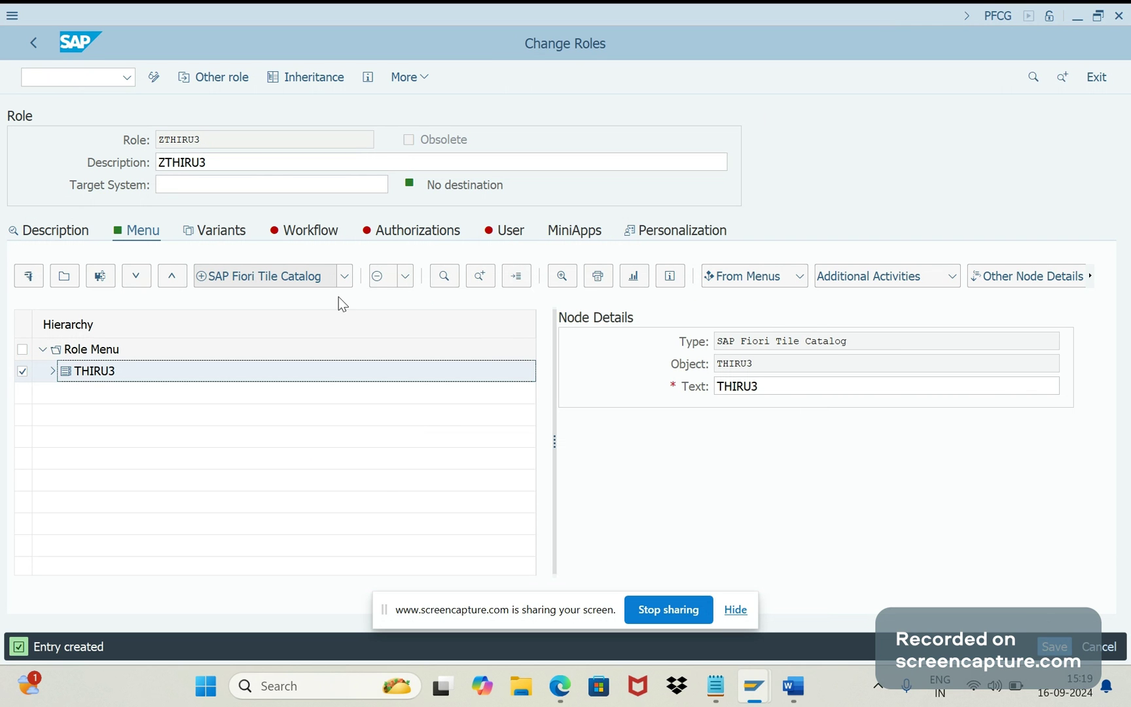
Step: Try adding an SAP Fiori Tile Group with ID THIRU3, which returns group-not-found
left_click(342, 278)
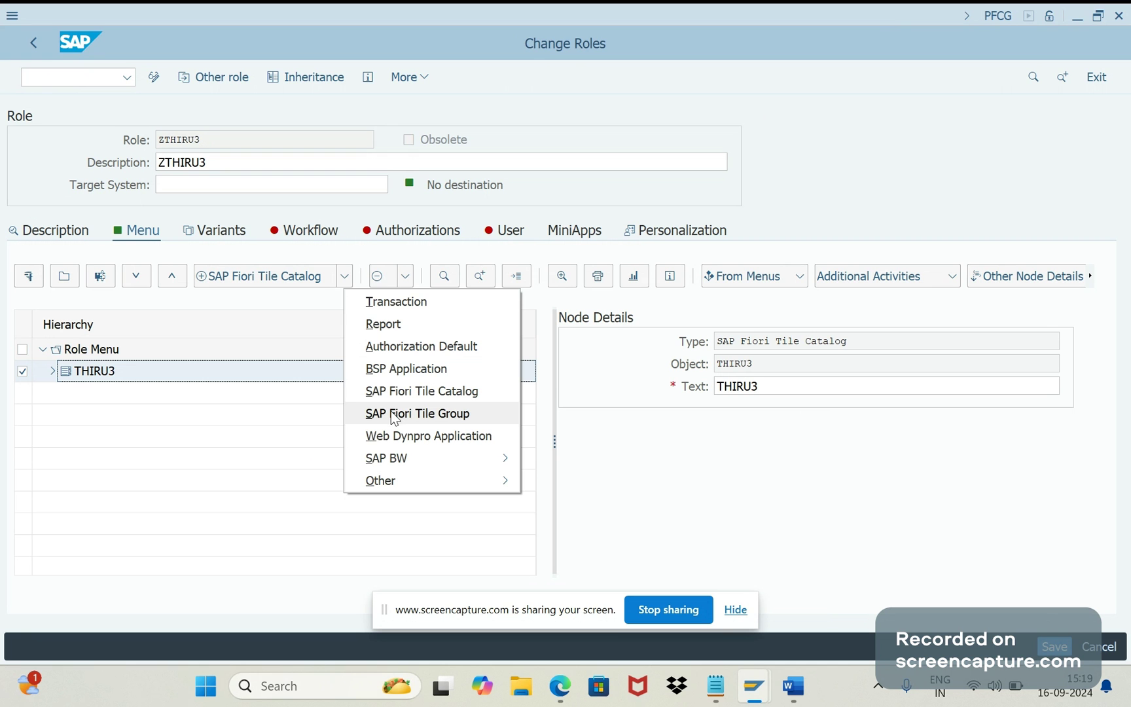
left_click(345, 280)
left_click(345, 280)
left_click(401, 418)
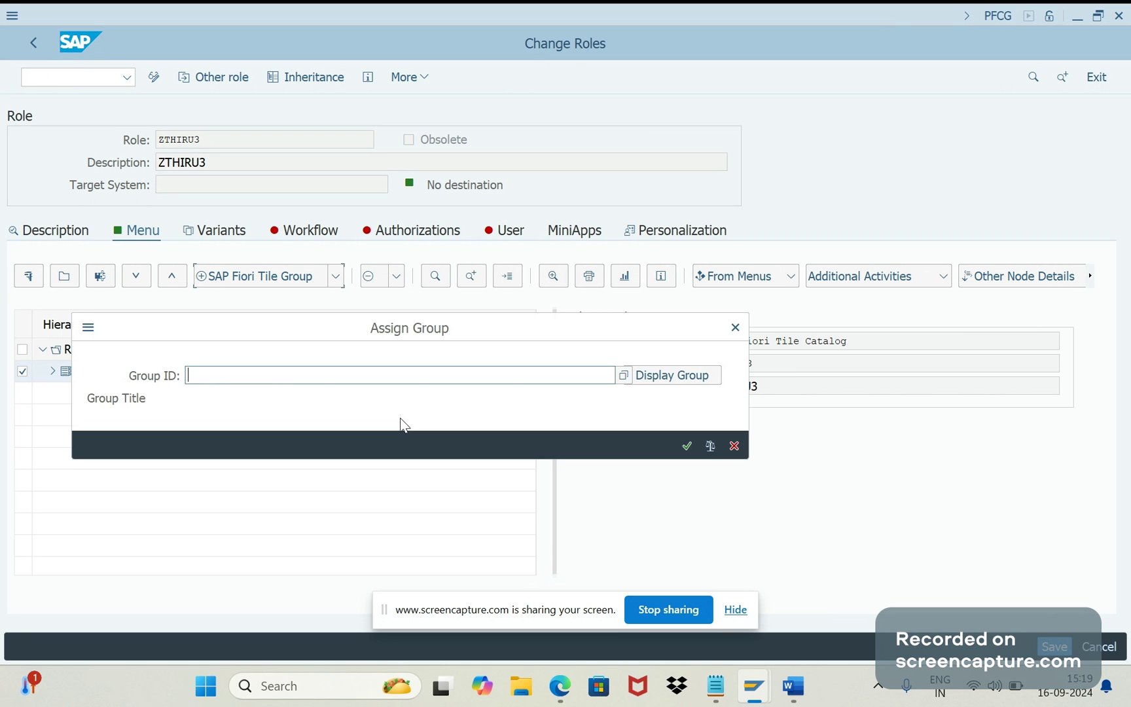
type("THIRU3")
left_click(686, 446)
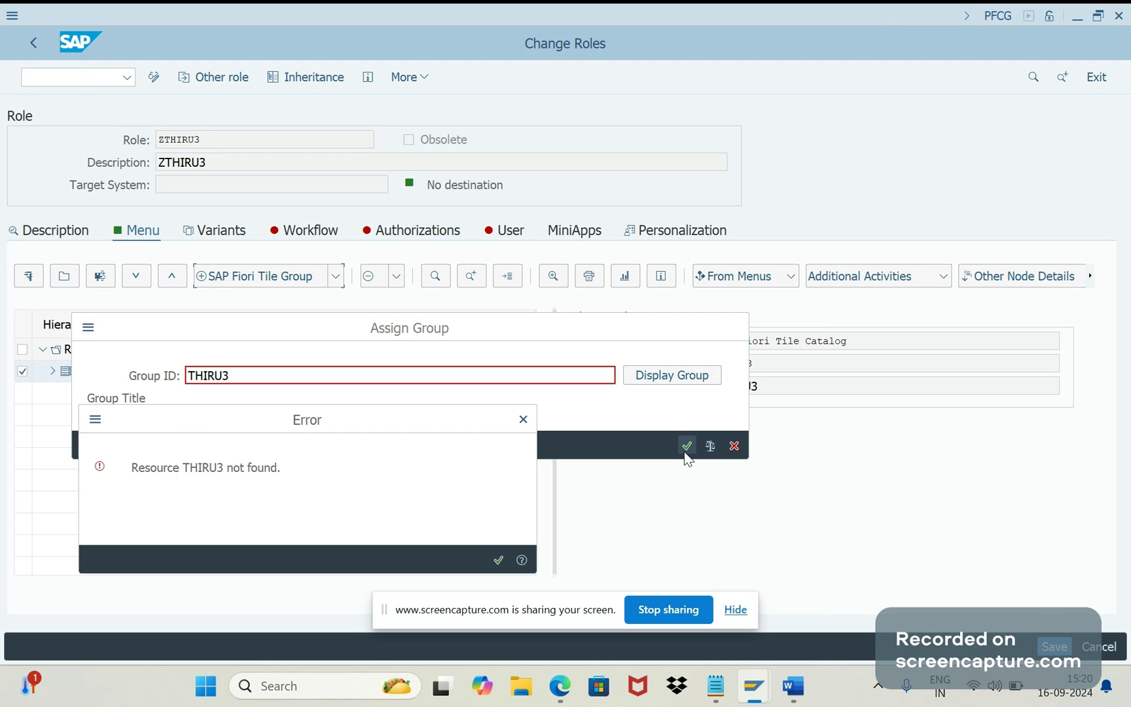
left_click(493, 560)
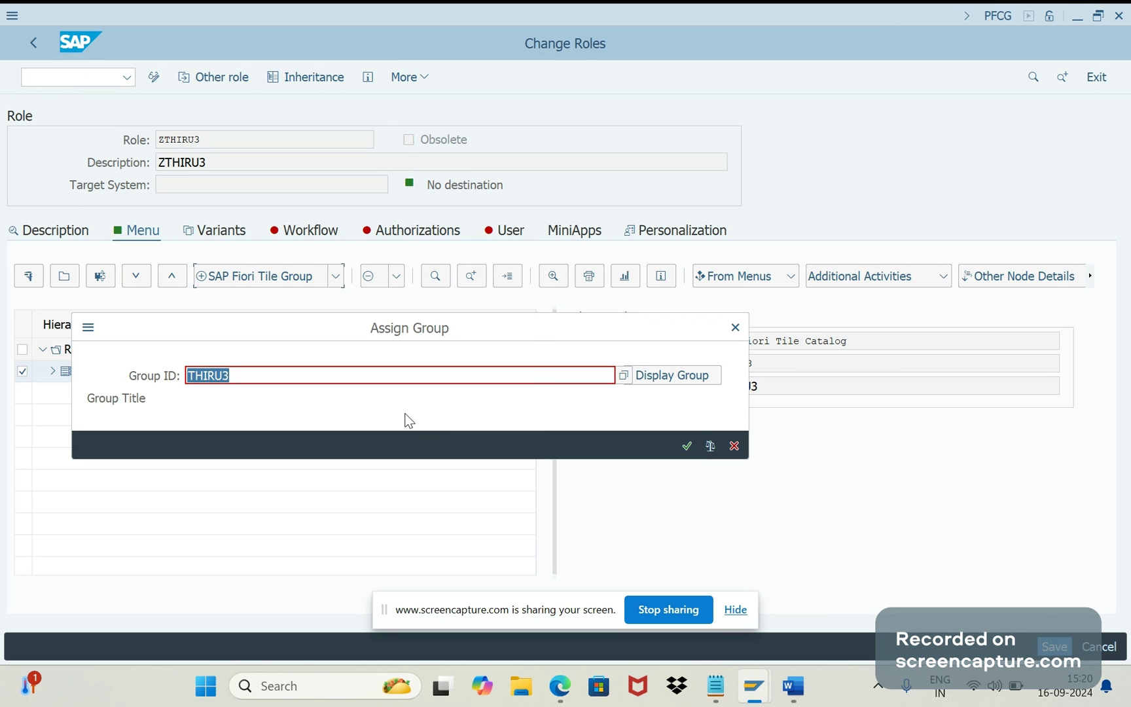
type("THIRU3")
key("Return")
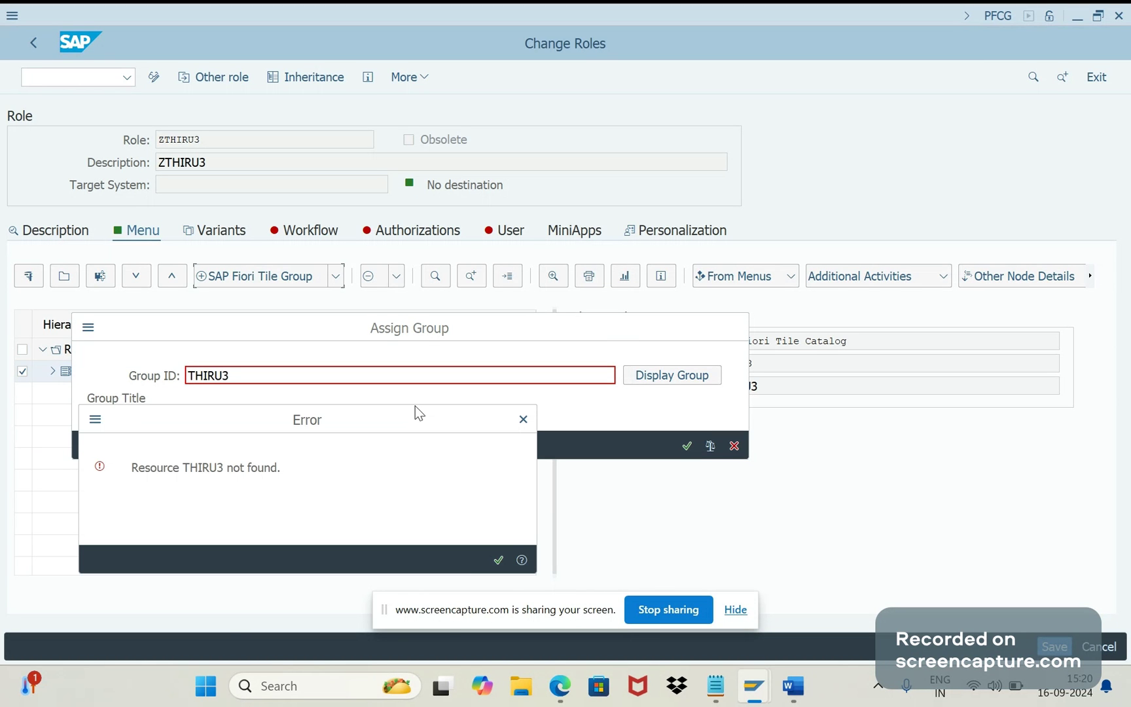
Step: Look up the group's real ID THIRU in the browser and add group THIRU instead
mouse_move(560, 686)
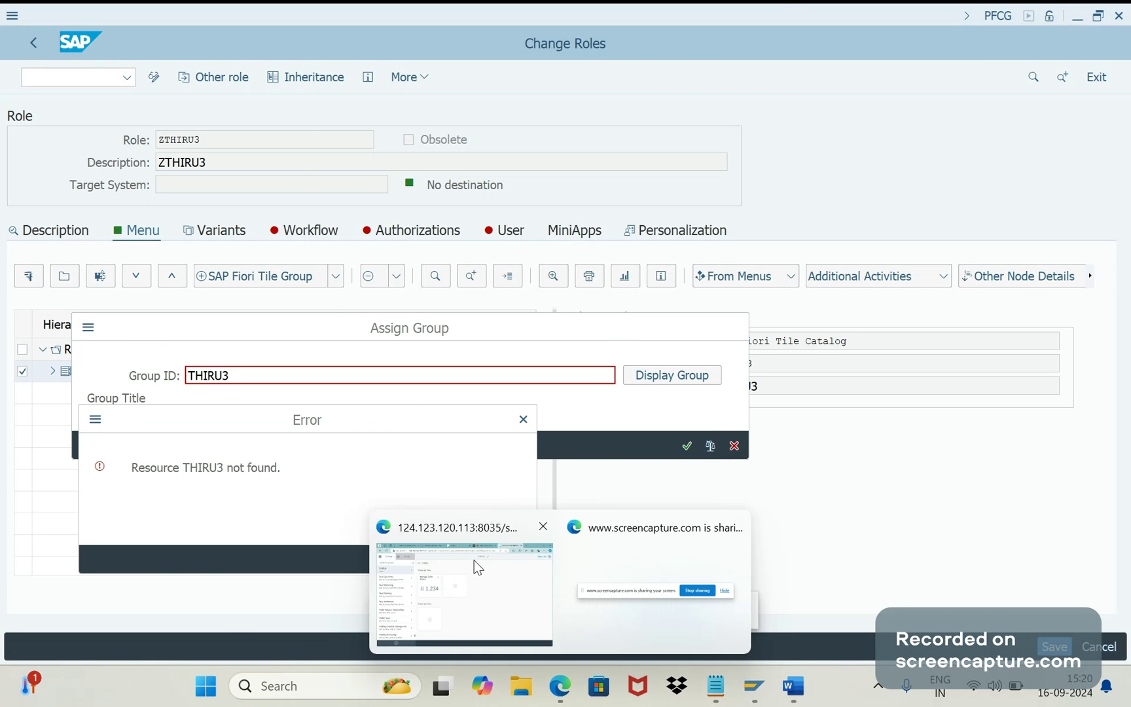
left_click(474, 561)
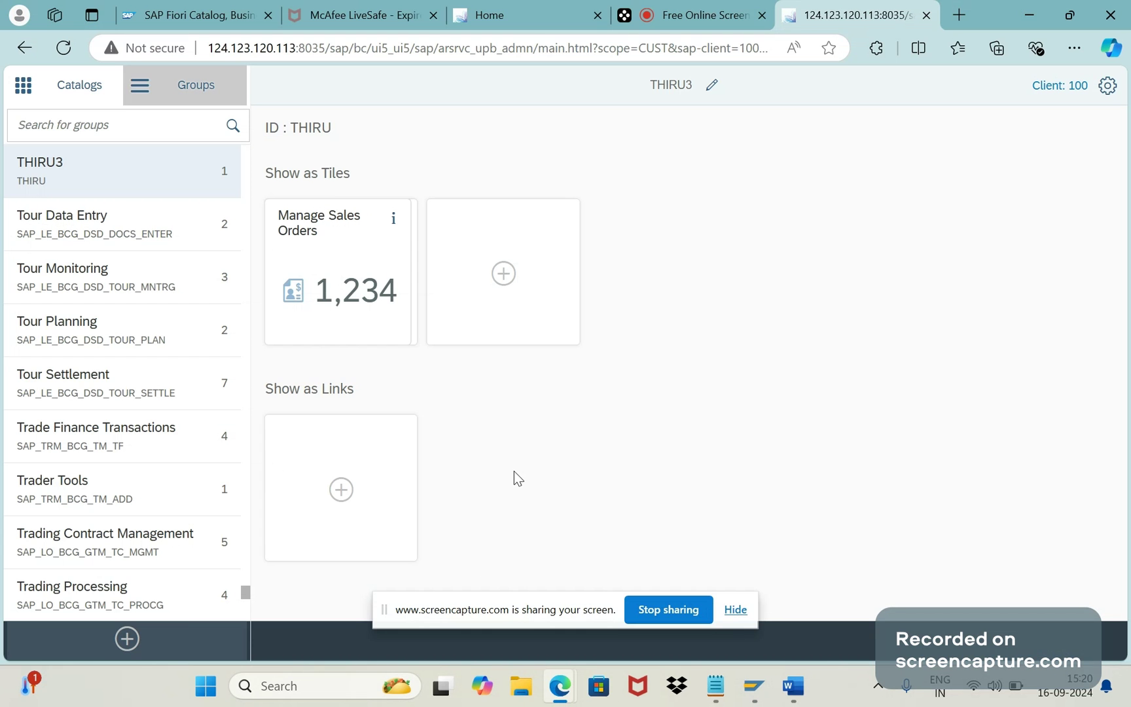
double_click(337, 129)
key("alt+Tab")
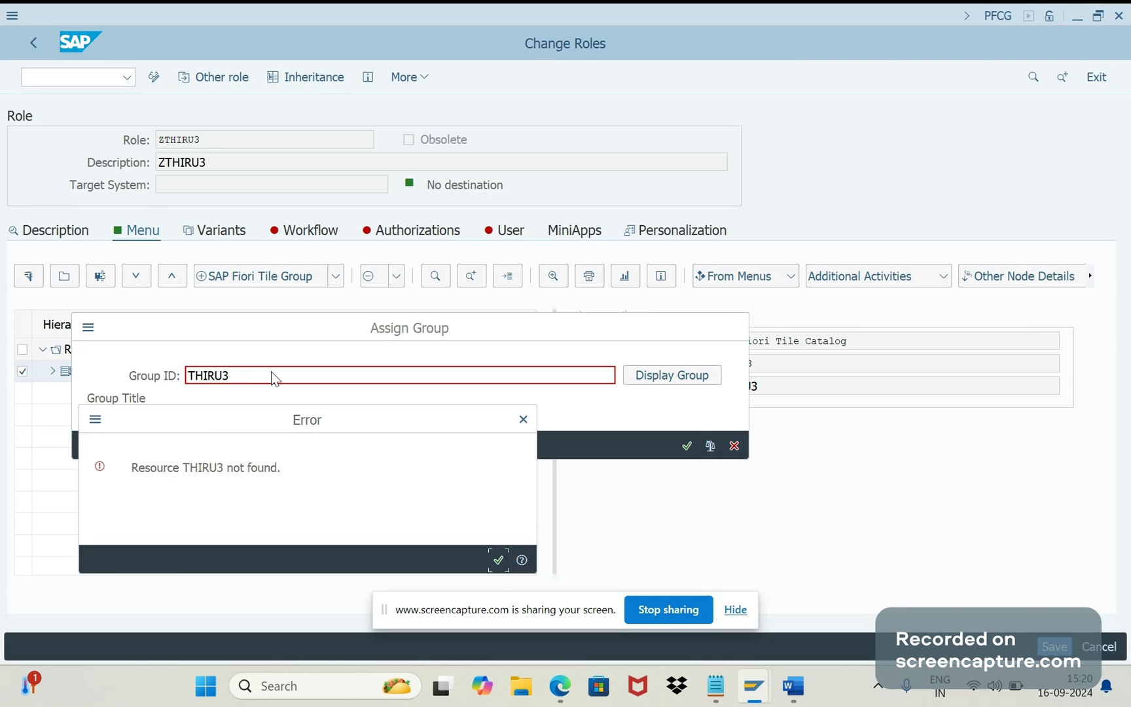
left_click(518, 424)
key("BackSpace")
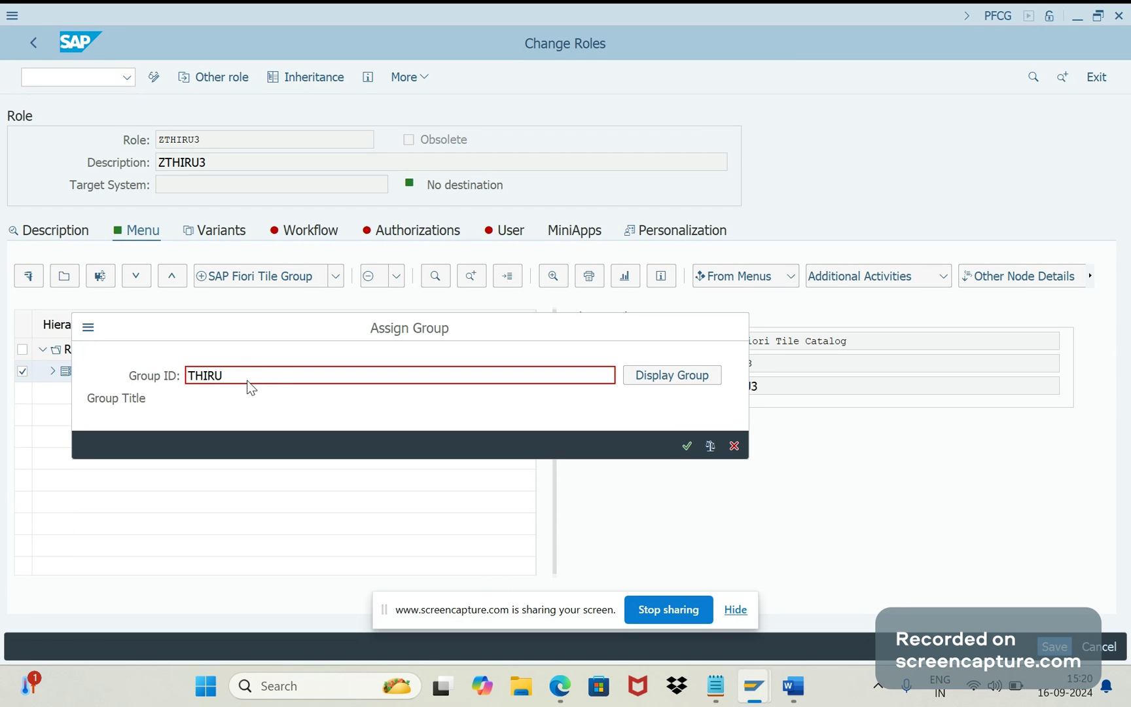
key("Return")
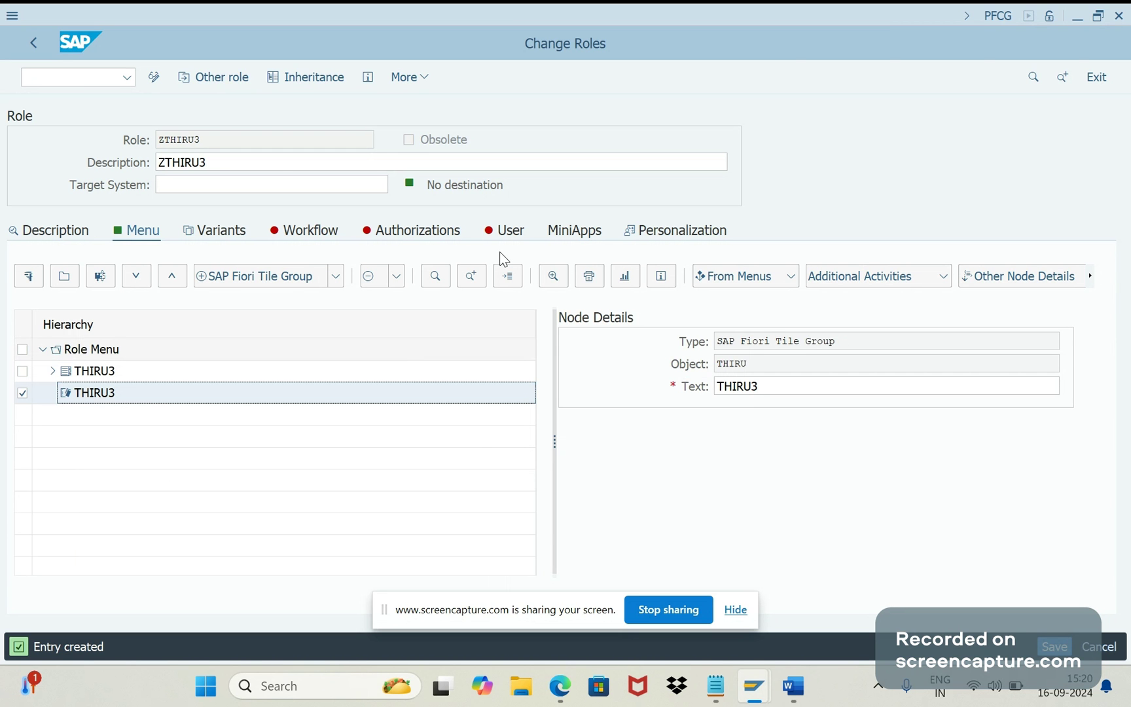
Step: Assign the user ID to ZTHIRU3, valid 16.09.2024 to 31.12.9999, and save the role
left_click(506, 232)
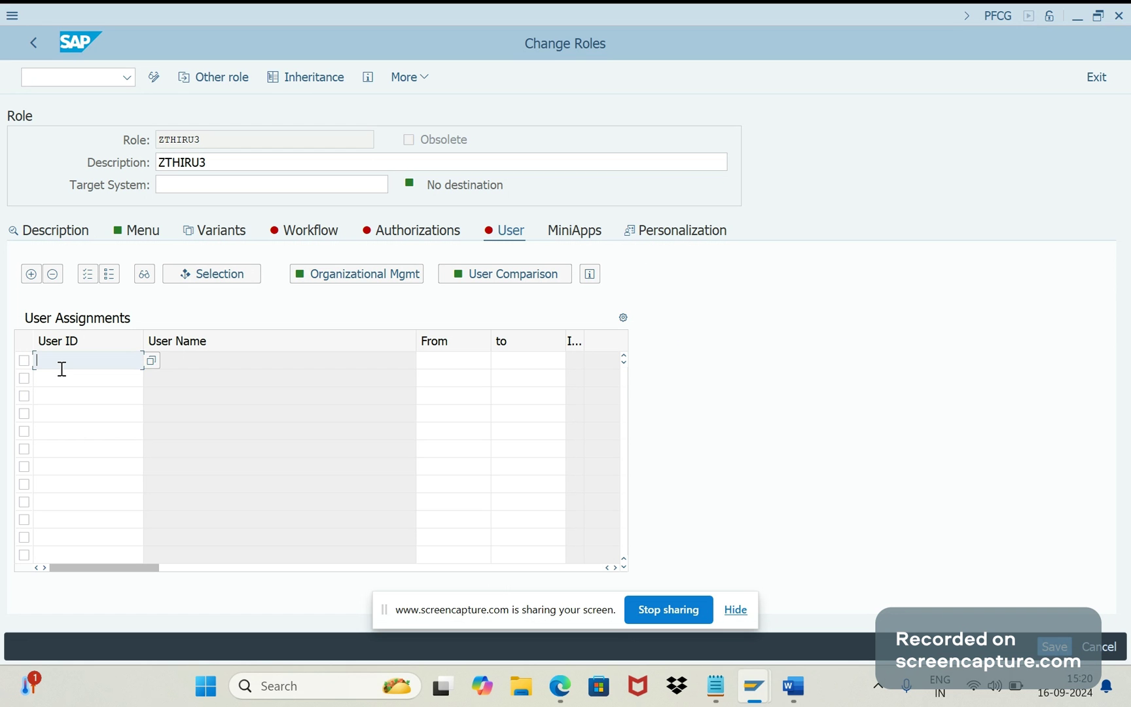
type("THIRU")
key("Tab")
key("Return")
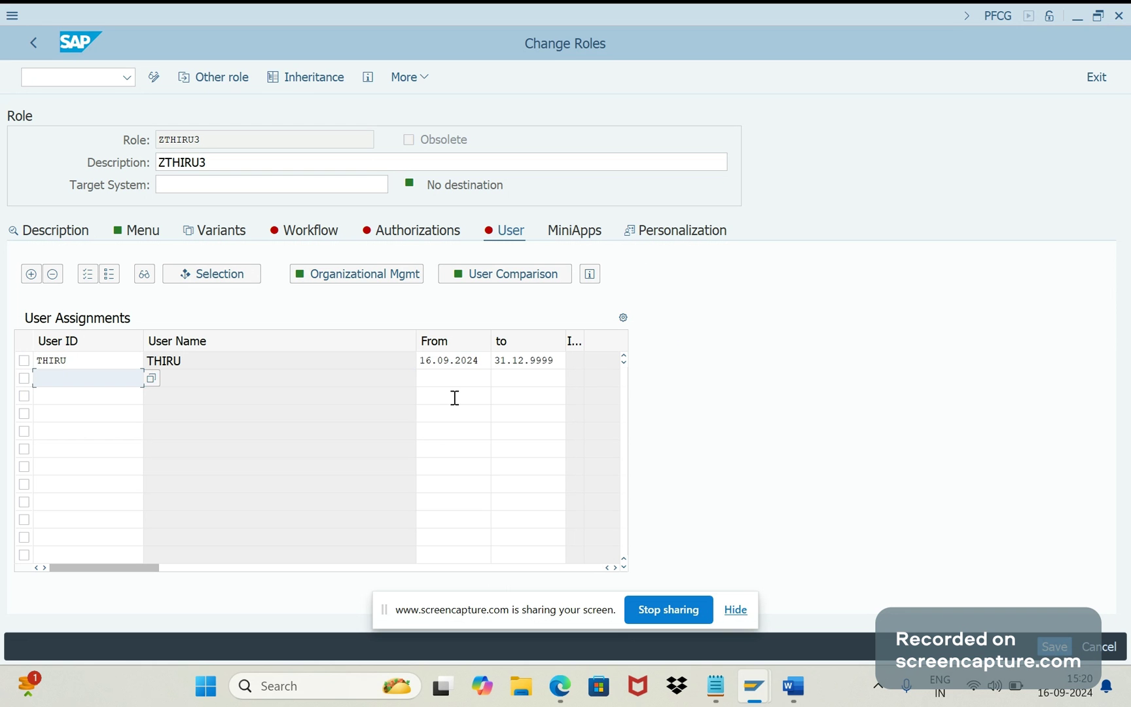
left_click(543, 380)
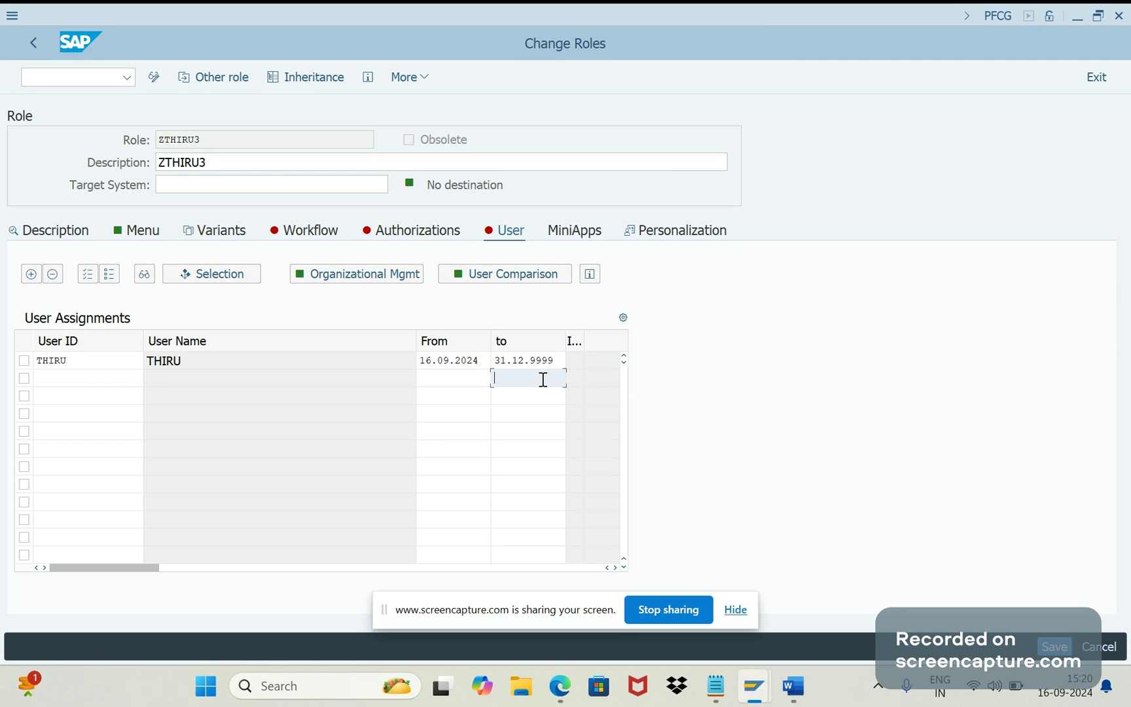
left_click(1053, 648)
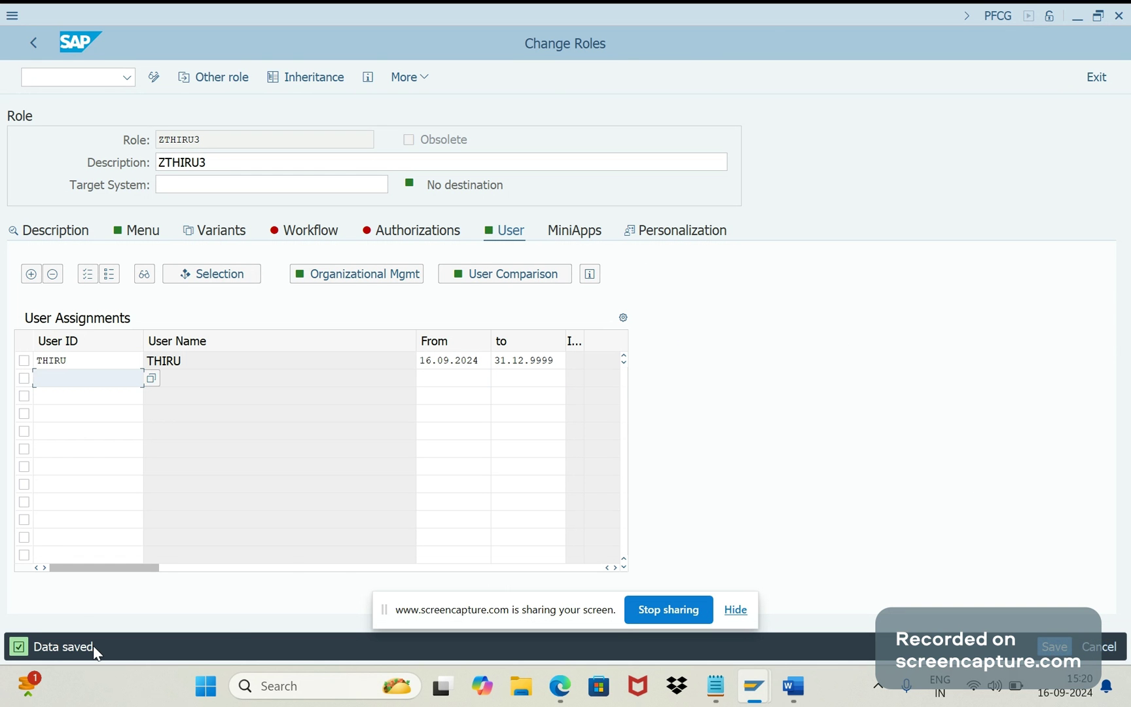
key("alt+Tab")
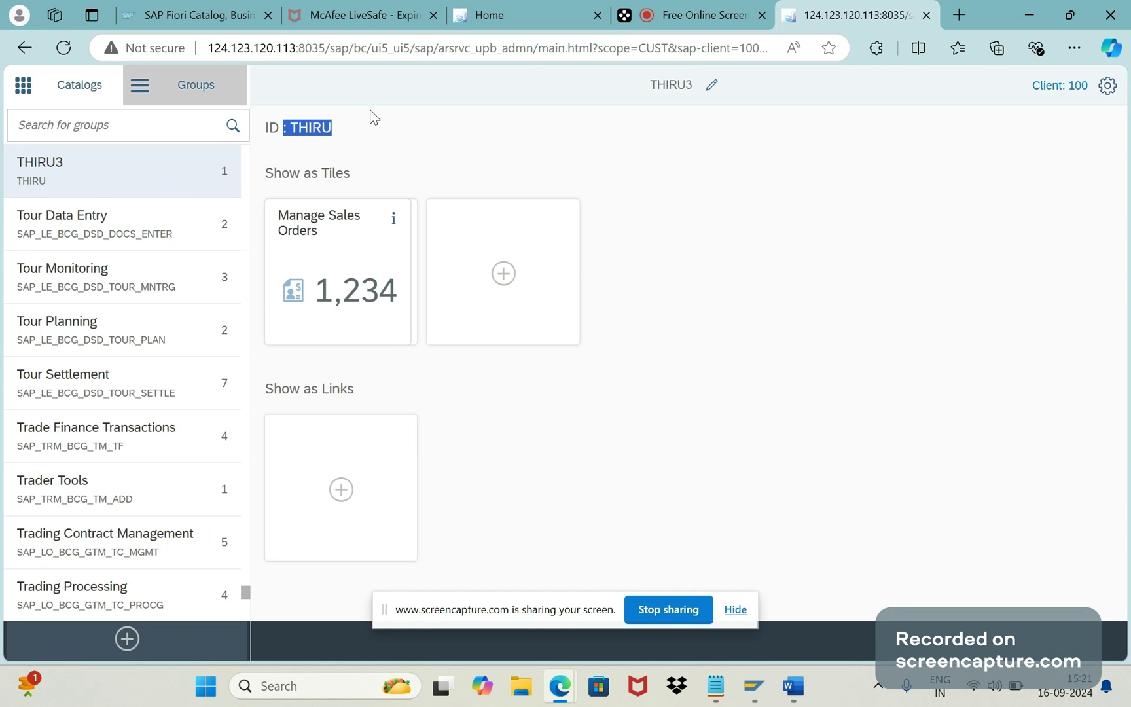
Step: Refresh the launchpad home and jump to the THIRU3 group from the group list
left_click(532, 16)
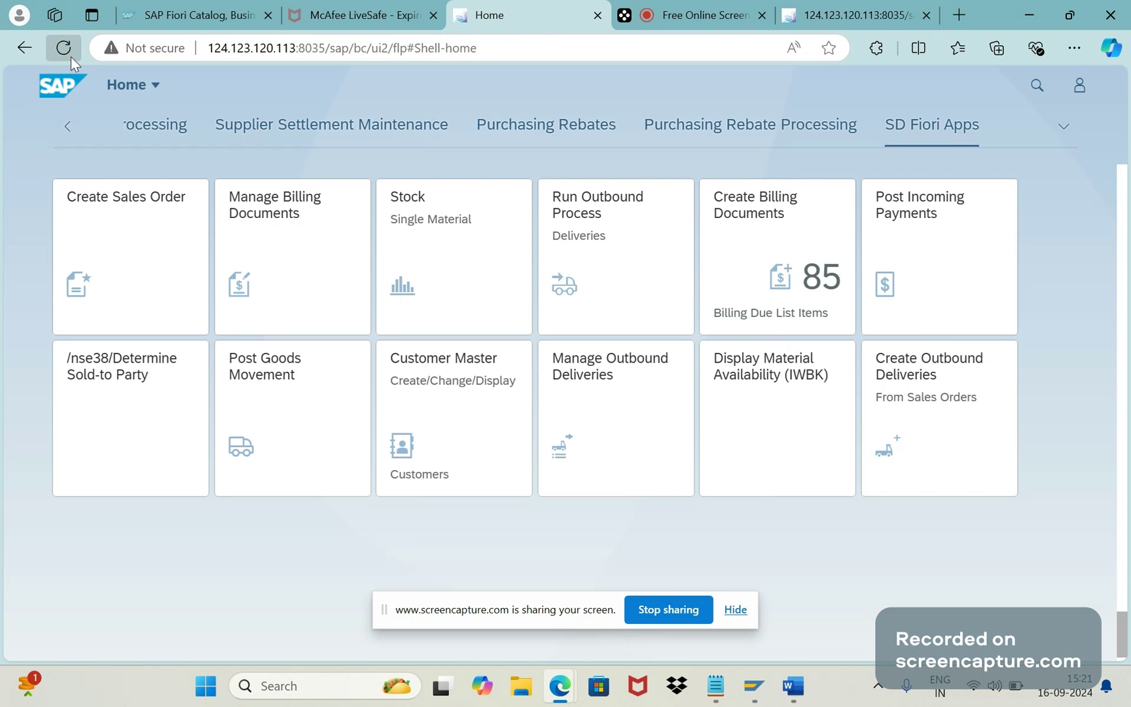
left_click(64, 48)
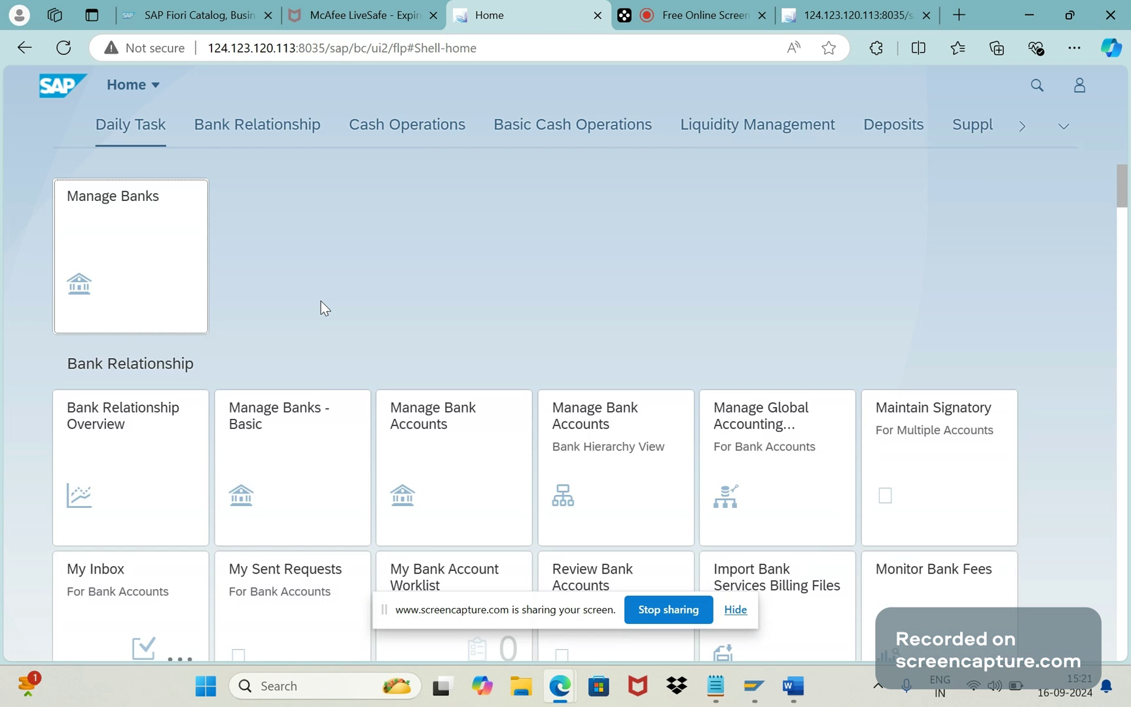
left_click(1077, 133)
scroll(1056, 305, "down", 3)
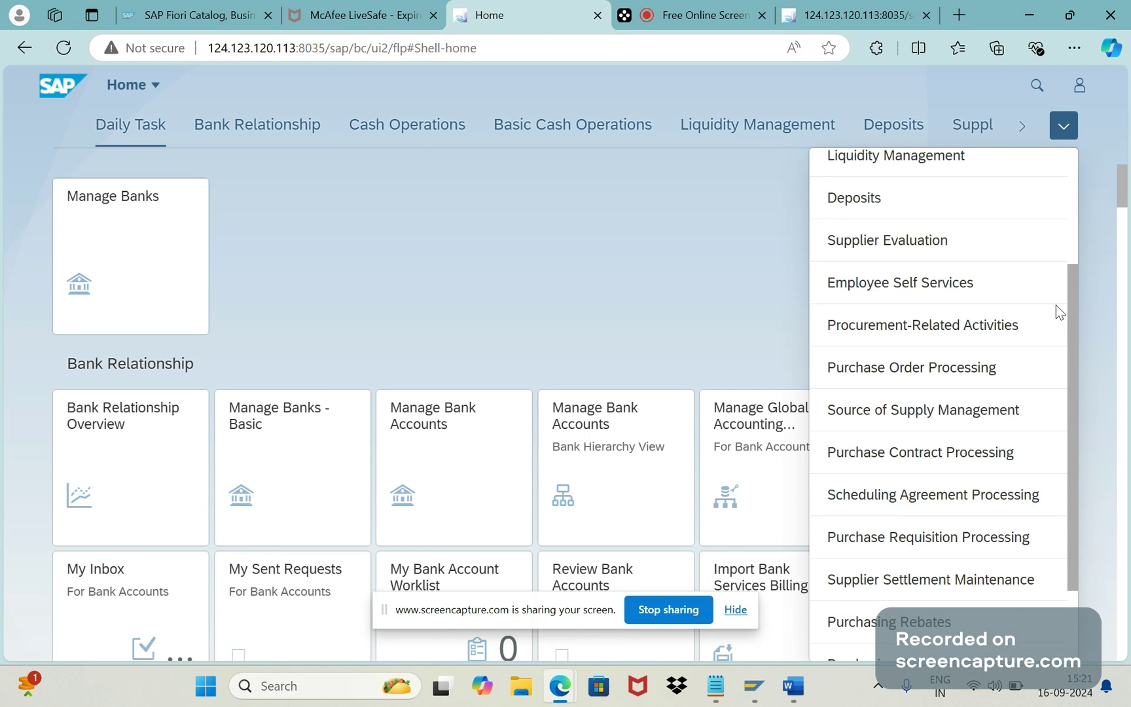
scroll(1074, 472, "down", 2)
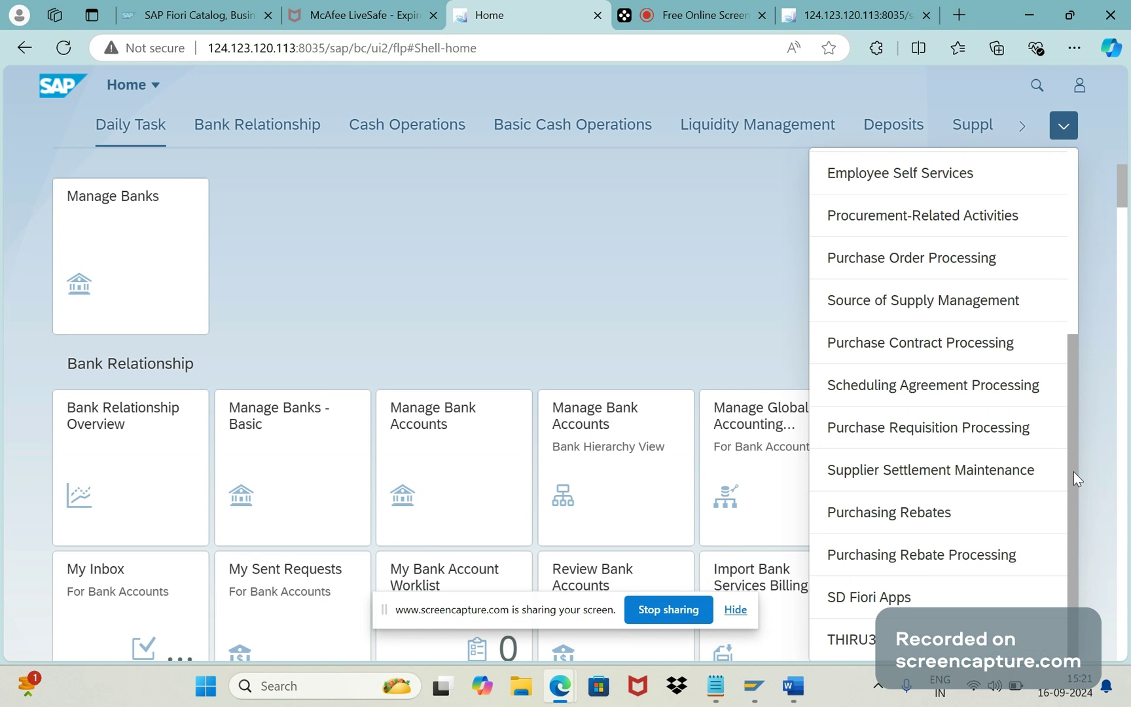
left_click(846, 641)
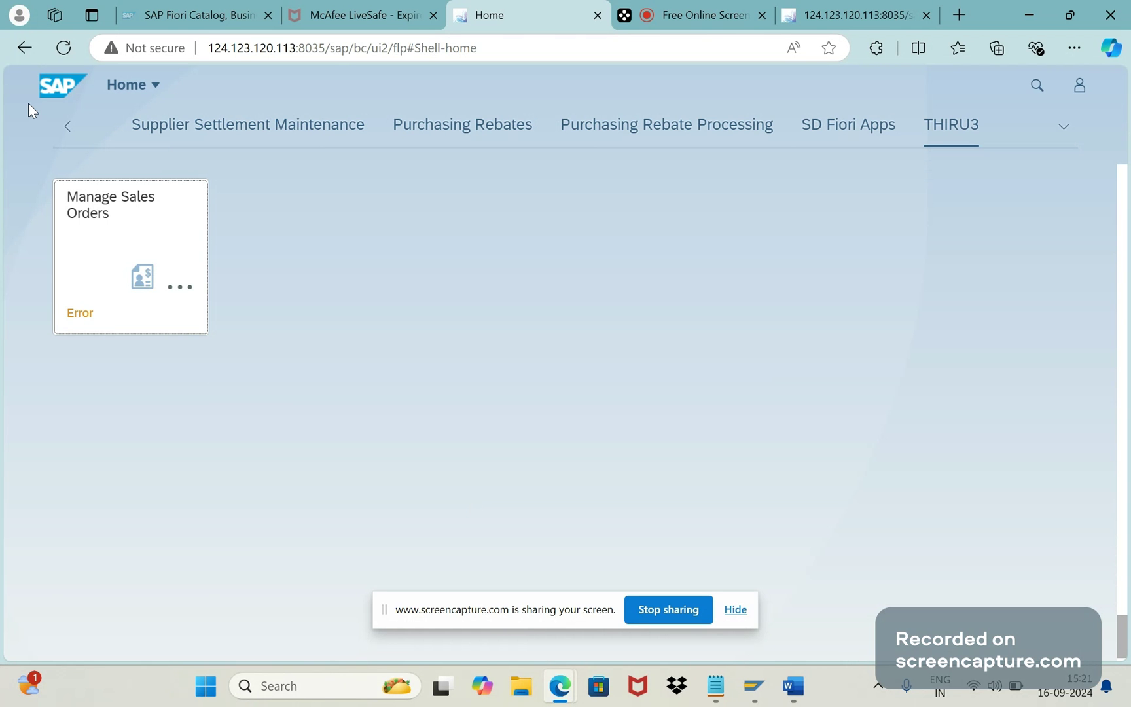
scroll(28, 102, "up", 10)
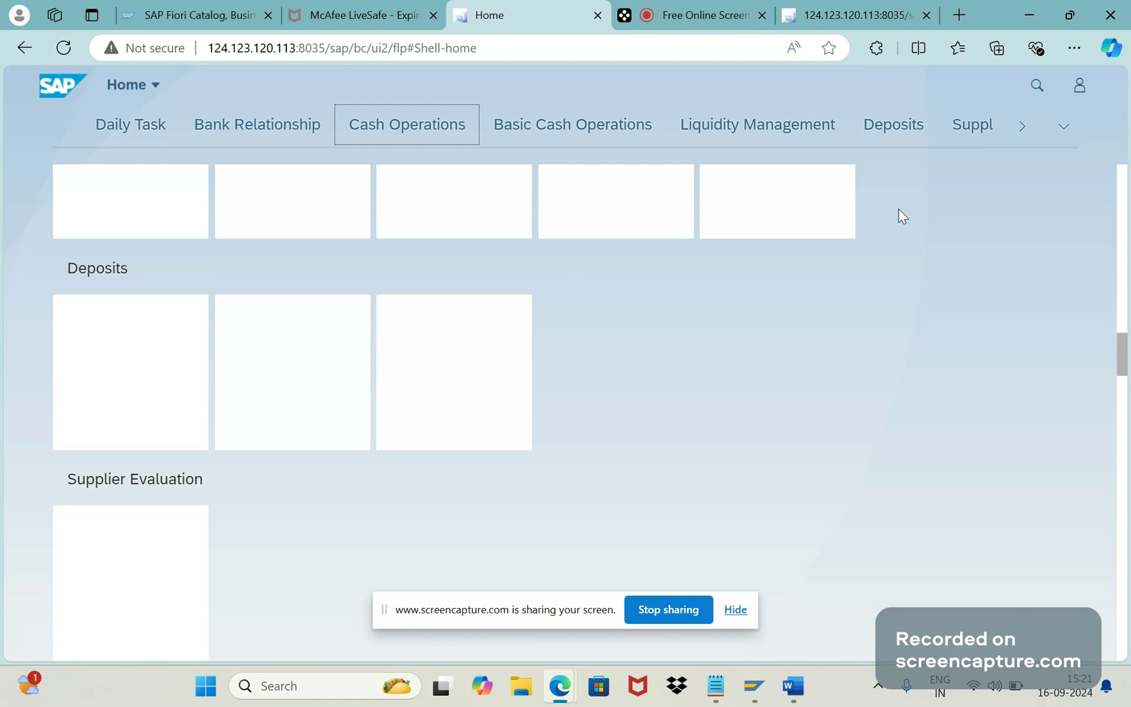
scroll(899, 209, "up", 3)
Step: Search the launchpad for 'MANAGE SALES ORDER' and review the suggested app
left_click(1036, 85)
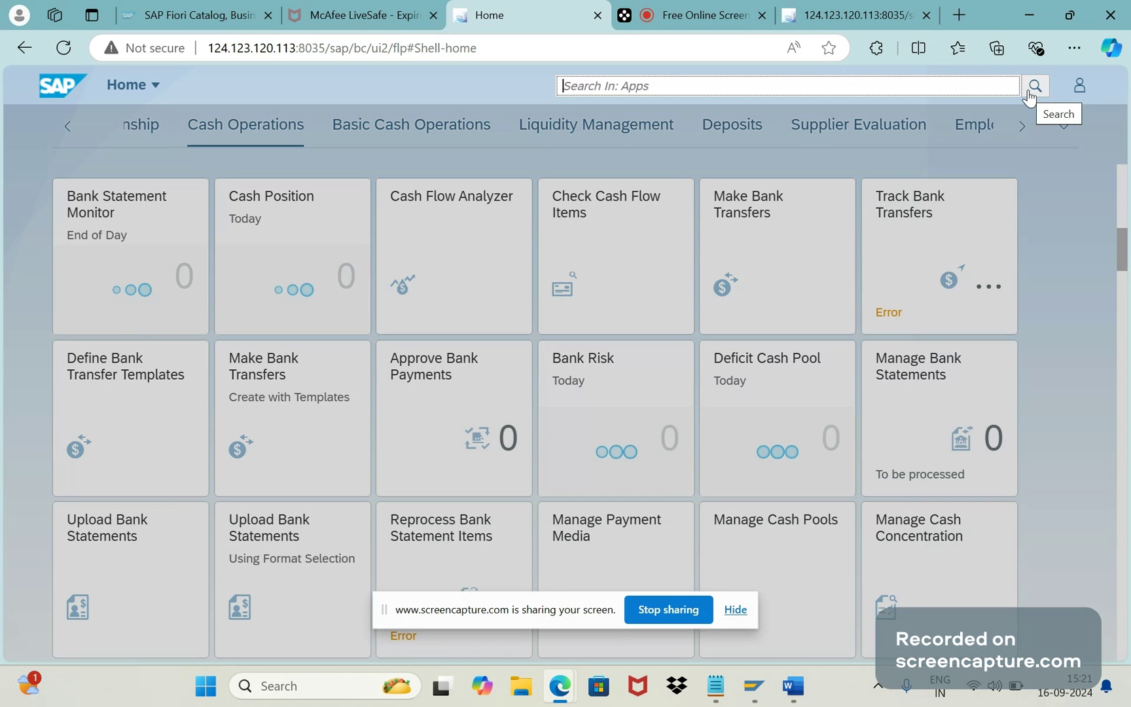
type("MA")
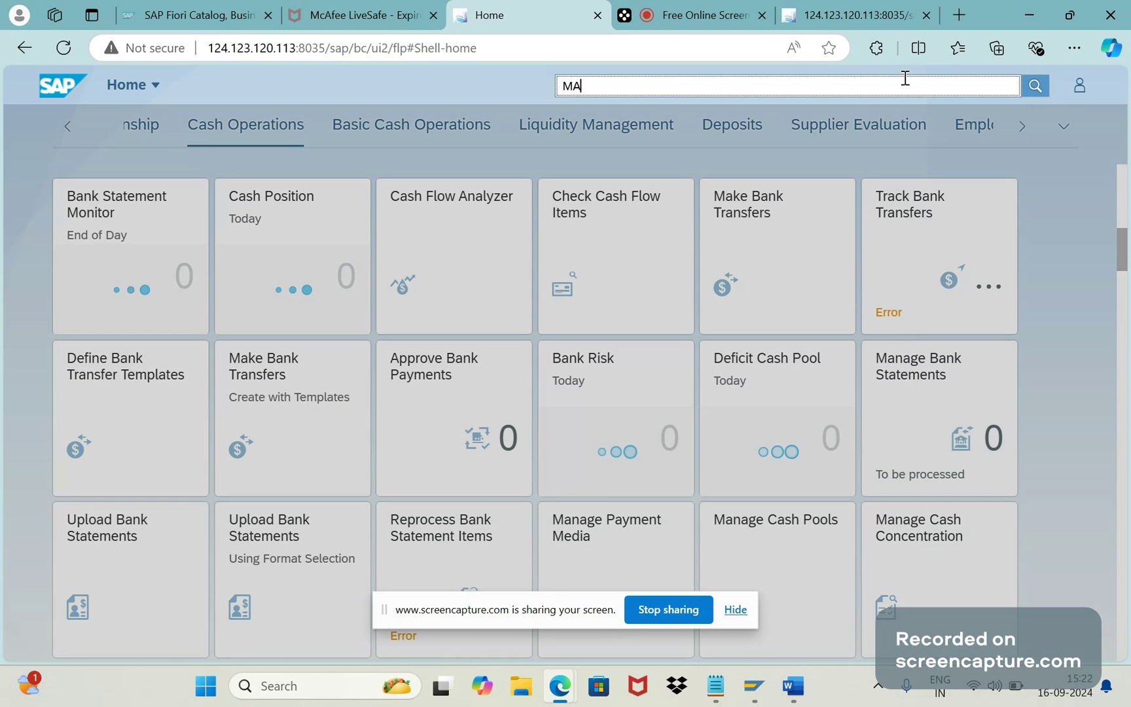
type("NAGE SALES ORD")
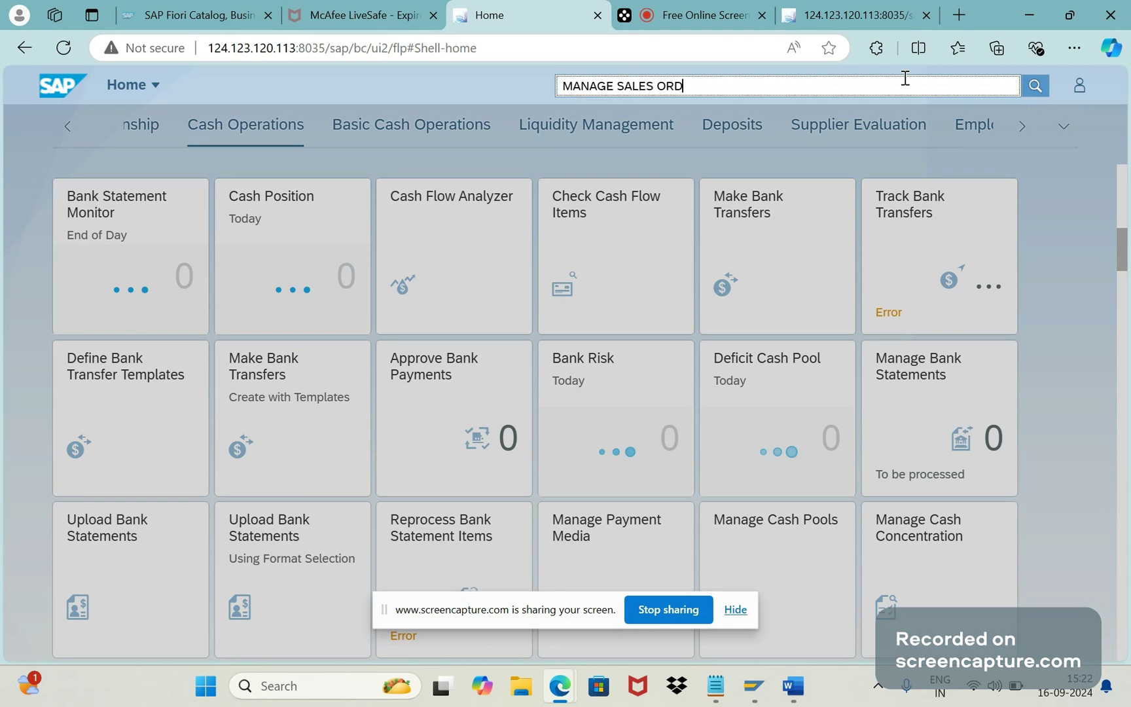
type("ER")
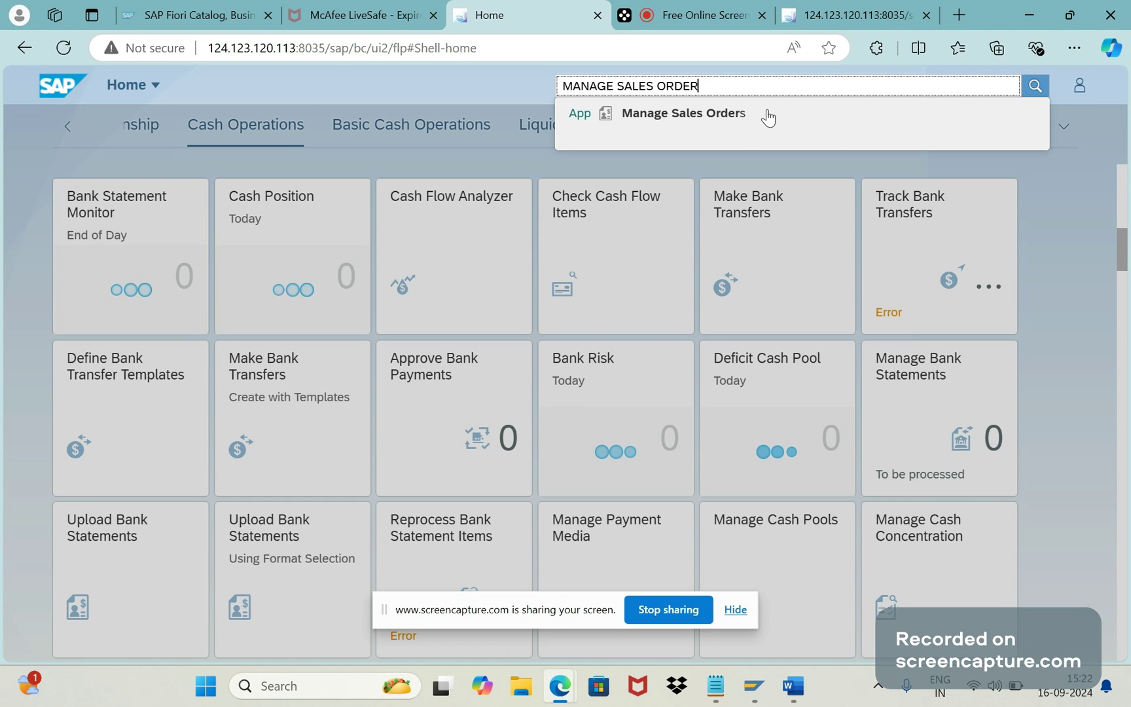
left_click(1050, 204)
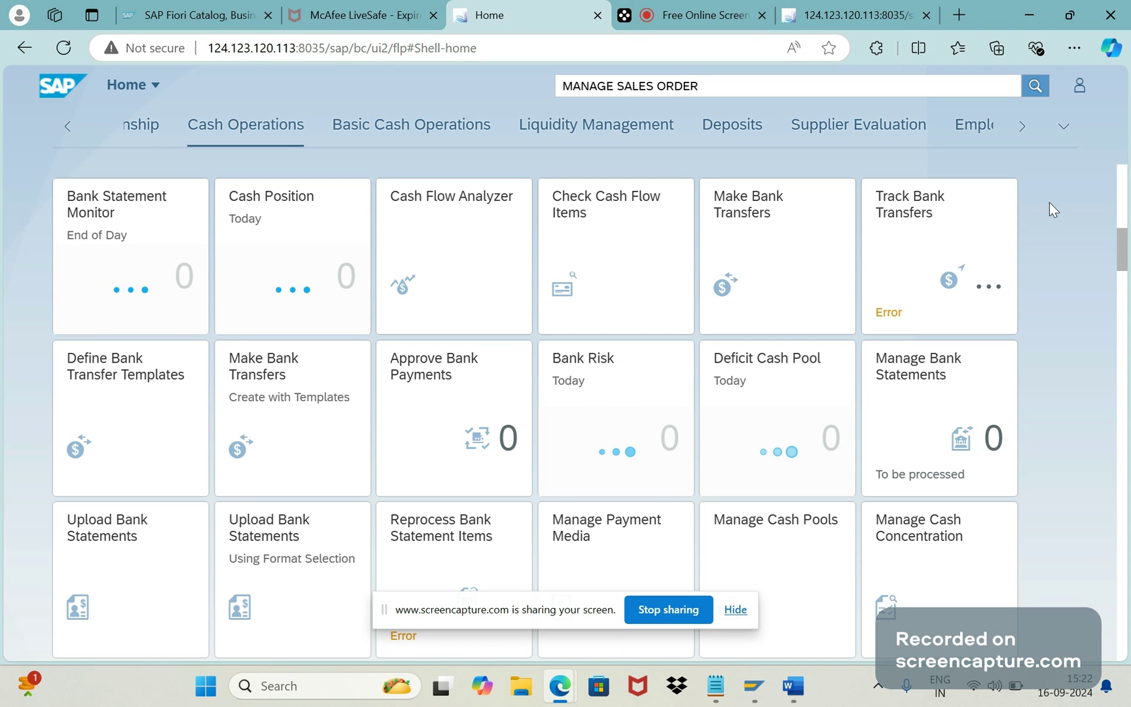
left_click(727, 17)
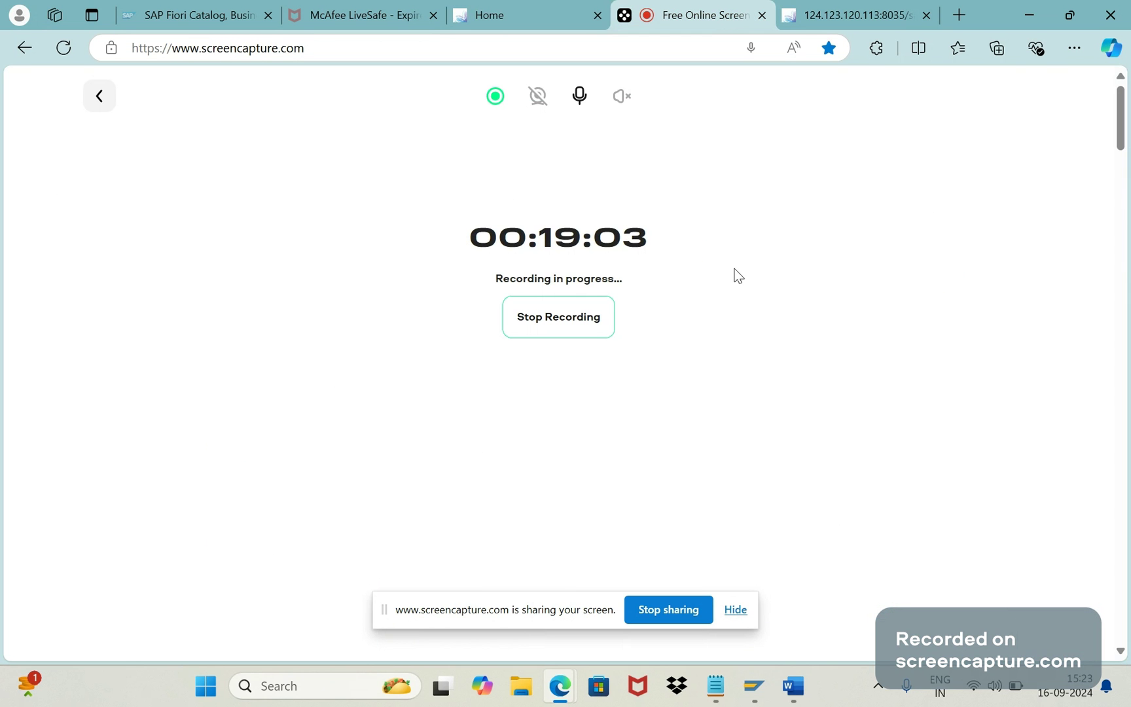